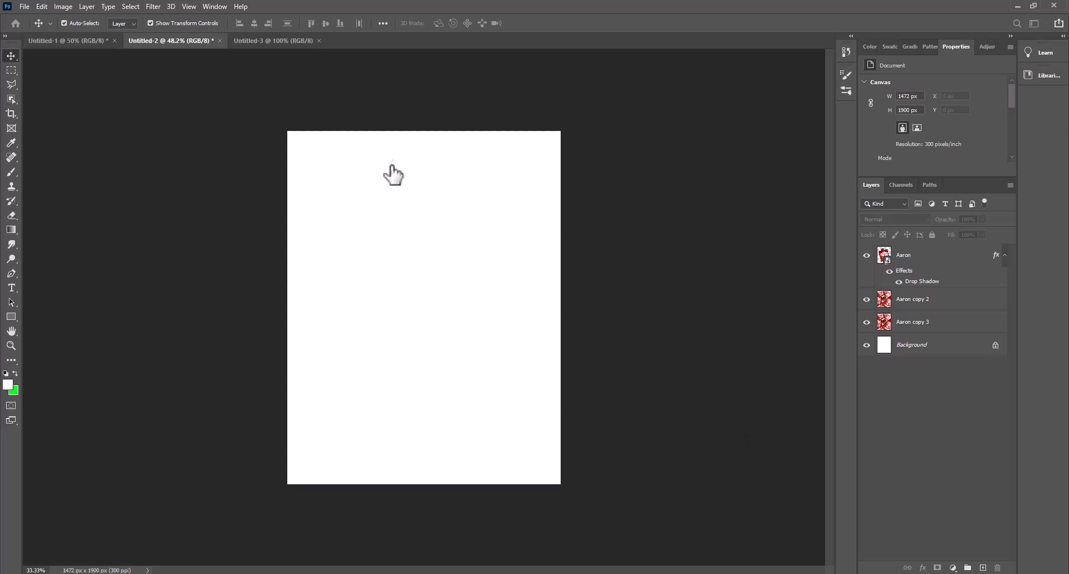
- Add a new layer to the blank document and draw a rectangle about 859 by 957 px near the canvas middle
key(ctrl+0)
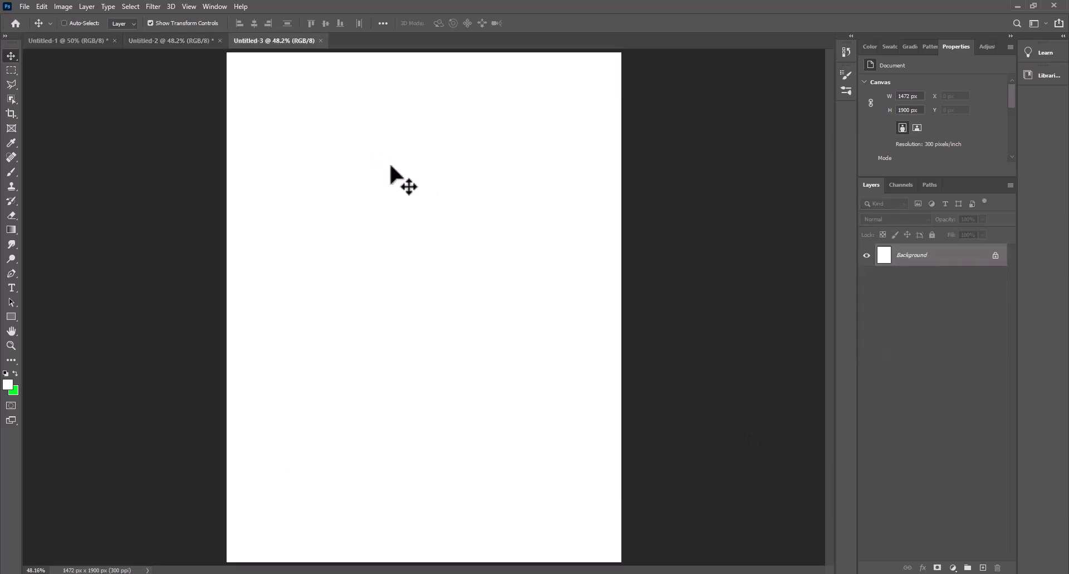
key(ctrl+minus)
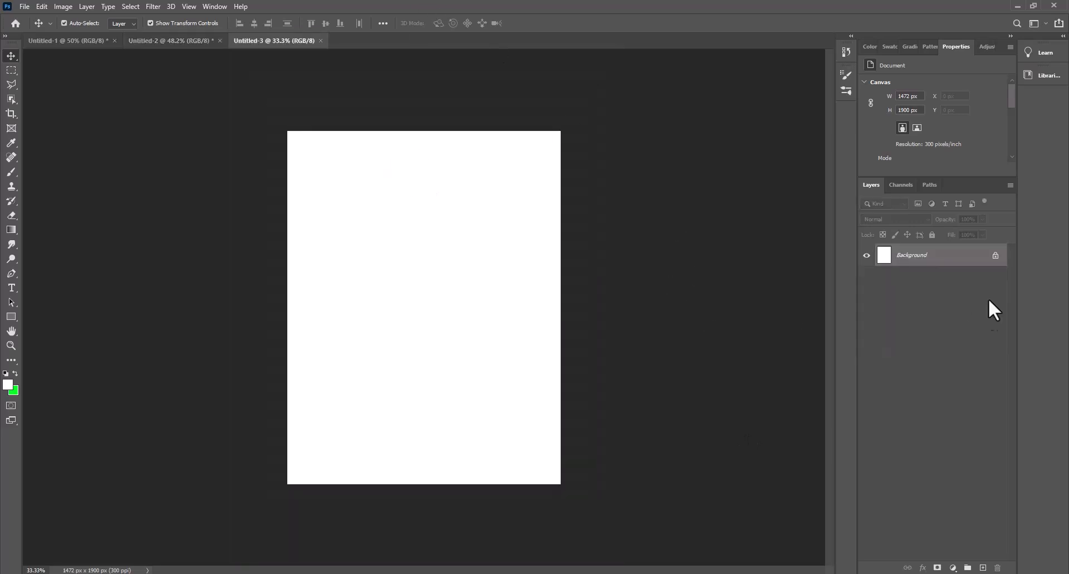
click(983, 567)
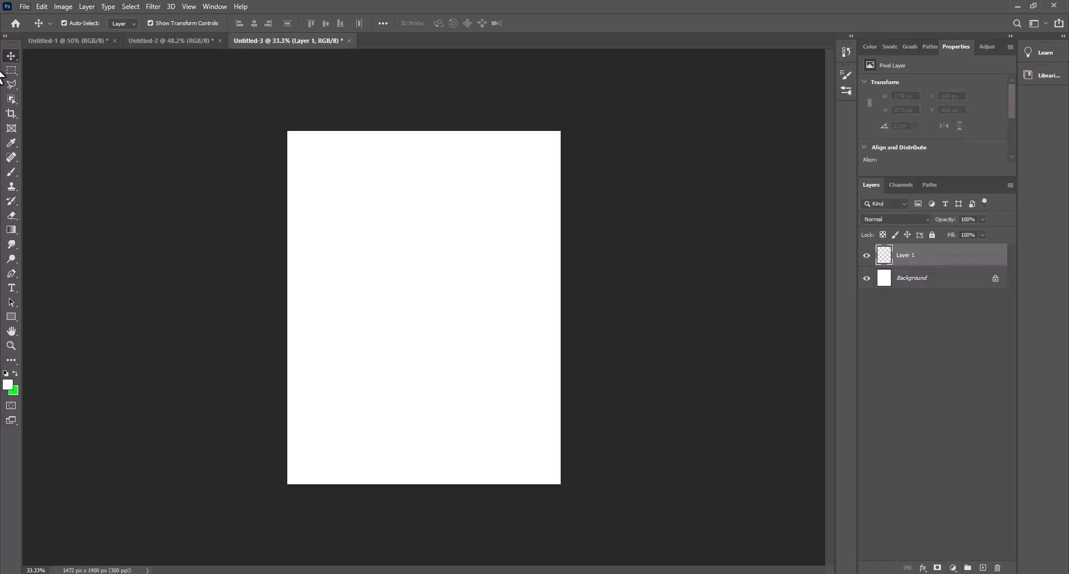
click(11, 316)
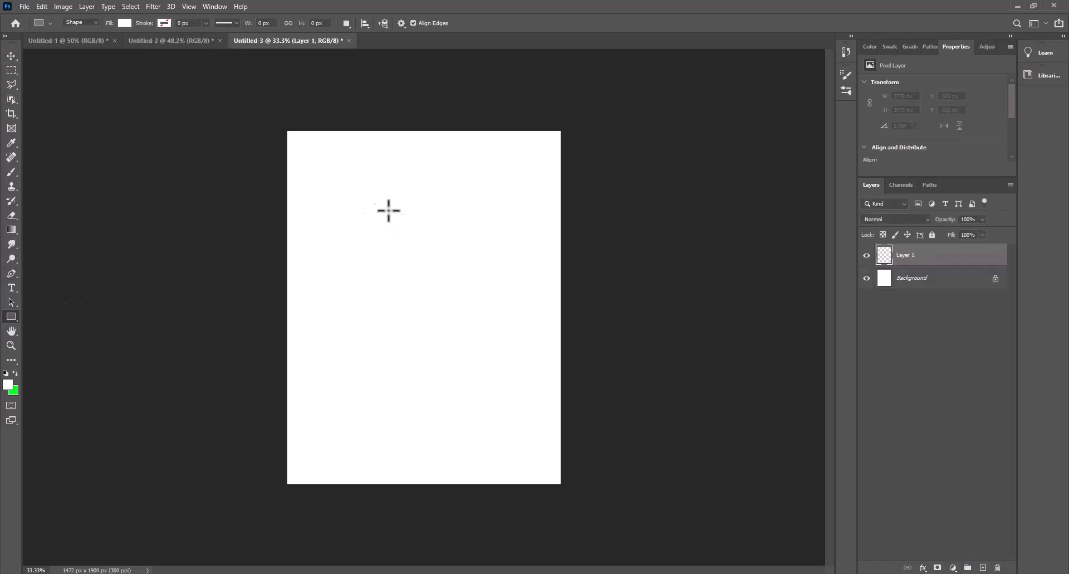
drag(340, 221, 499, 398)
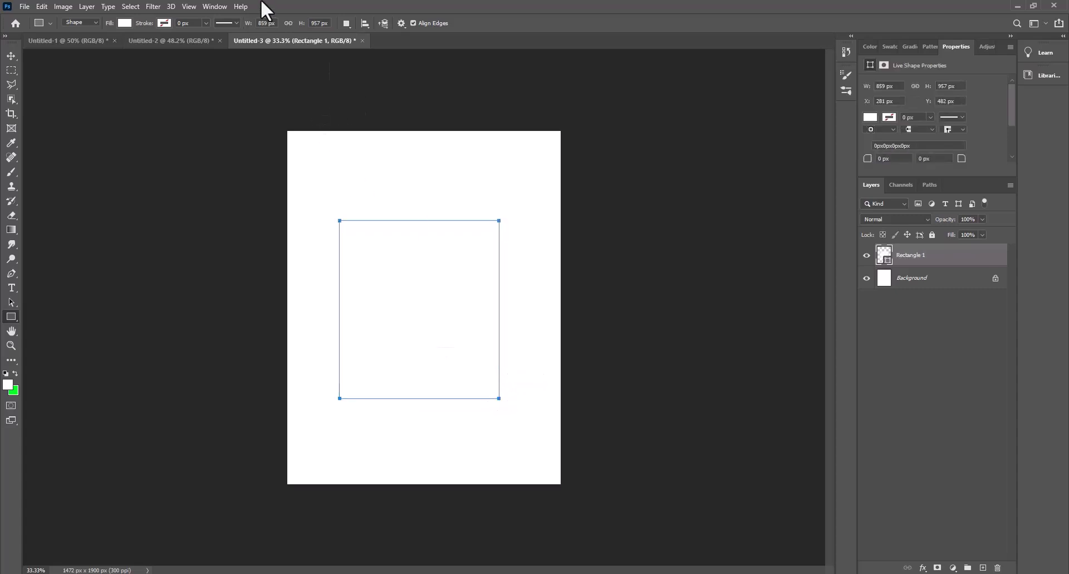
- Fill the rectangle with the dark red from the recently used colors
click(871, 118)
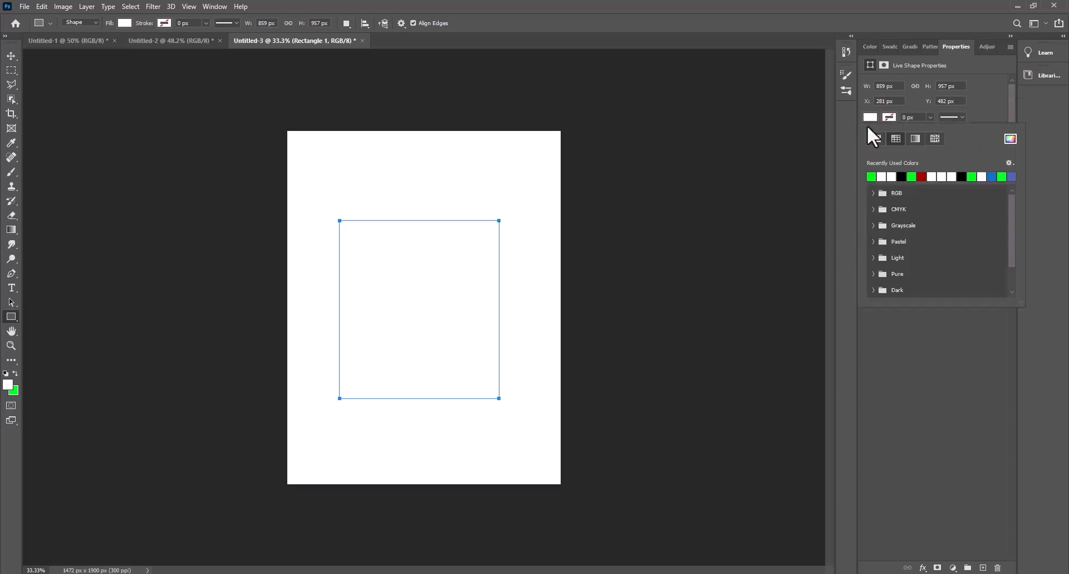
click(922, 176)
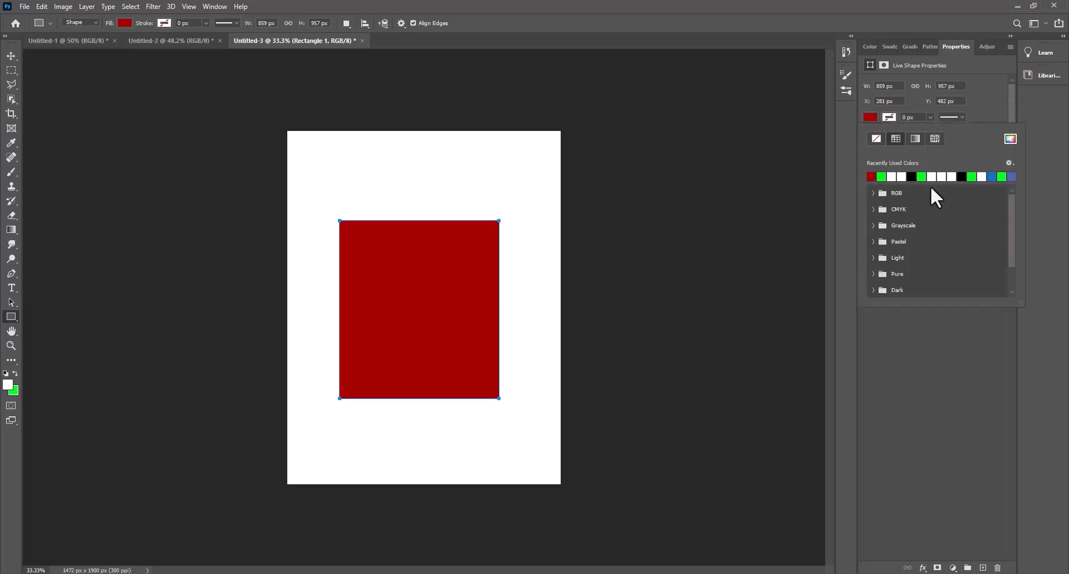
click(10, 58)
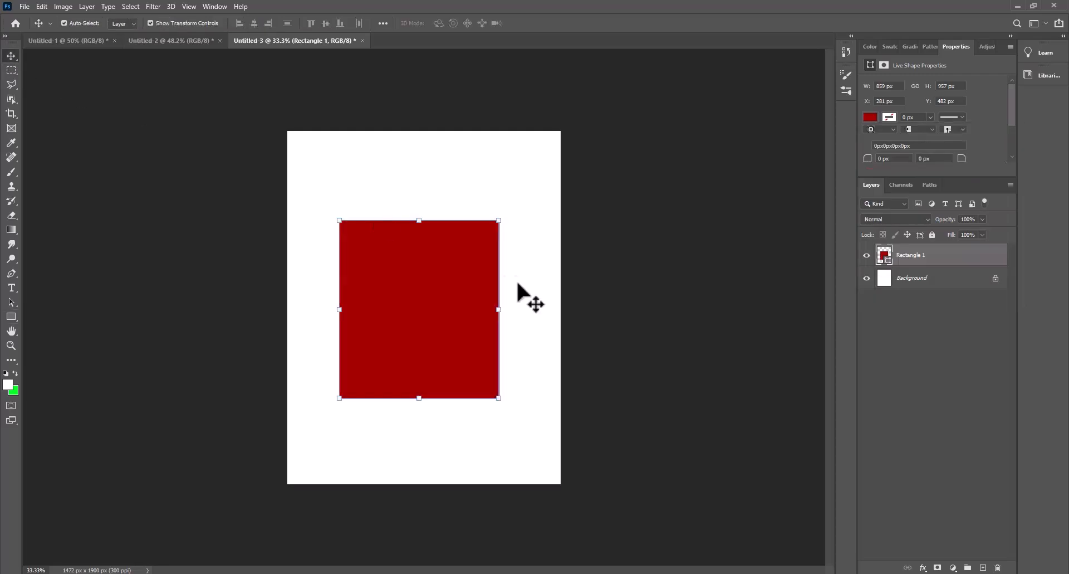
- Round all four corners of the red rectangle with a 45 px radius
scroll(907, 153, down, 3)
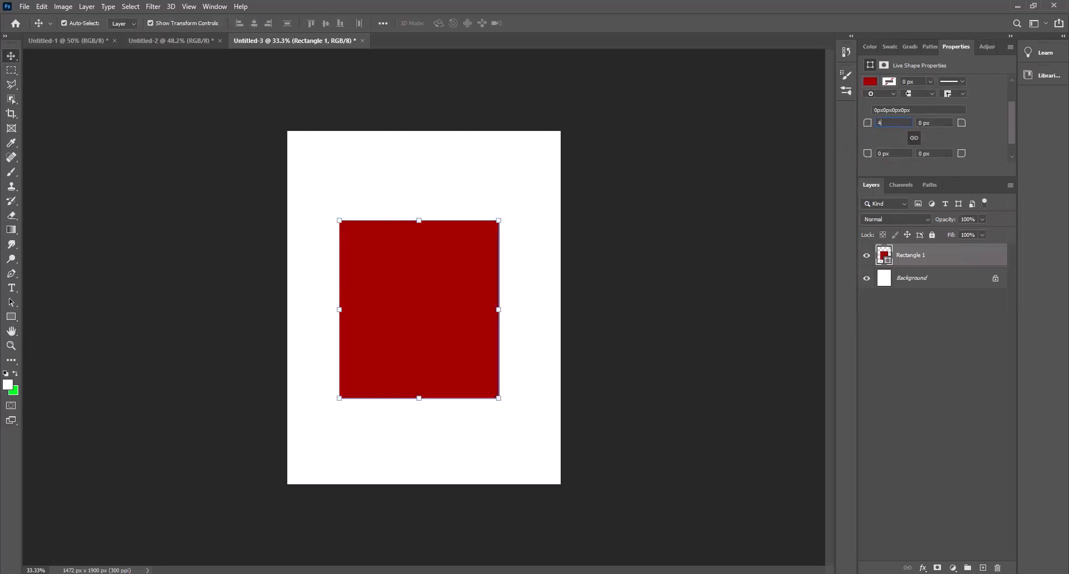
key(Return)
click(555, 249)
click(416, 295)
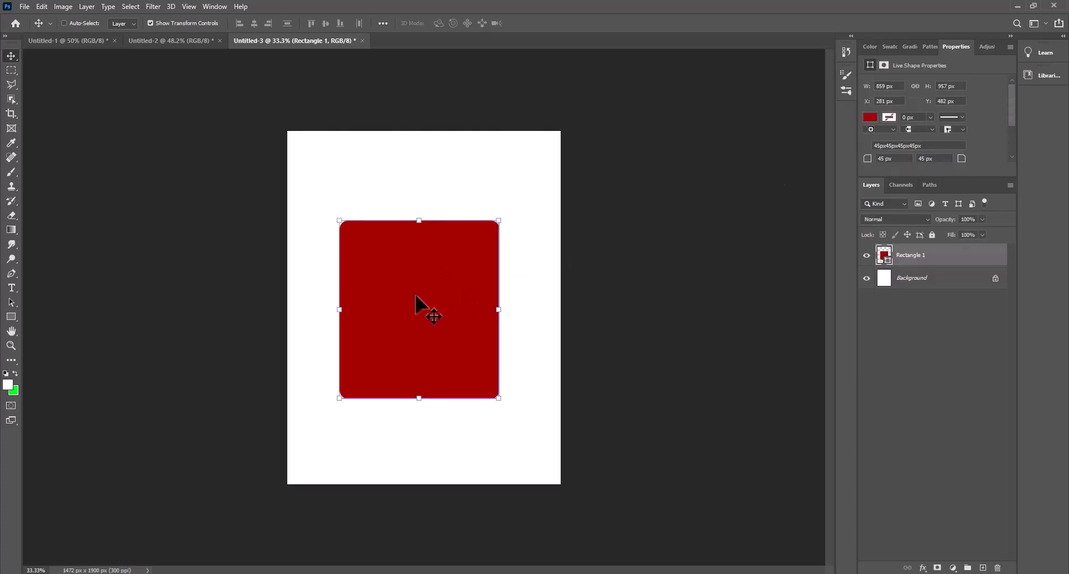
- Resize the red rounded rectangle to about 757 by 882 px and apply the transform
scroll(415, 296, up, 3)
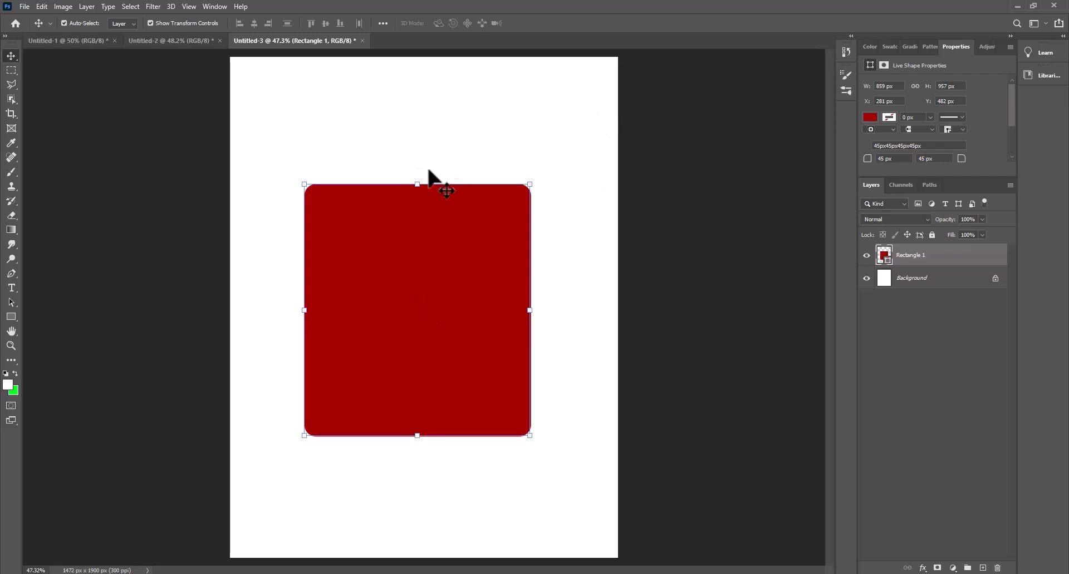
mouse_move(420, 185)
mouse_down()
mouse_move(420, 153)
mouse_move(419, 173)
mouse_up()
drag(529, 435, 514, 417)
drag(306, 300, 316, 297)
click(550, 24)
- Center the red rectangle horizontally and vertically on the whole canvas, and clear the selection
key(v)
key(ctrl+a)
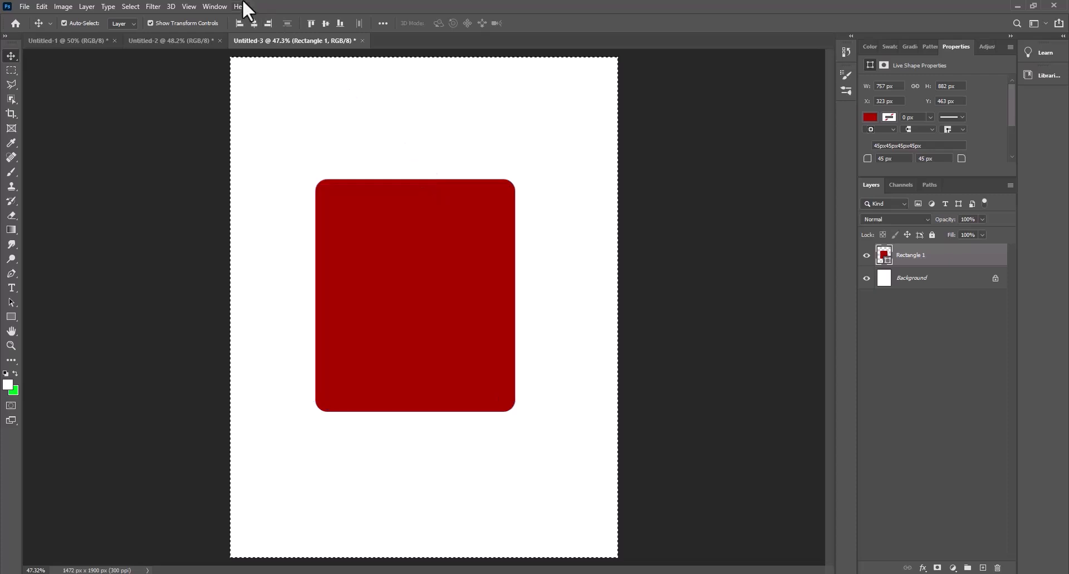
click(254, 24)
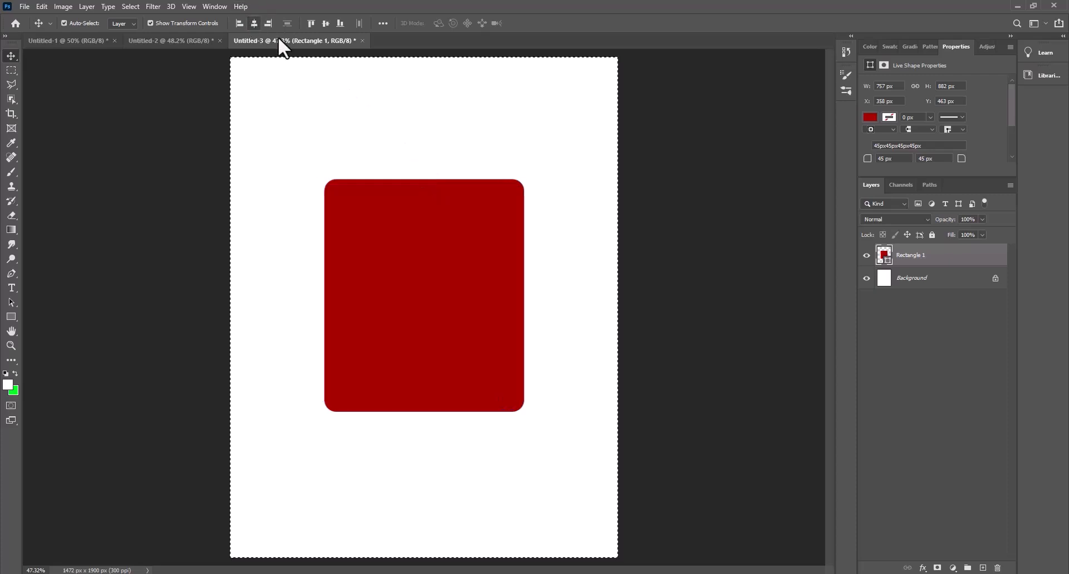
click(325, 23)
key(ctrl+d)
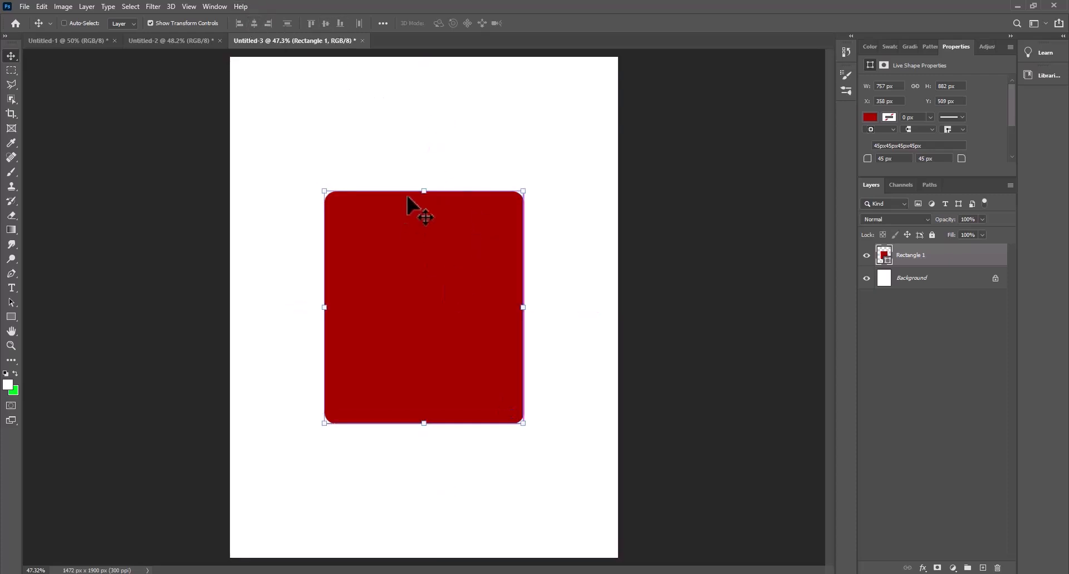
- Adjust the red rectangle's proportions to about 736 by 884 px and apply the transform
drag(424, 188, 422, 183)
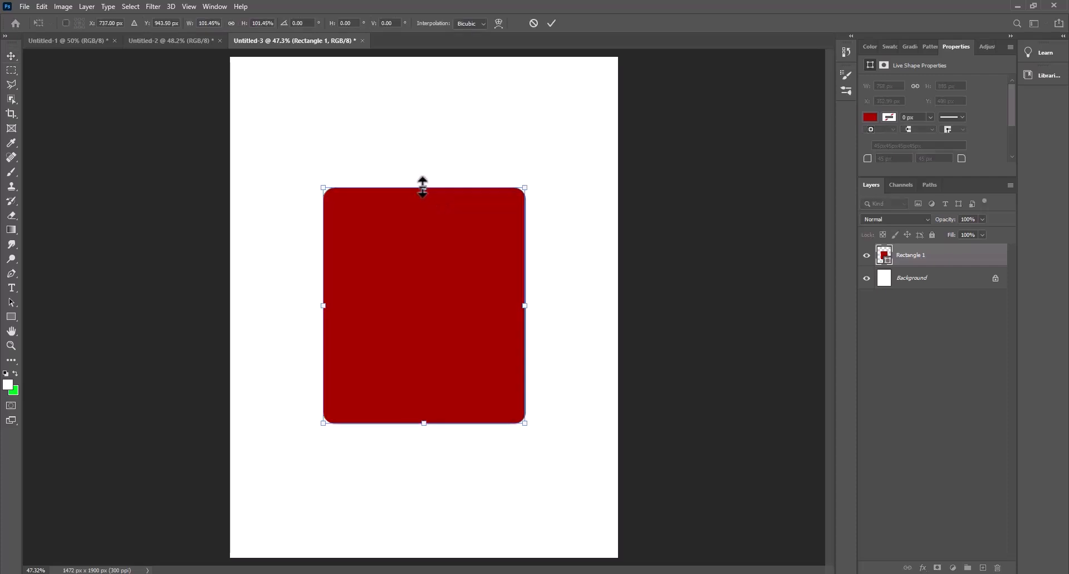
drag(525, 308, 517, 310)
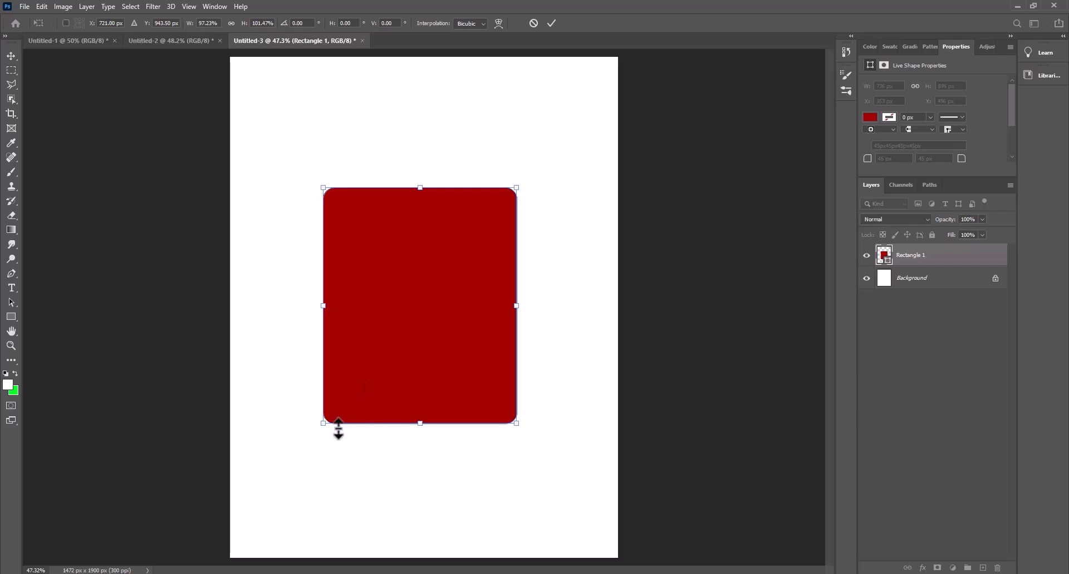
drag(416, 422, 416, 419)
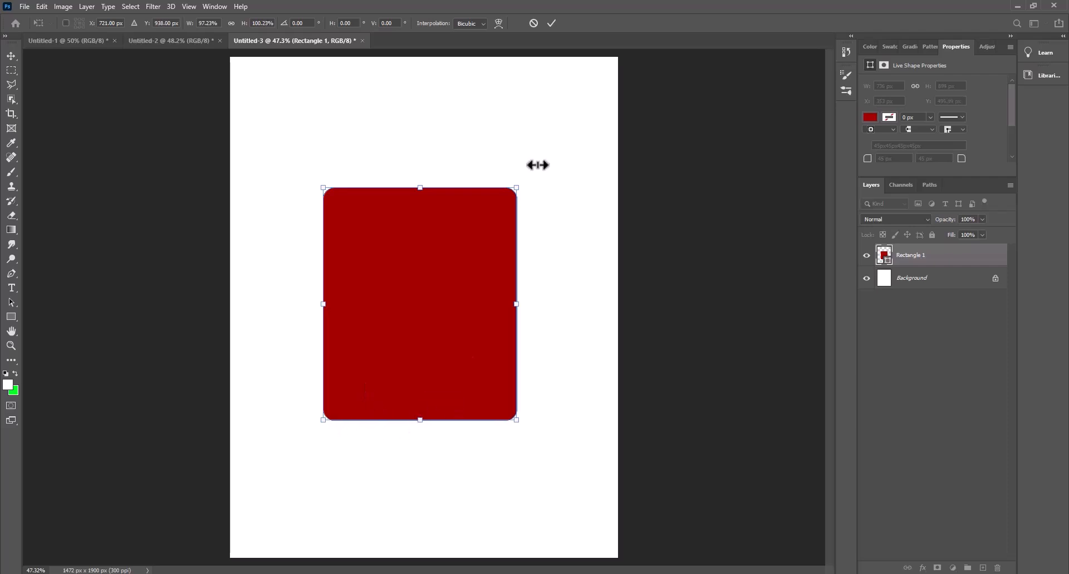
click(553, 24)
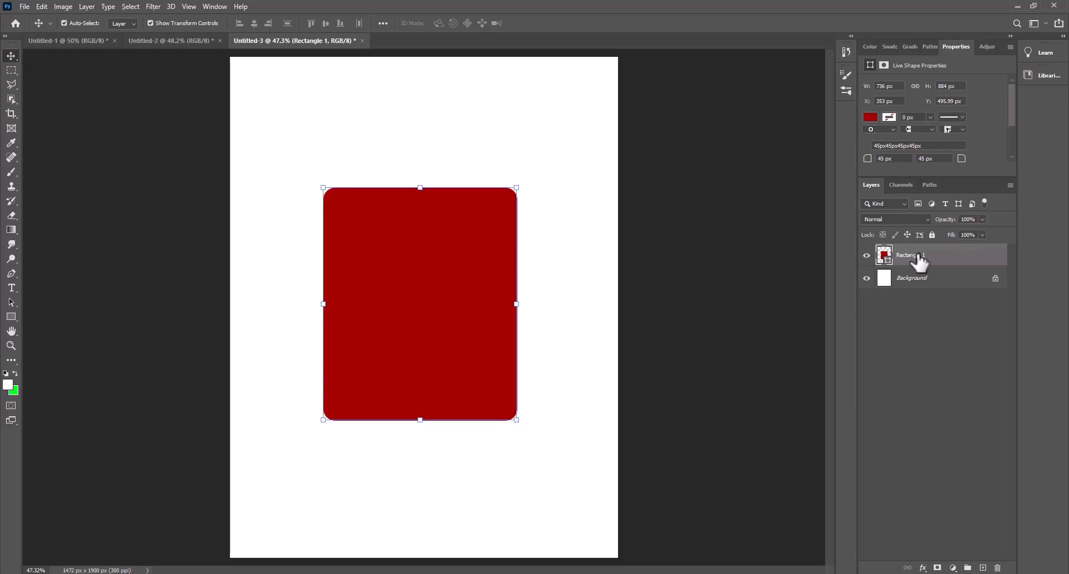
- Duplicate the rectangle layer beneath the original and set the upper rectangle's fill to none
drag(925, 267, 921, 279)
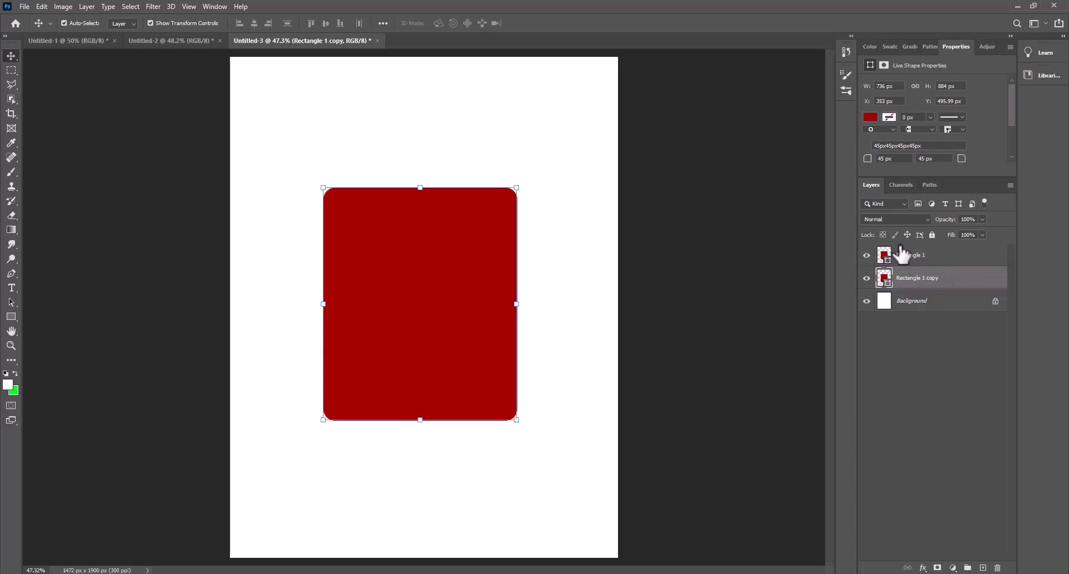
click(917, 257)
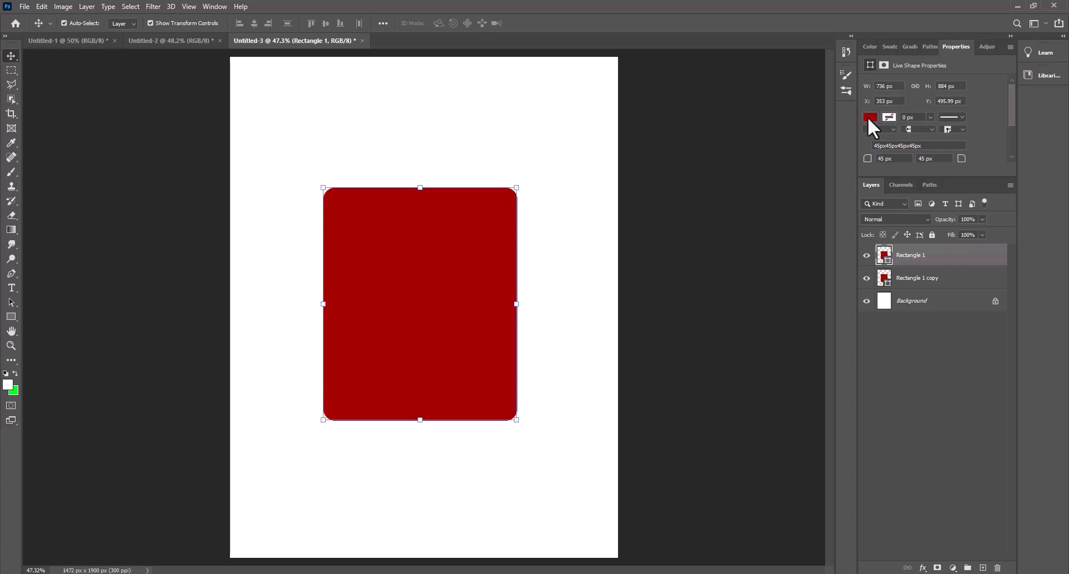
click(870, 118)
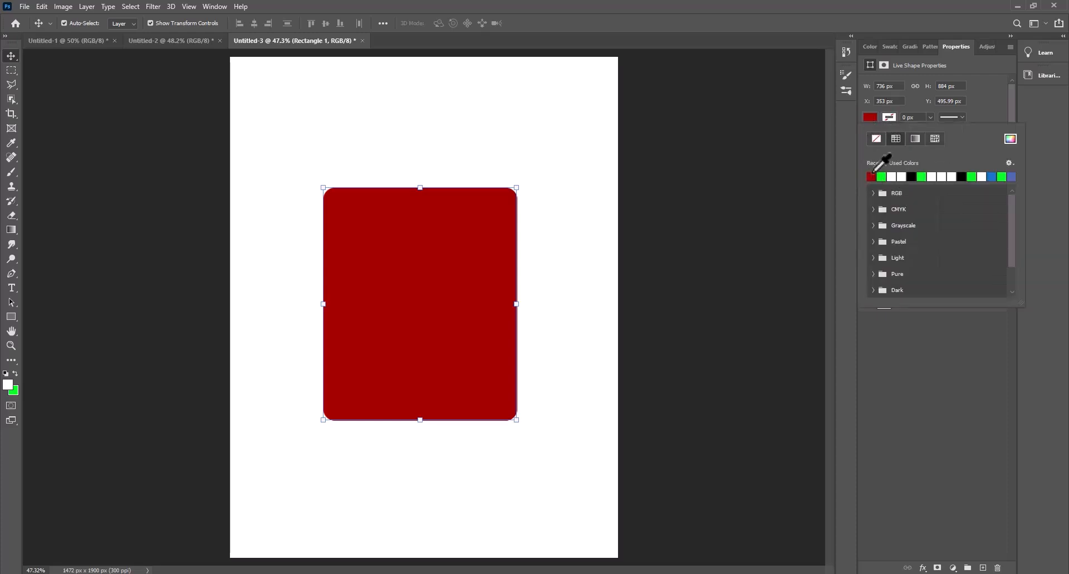
click(891, 117)
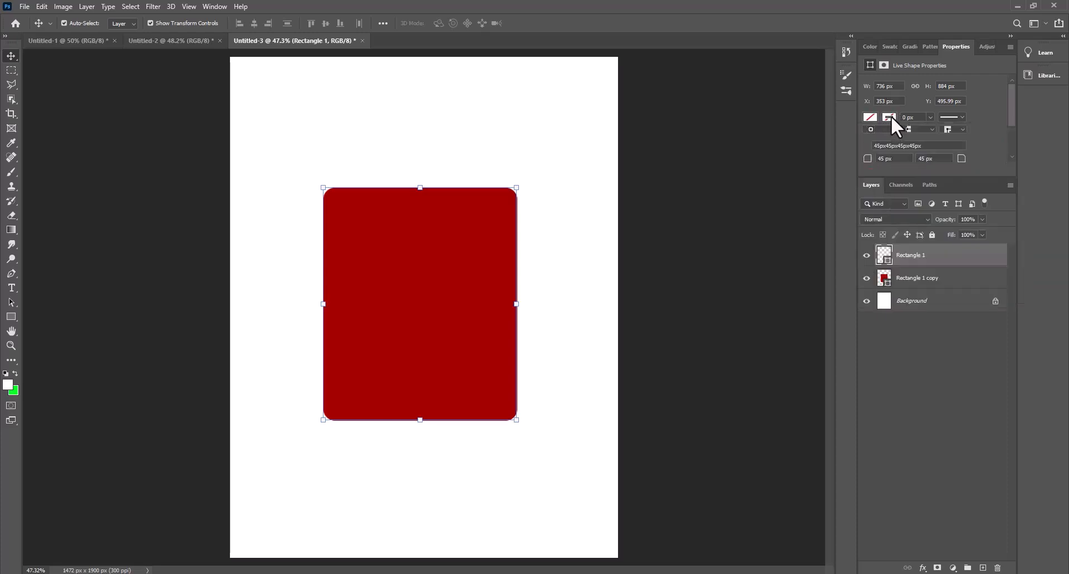
- Give the upper, unfilled rectangle a bright green stroke 4 px wide
click(891, 117)
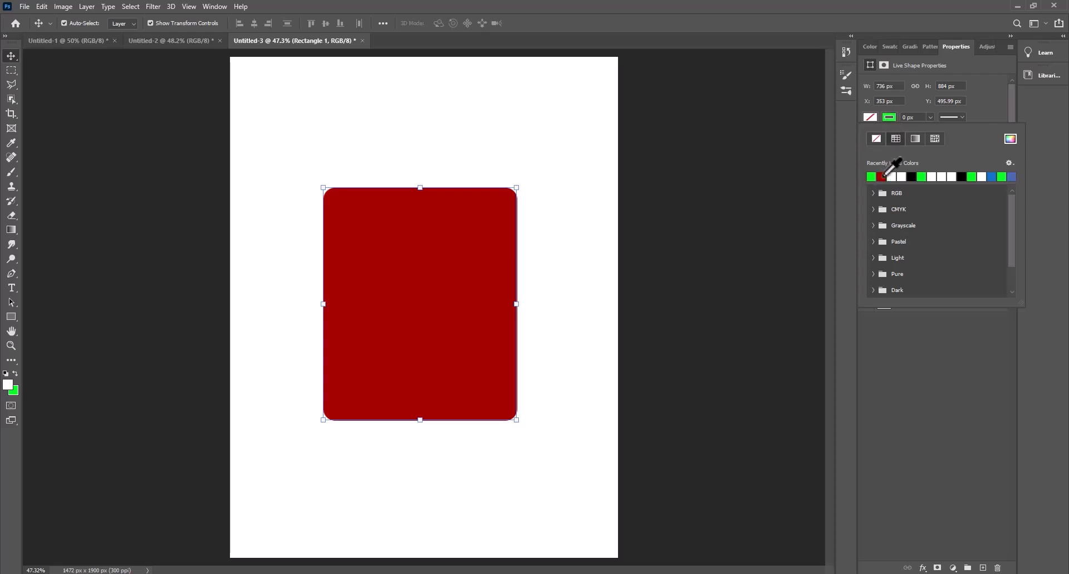
click(929, 121)
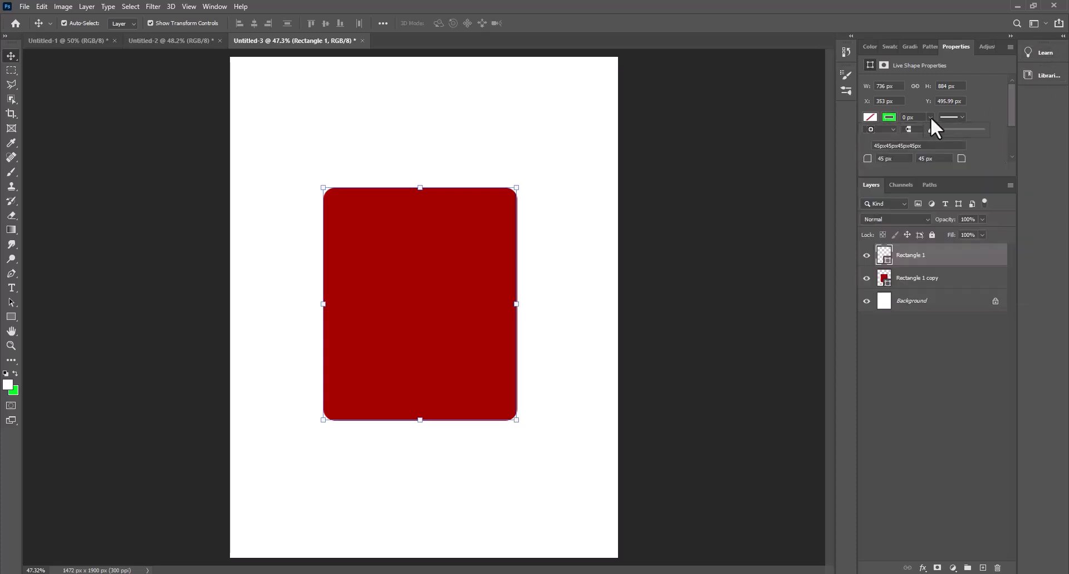
drag(916, 117, 890, 118)
text(4)
key(Return)
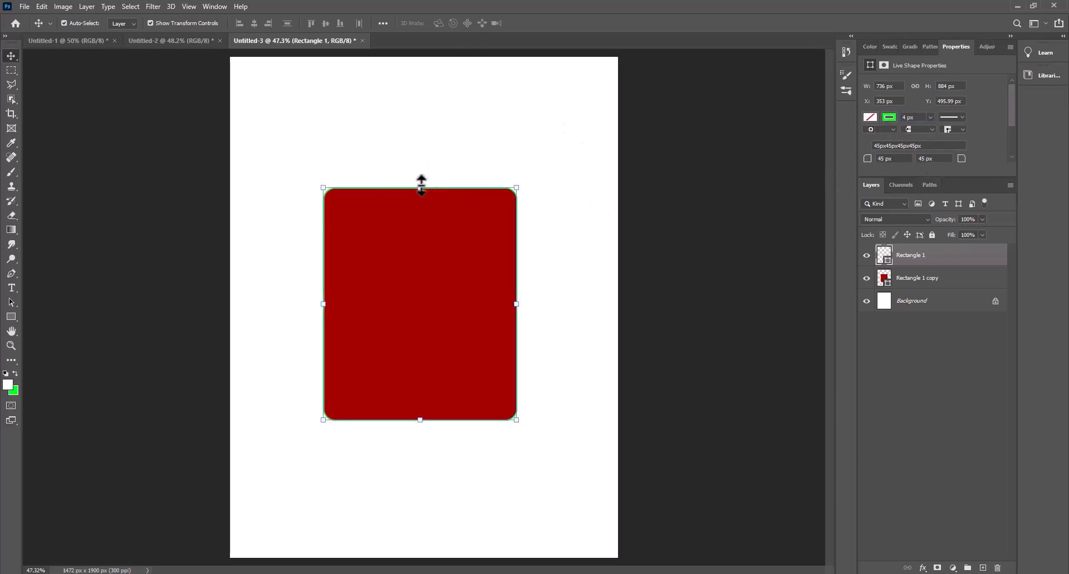
- Shrink the green outline to about 687 by 838 px inside the red rectangle and center it on the canvas
drag(420, 190, 426, 192)
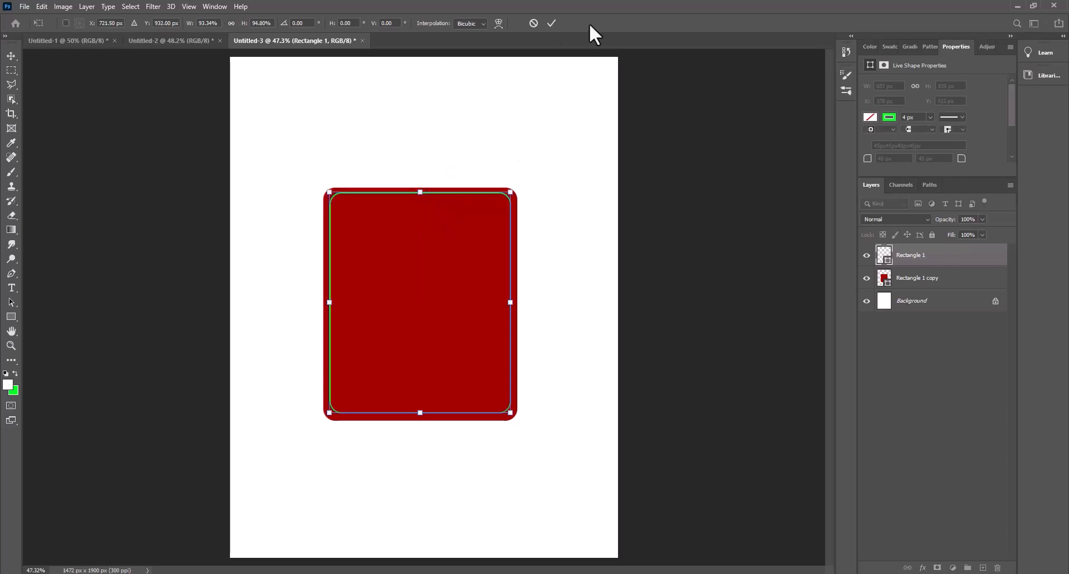
click(551, 23)
key(ctrl+a)
click(254, 23)
click(326, 23)
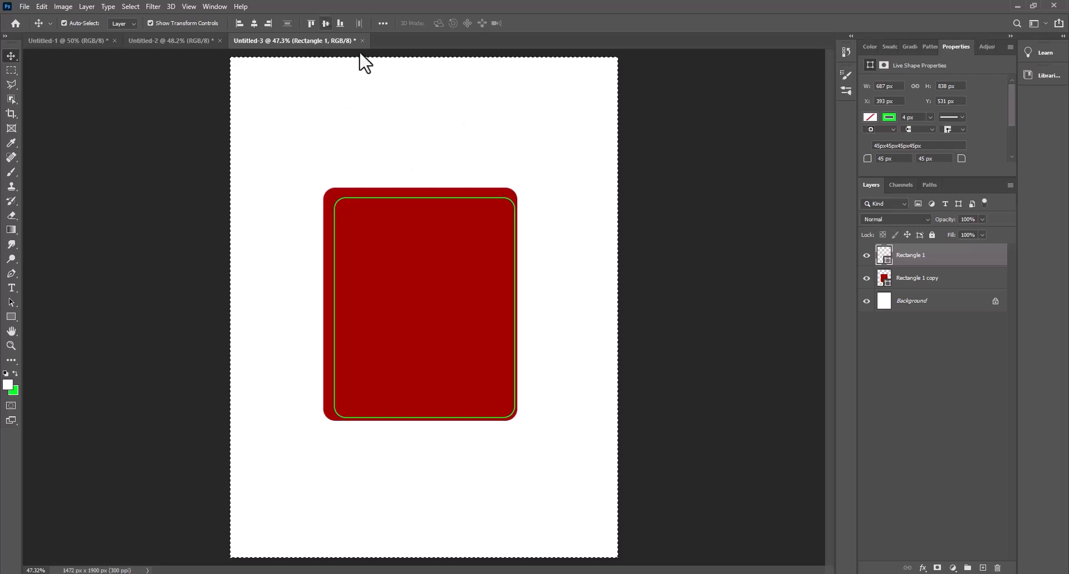
- Center the red rectangle copy horizontally and vertically on the canvas, and clear the selection
click(941, 281)
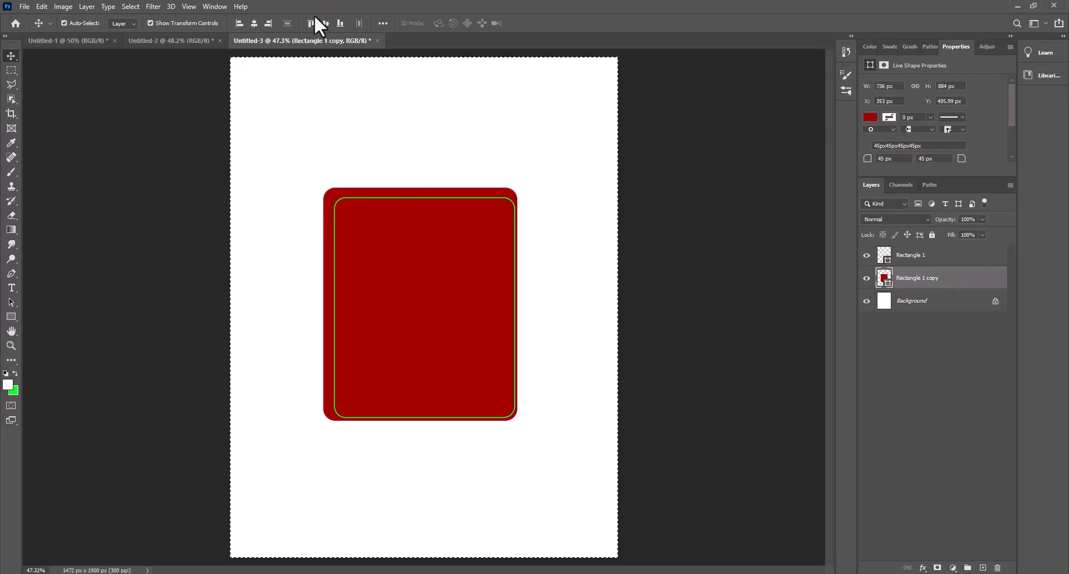
click(254, 22)
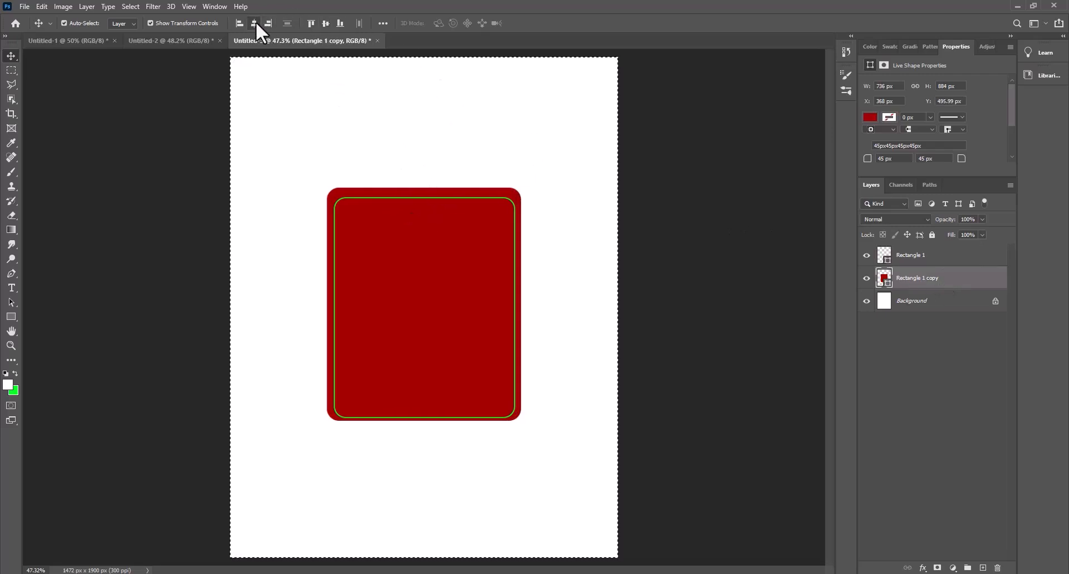
click(326, 22)
key(ctrl)
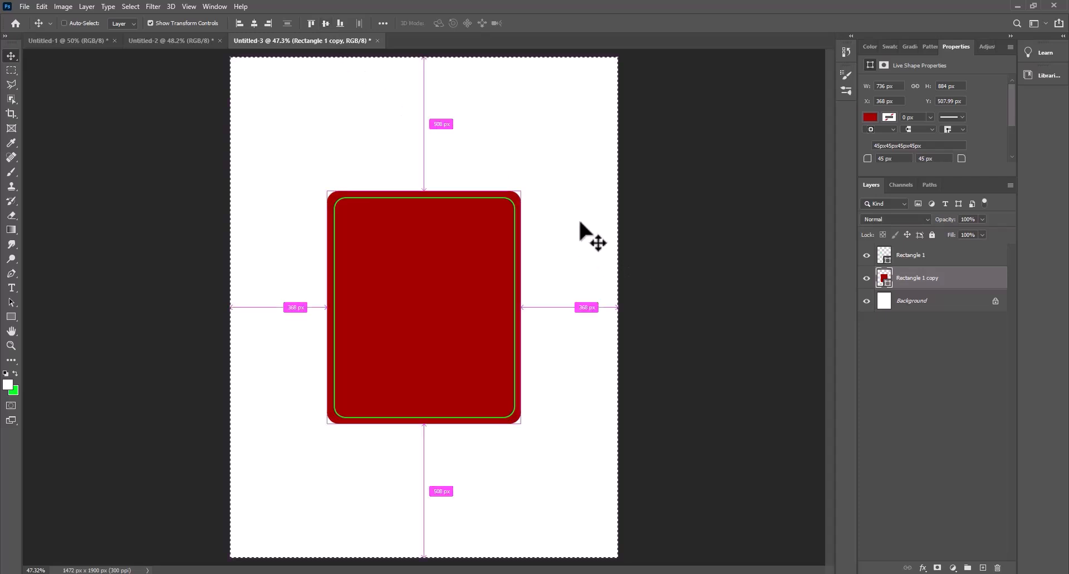
key(ctrl)
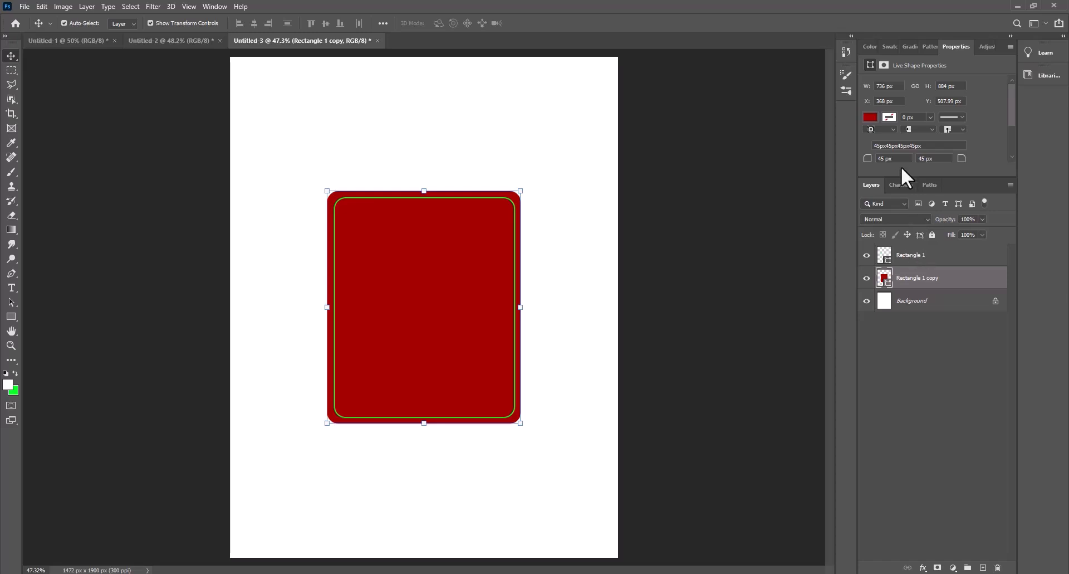
- Set the green outline's stroke width to 5 px
click(920, 256)
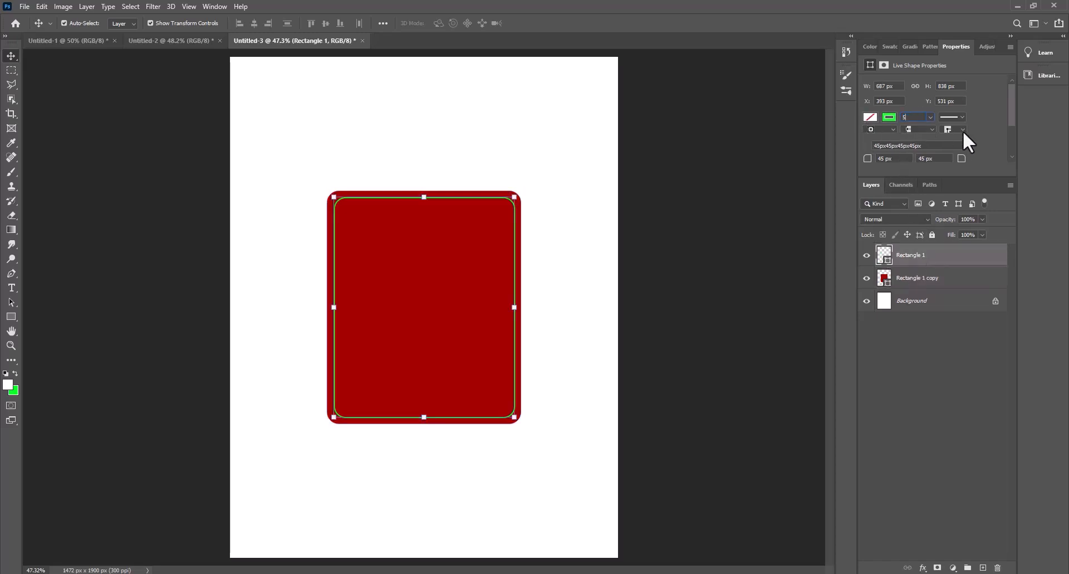
key(Return)
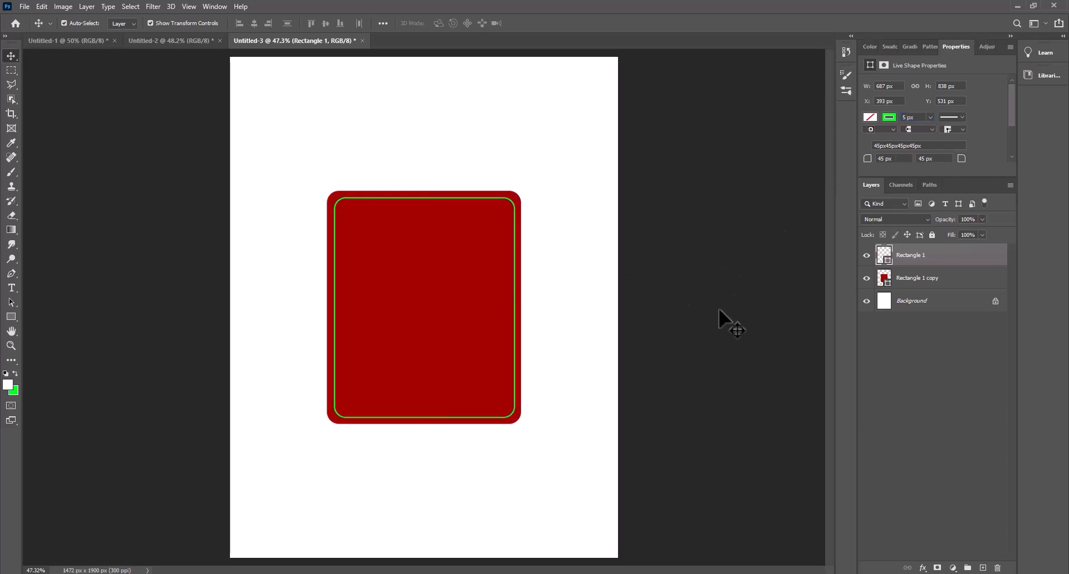
click(720, 308)
click(341, 249)
key(ctrl)
click(724, 315)
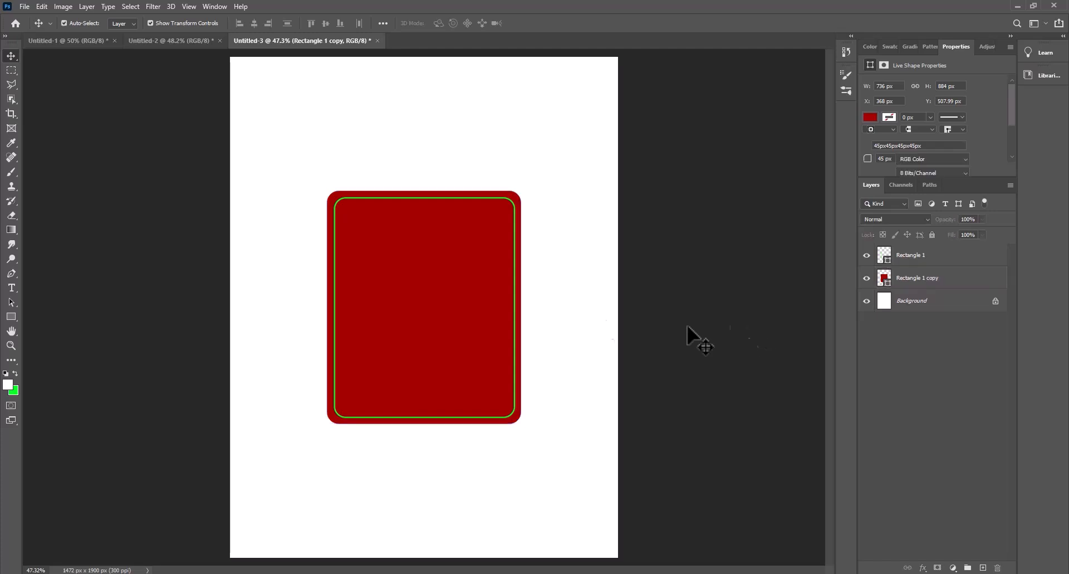
click(424, 267)
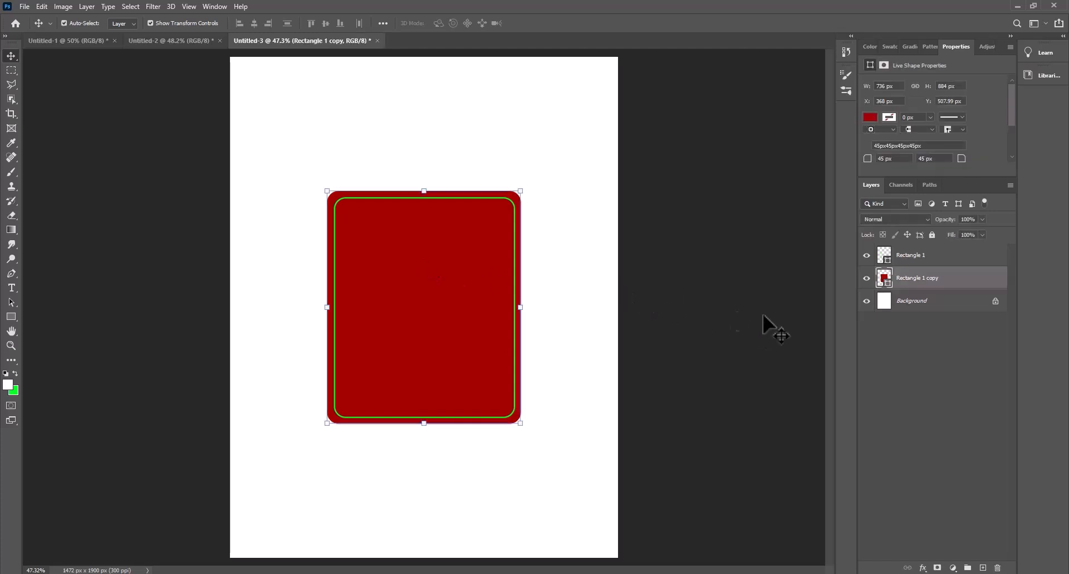
- Clear the layer selection and place the back-view image Aaron Ramsdale - FootyRenders (1) from the practice folder onto the canvas
click(913, 255)
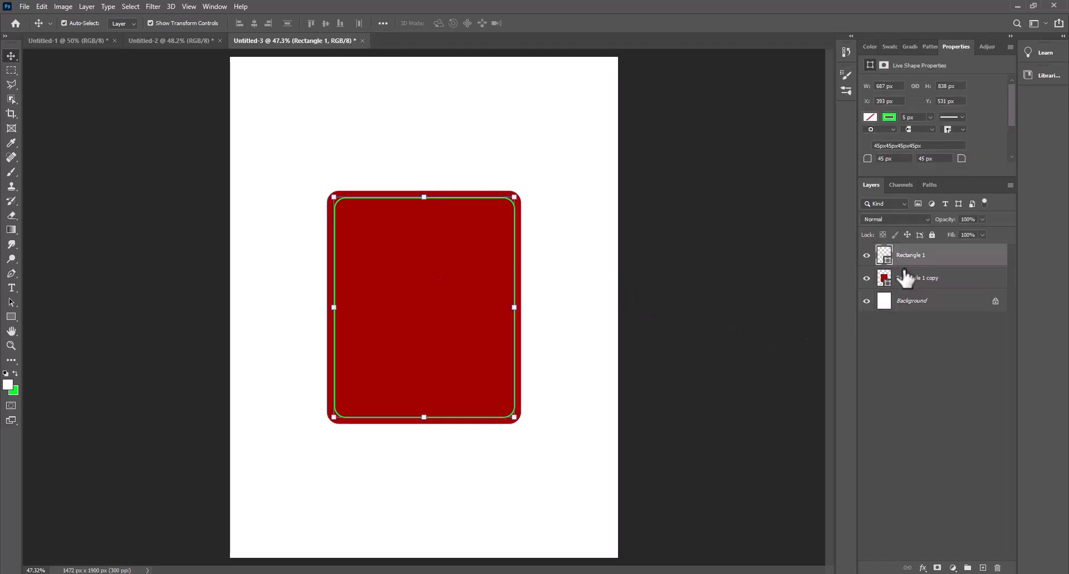
click(749, 265)
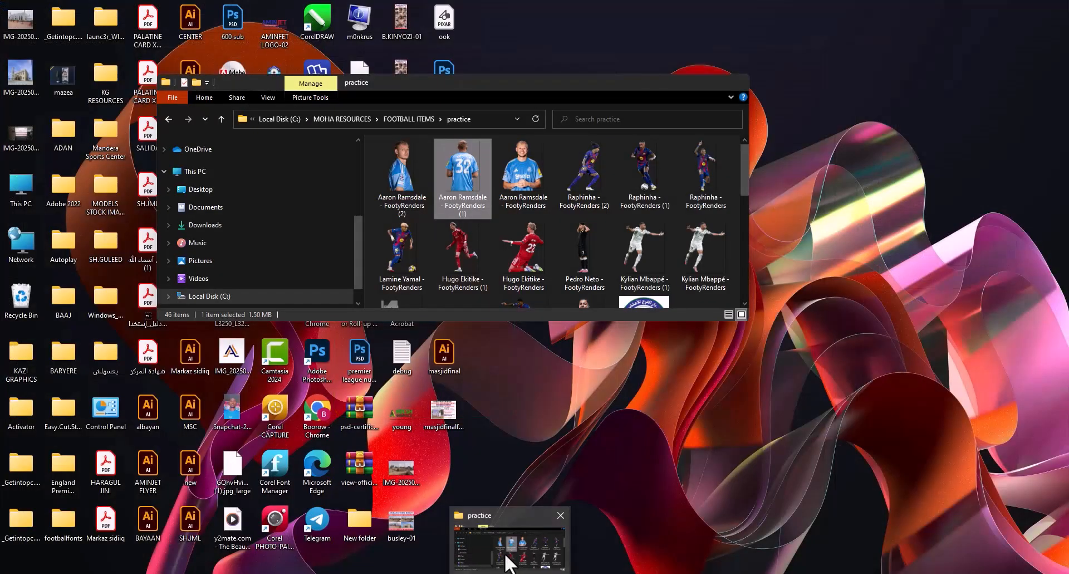
click(507, 562)
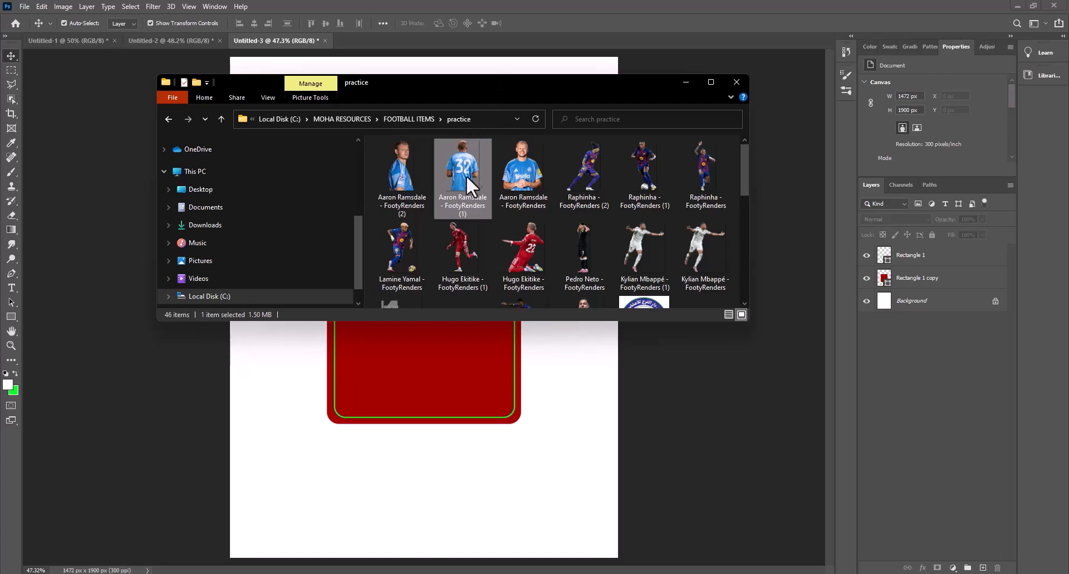
drag(459, 359, 457, 360)
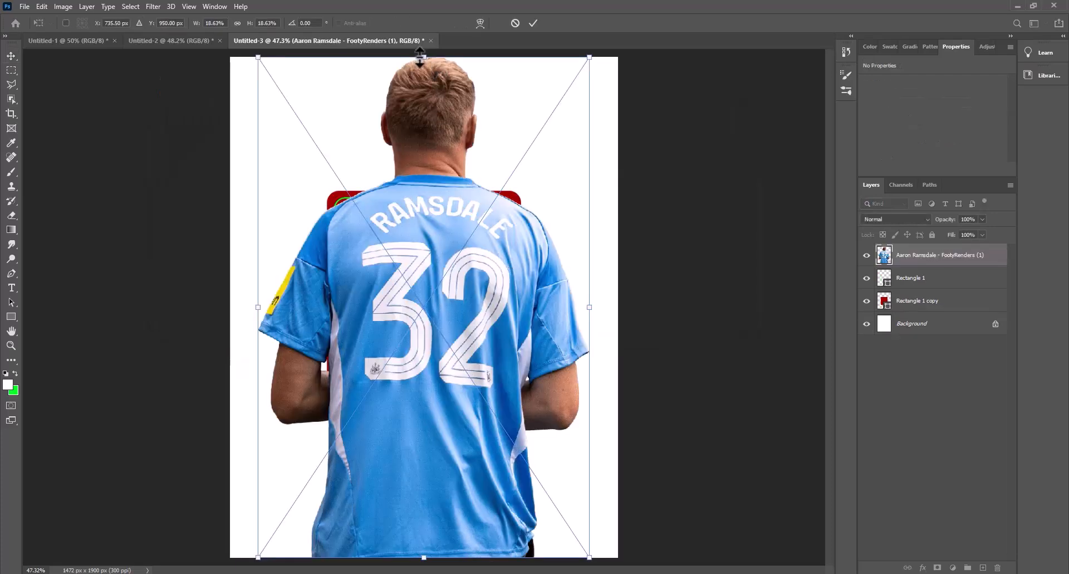
- Scale the placed player image to about 974 by 1472 px so the head rises above the red rectangle
drag(424, 57, 416, 143)
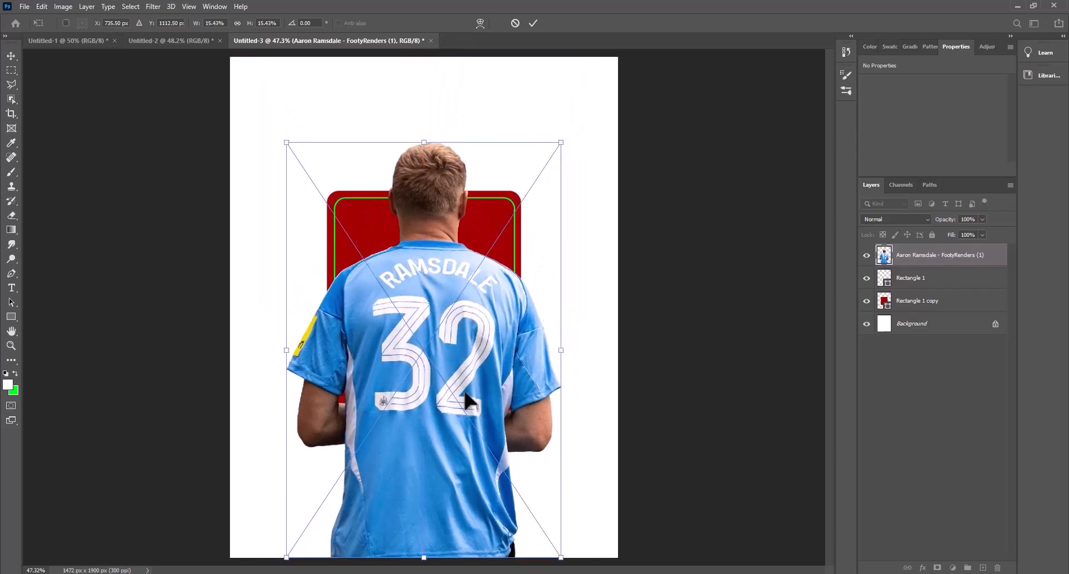
drag(423, 559, 428, 537)
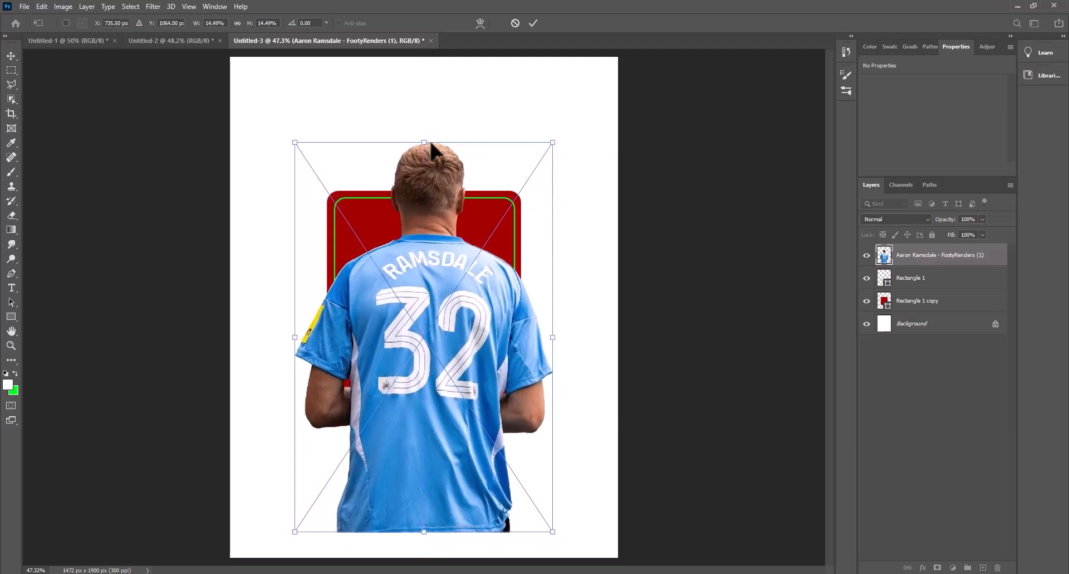
mouse_move(424, 142)
mouse_down()
mouse_move(426, 153)
mouse_move(426, 144)
mouse_up()
click(534, 23)
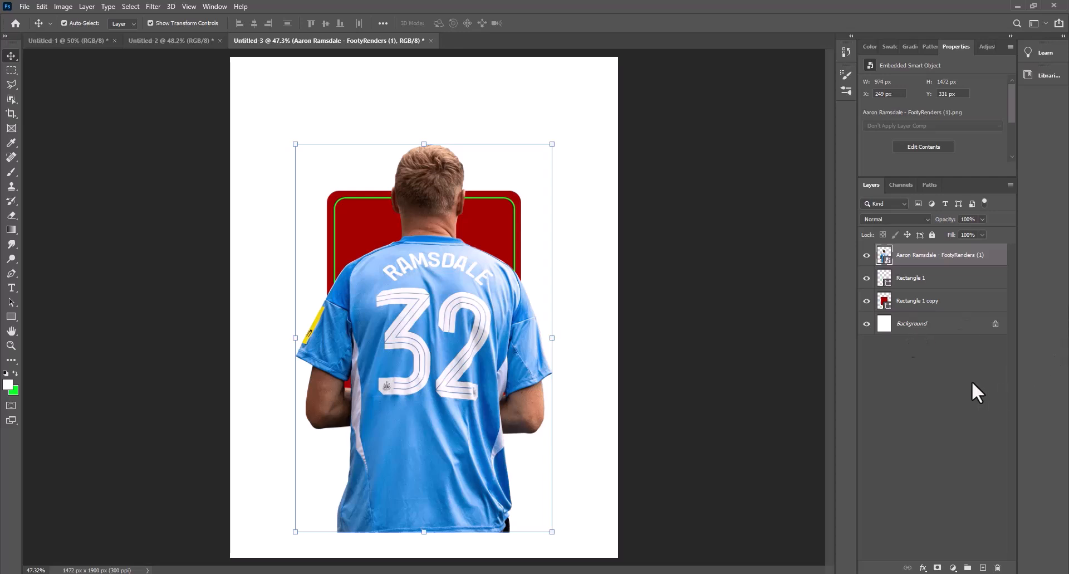
- Mask the player image to the red rectangle's outline, and add a blank vector mask to the same layer
ctrl+click(885, 302)
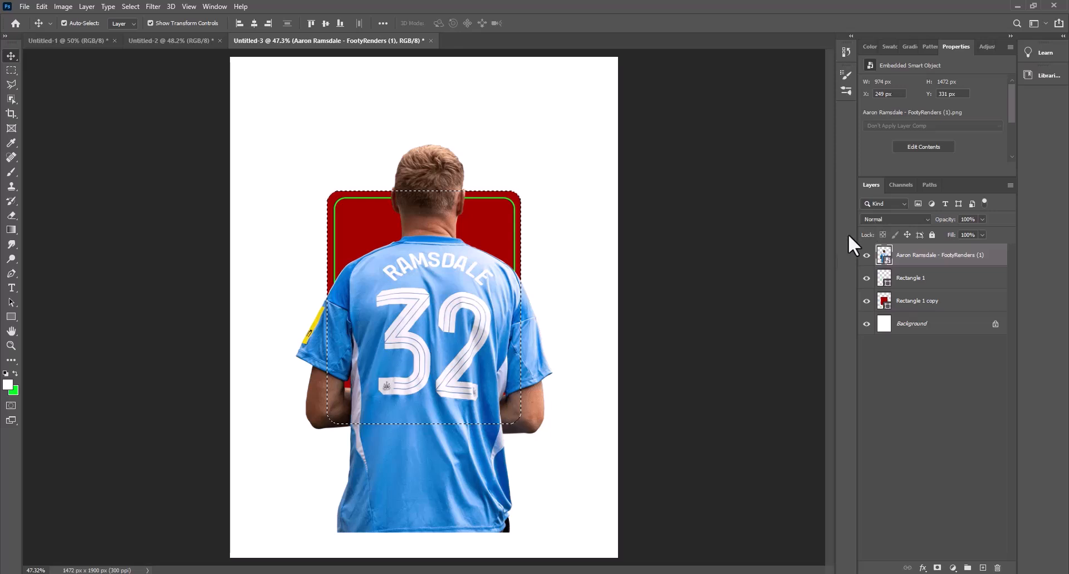
click(938, 567)
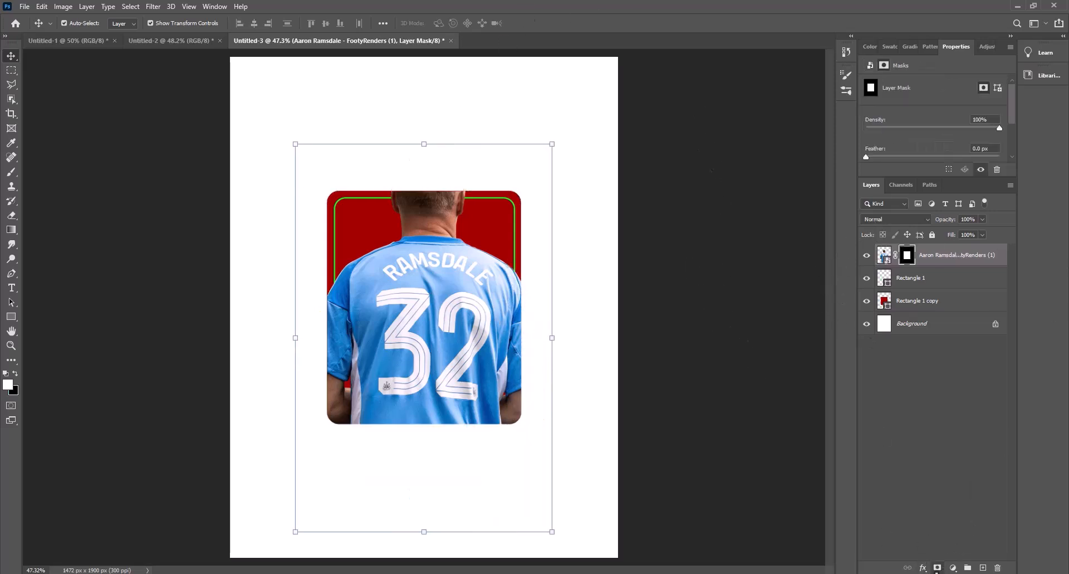
click(939, 568)
- Enlarge the brush to 250 px and paint white on the player's layer mask to reveal the head above the rectangle
key(b)
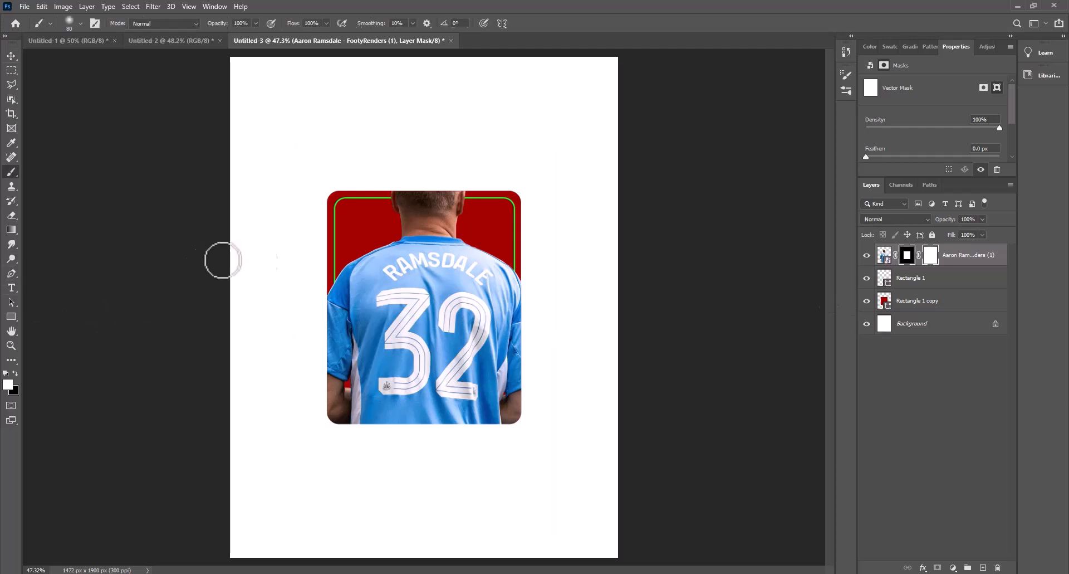
key(bracketright)
key(bracketright)
key(bracketright)
key(bracketright)
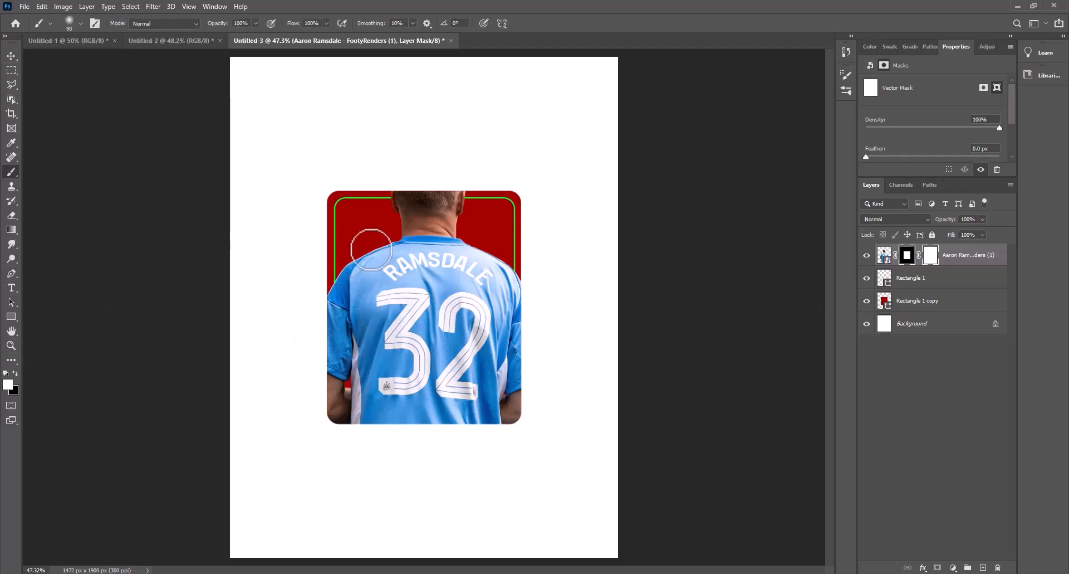
key(bracketright)
key(bracketright)
key(bracketright)
mouse_move(382, 186)
mouse_down()
mouse_move(439, 172)
mouse_move(389, 143)
mouse_move(407, 168)
mouse_move(425, 148)
mouse_up()
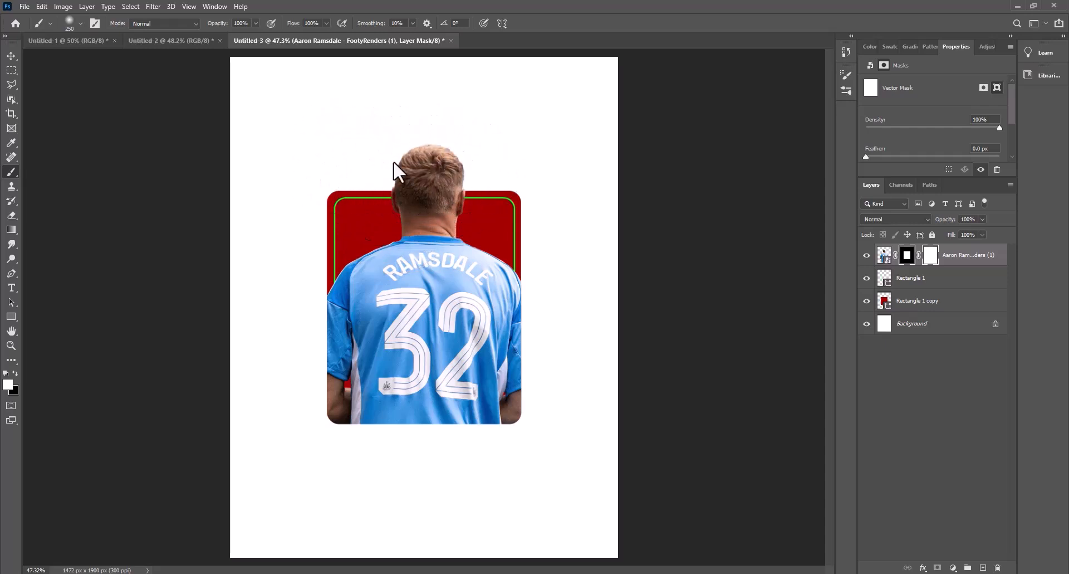
- Try fading the shirt's lower-right edge with black at full brush opacity on the player's layer mask, and undo the stroke
key(ctrl+z)
mouse_move(553, 342)
mouse_down()
mouse_move(599, 346)
mouse_move(574, 373)
mouse_move(474, 409)
mouse_move(474, 428)
mouse_move(472, 410)
mouse_move(531, 423)
mouse_move(411, 461)
mouse_up()
key(x)
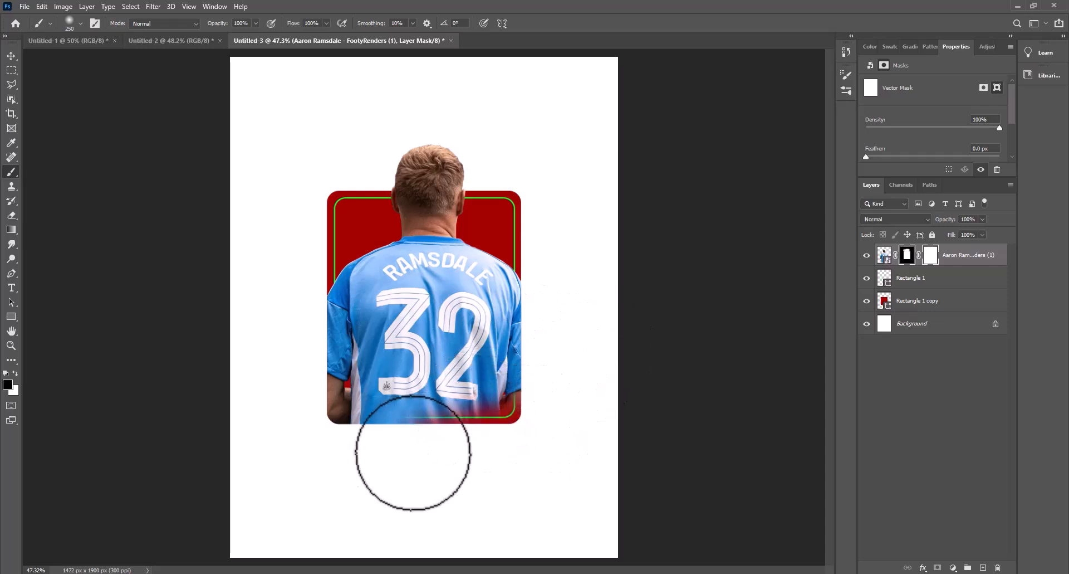
key(ctrl+z)
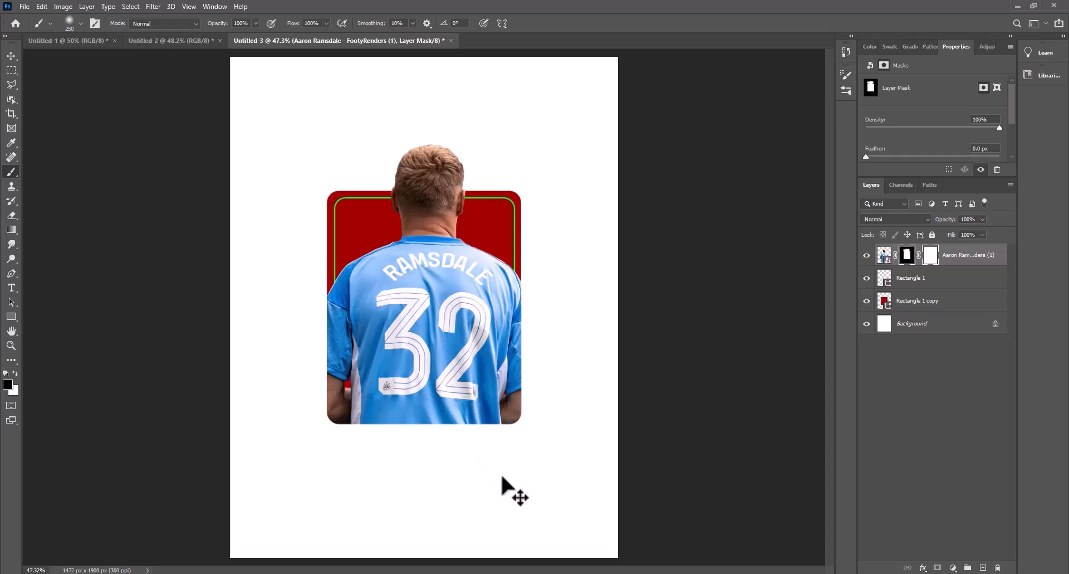
- Set the brush opacity to 77% and fade the player's bottom, left and right edges with black on the layer mask
click(256, 23)
drag(260, 35, 244, 35)
mouse_move(426, 450)
mouse_down()
mouse_move(466, 454)
mouse_move(377, 454)
mouse_move(426, 456)
mouse_move(334, 437)
mouse_move(332, 446)
mouse_move(272, 425)
mouse_move(290, 440)
mouse_move(296, 340)
mouse_move(306, 389)
mouse_up()
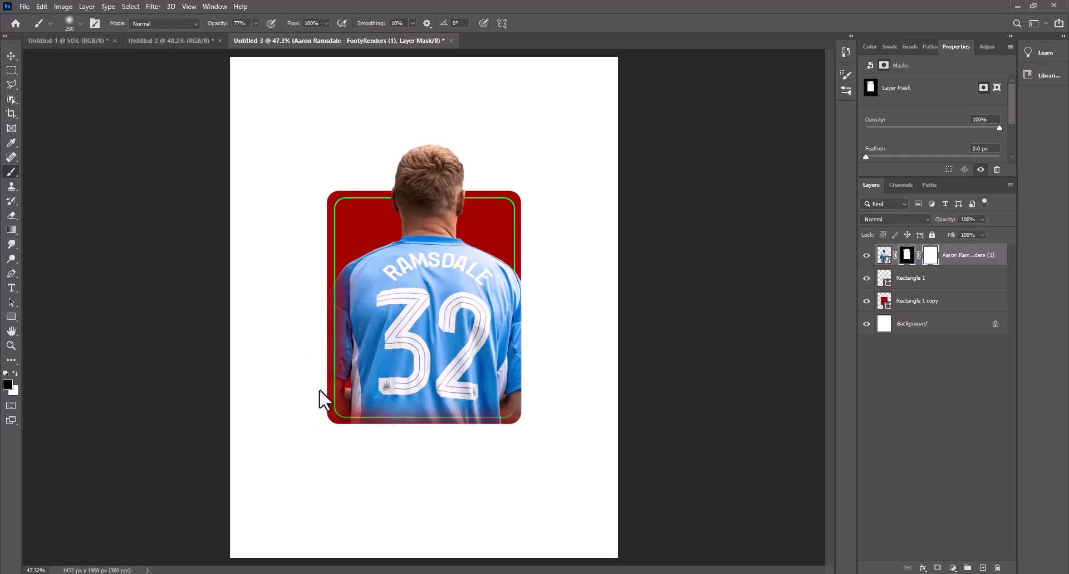
mouse_move(548, 266)
mouse_down()
mouse_move(539, 361)
mouse_move(553, 263)
mouse_move(550, 336)
mouse_move(548, 260)
mouse_move(529, 387)
mouse_move(531, 438)
mouse_move(551, 344)
mouse_move(543, 445)
mouse_move(540, 329)
mouse_up()
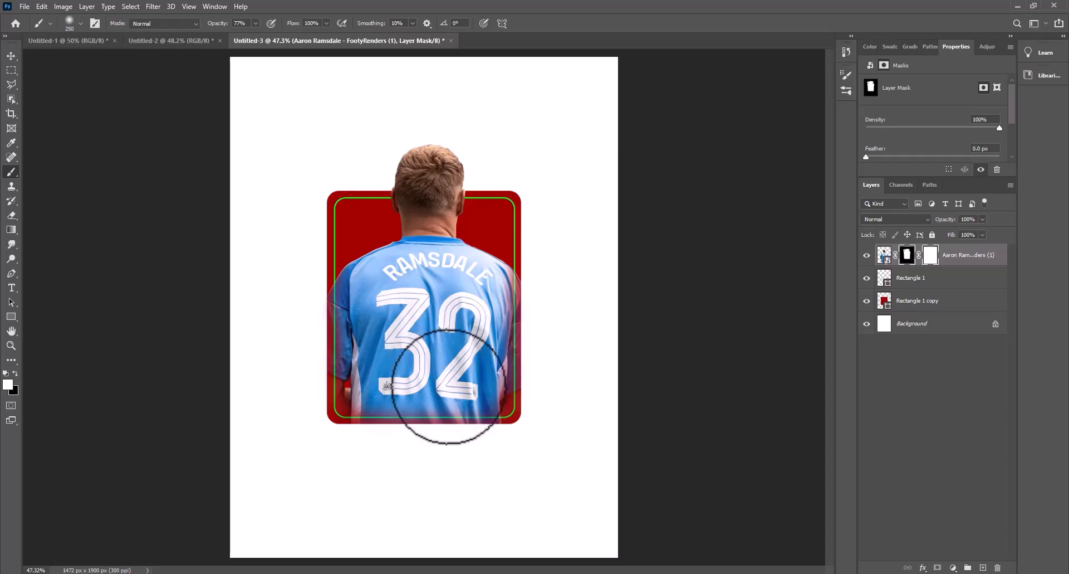
key(x)
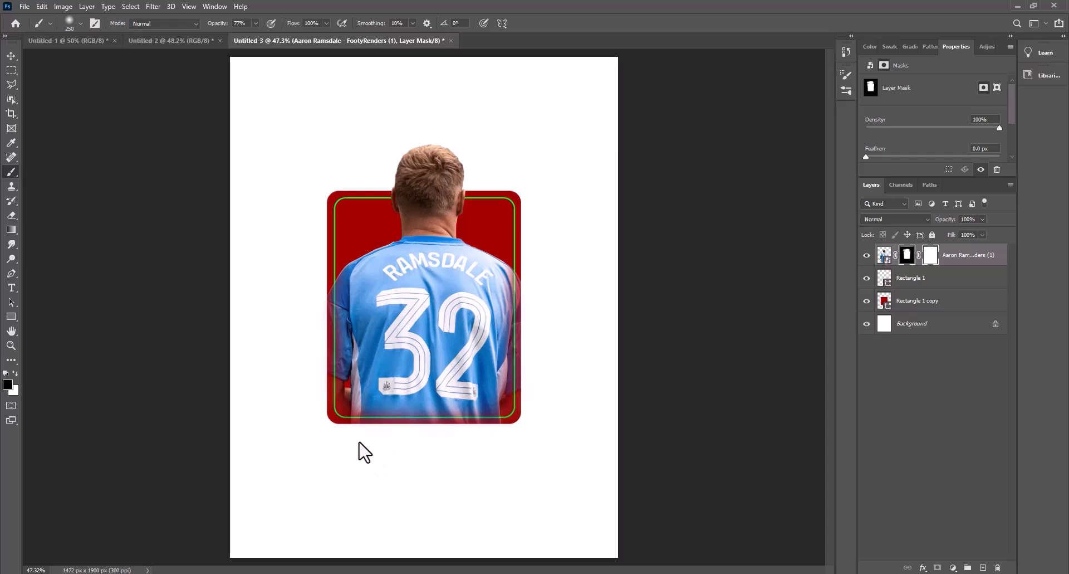
click(12, 55)
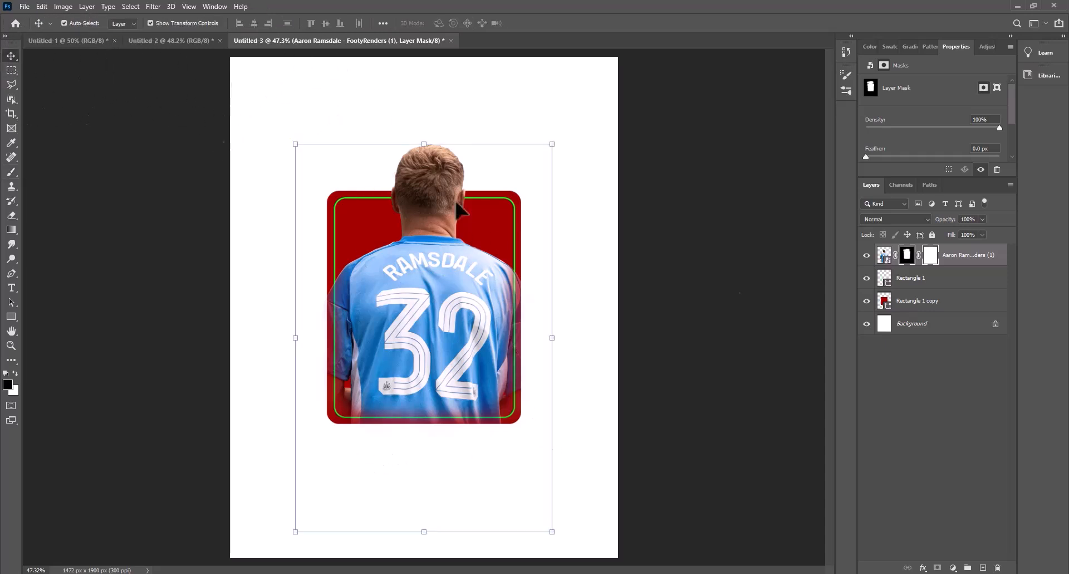
- Add a layer mask to the green outline and hide its upper-left and lower-right corners with the 200 px Eraser
click(913, 283)
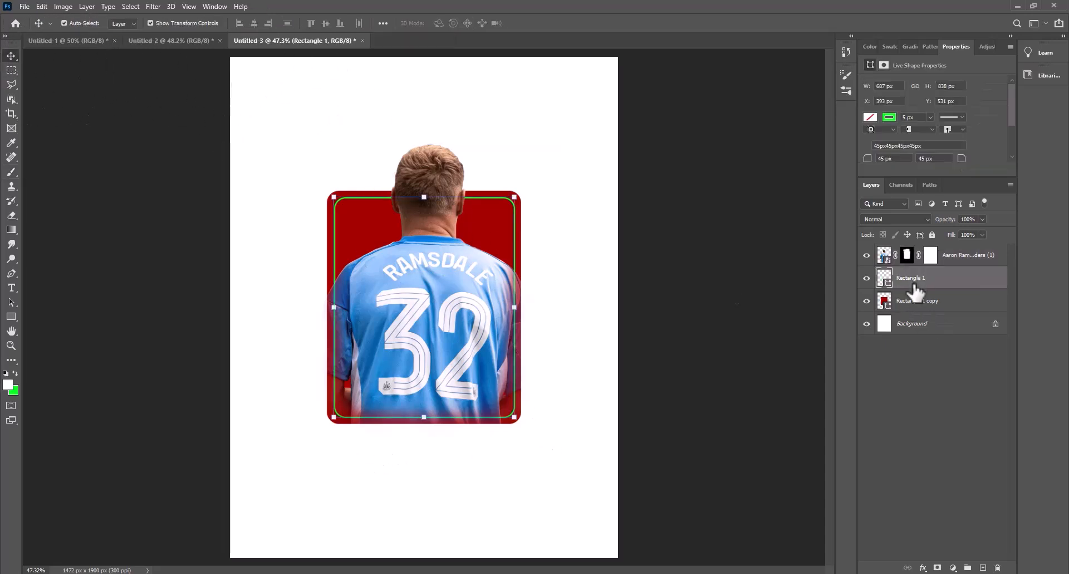
click(938, 567)
click(11, 215)
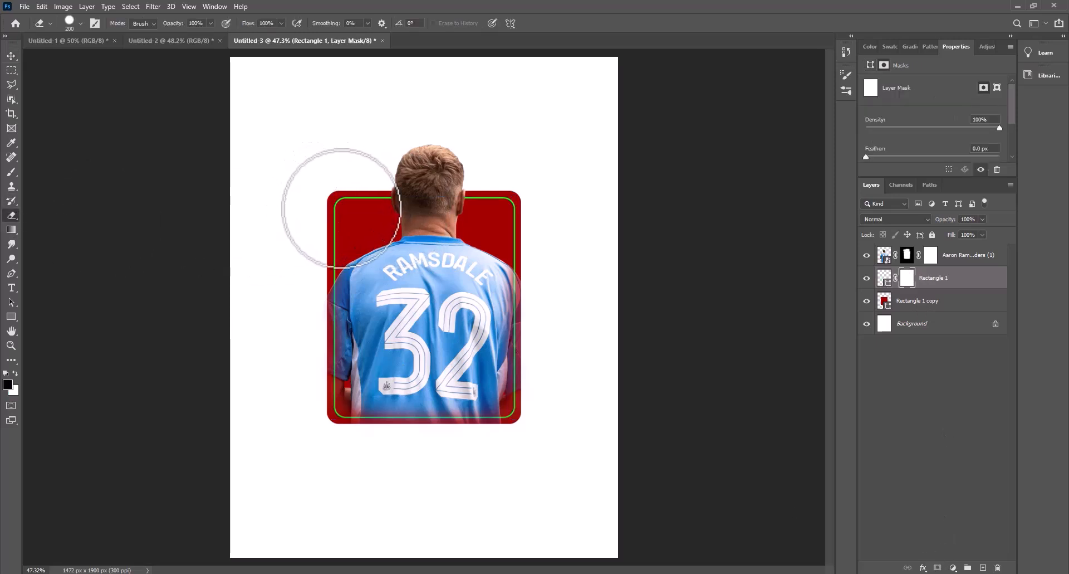
click(342, 208)
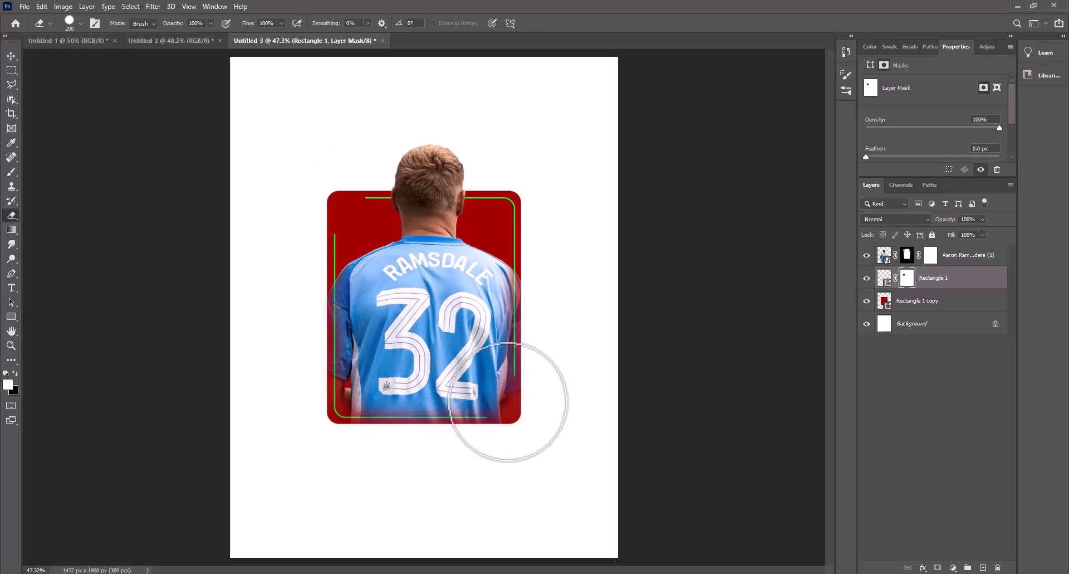
click(12, 56)
click(728, 335)
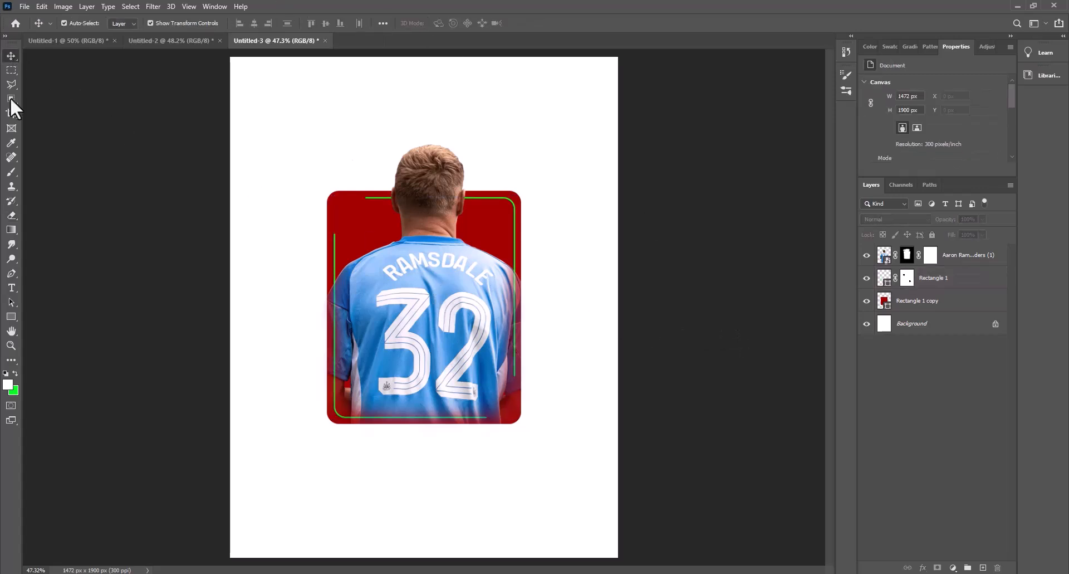
- Add the text Aaron above the rectangle in the Photograph Signature font at 24 pt, coloured green 00ff24
click(11, 287)
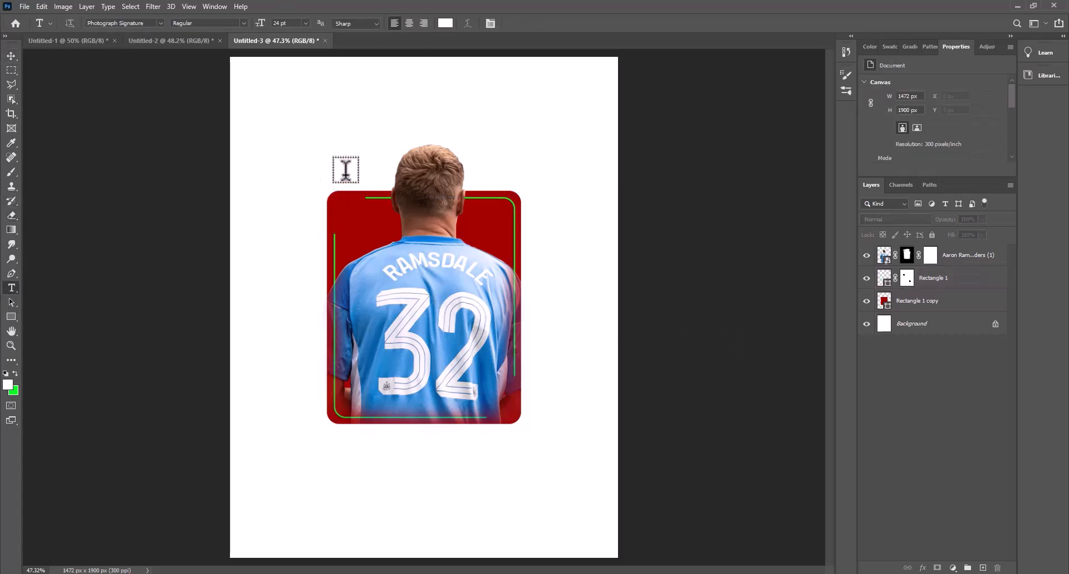
click(348, 159)
click(445, 23)
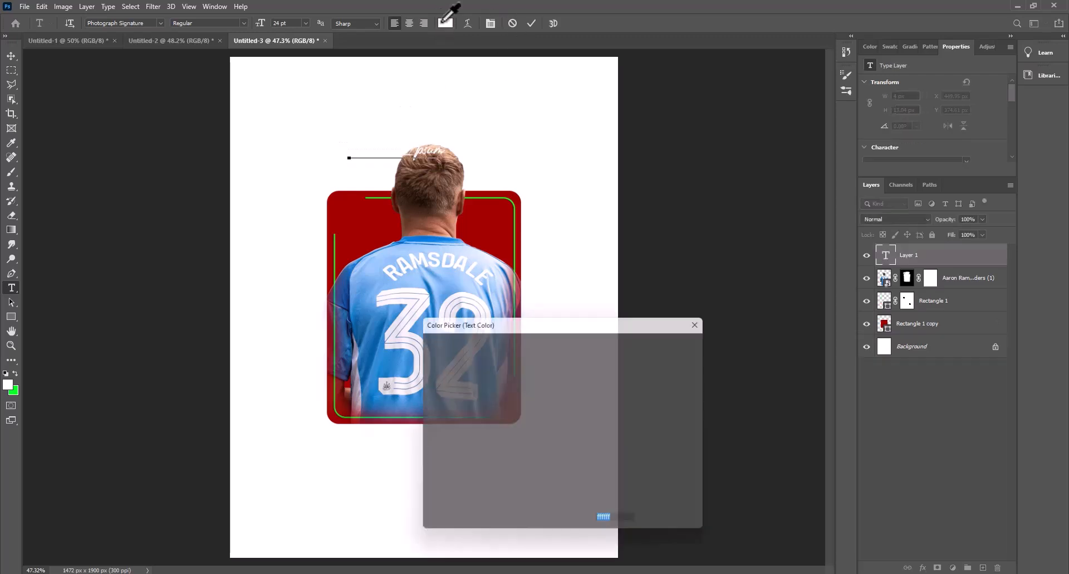
drag(577, 454, 579, 438)
mouse_move(563, 362)
mouse_down()
mouse_move(556, 356)
mouse_move(593, 319)
mouse_up()
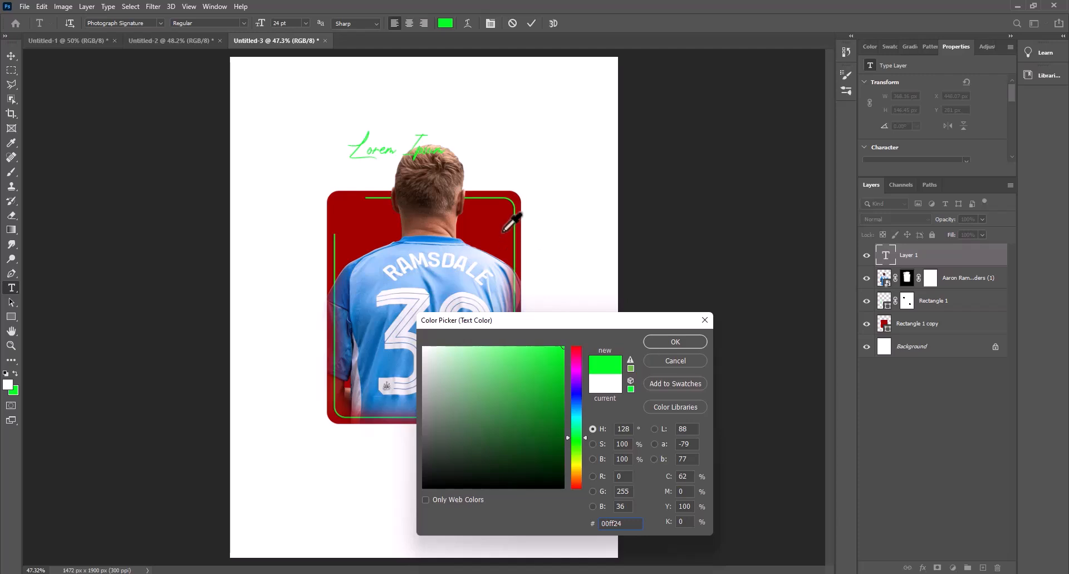
click(661, 343)
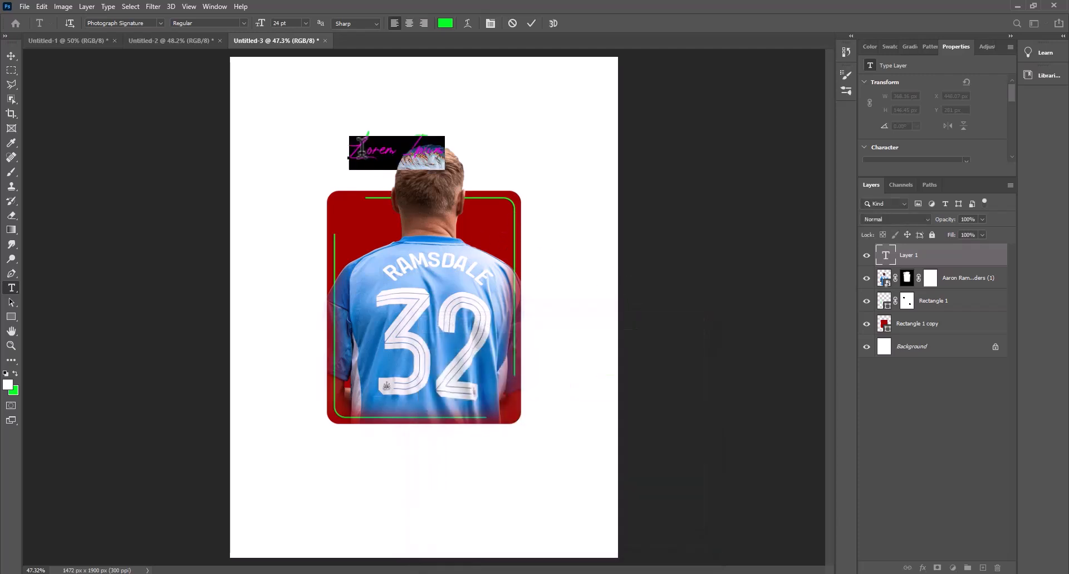
text(Aar)
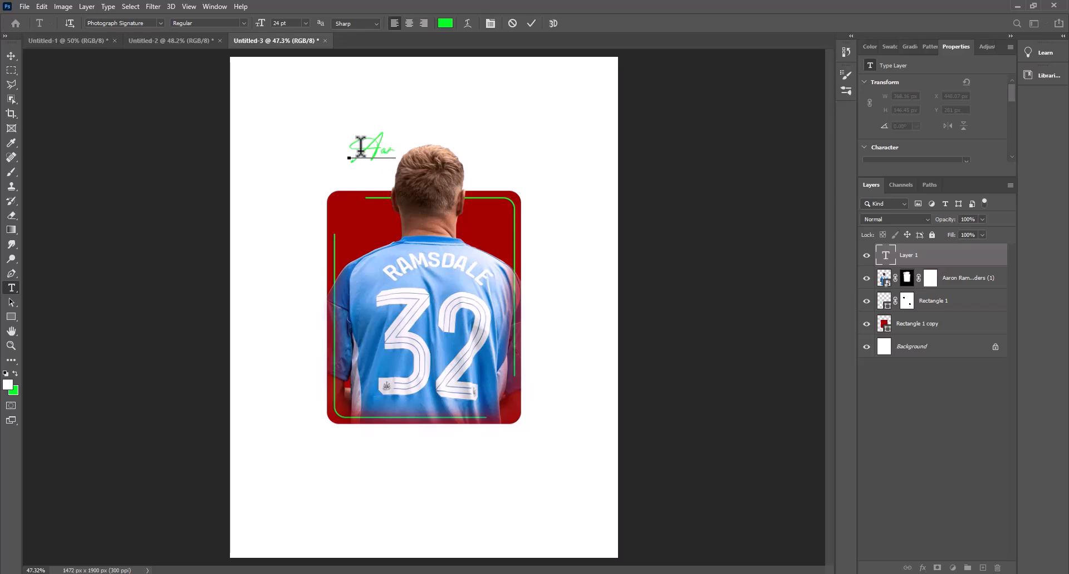
text(on)
- Scale the Aaron text to about 73% and position it inside the outline's upper-right corner
click(12, 56)
drag(379, 150, 469, 229)
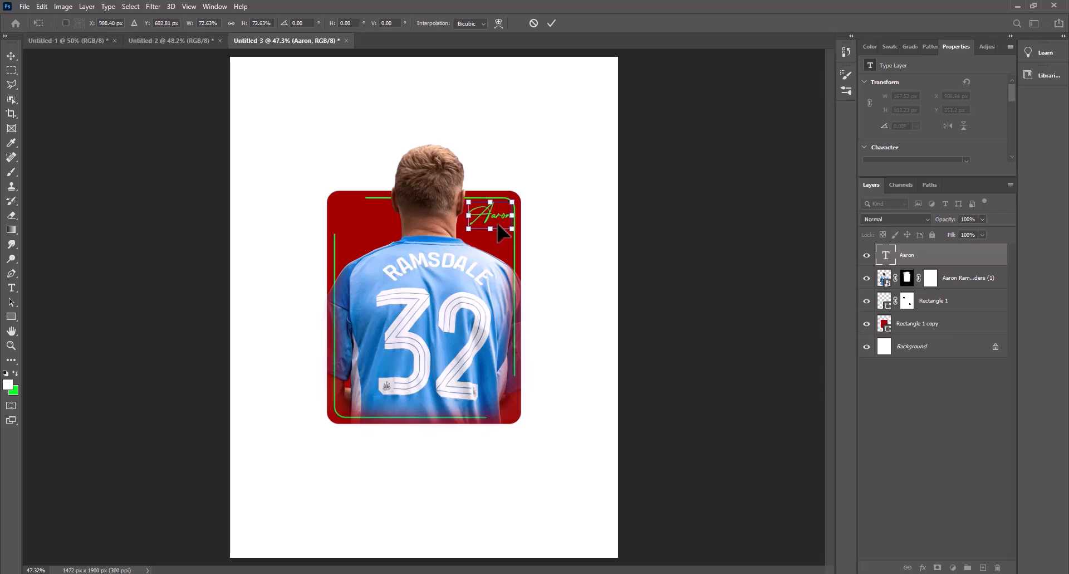
drag(498, 225, 495, 226)
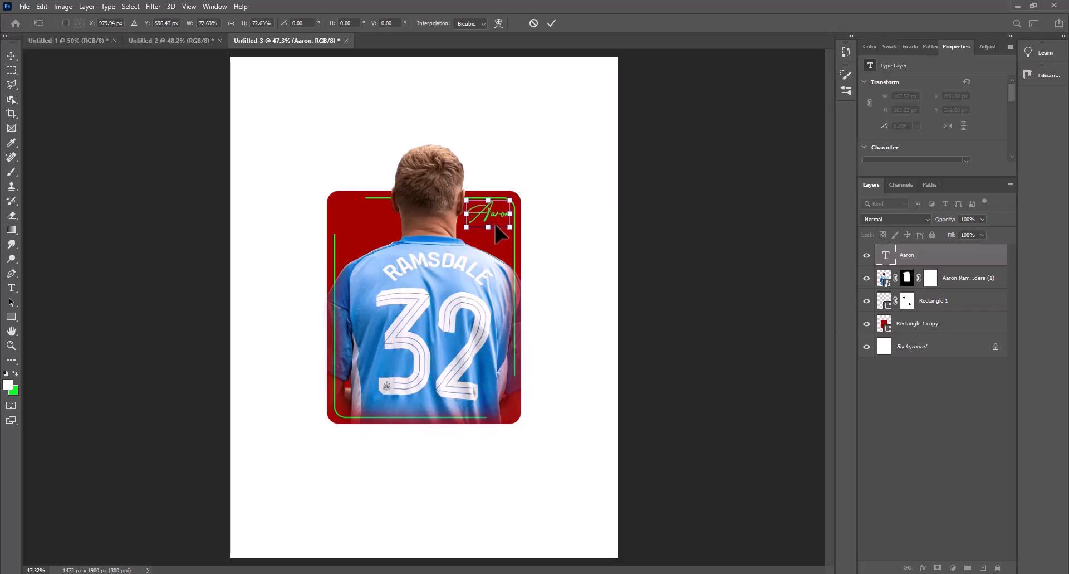
click(555, 23)
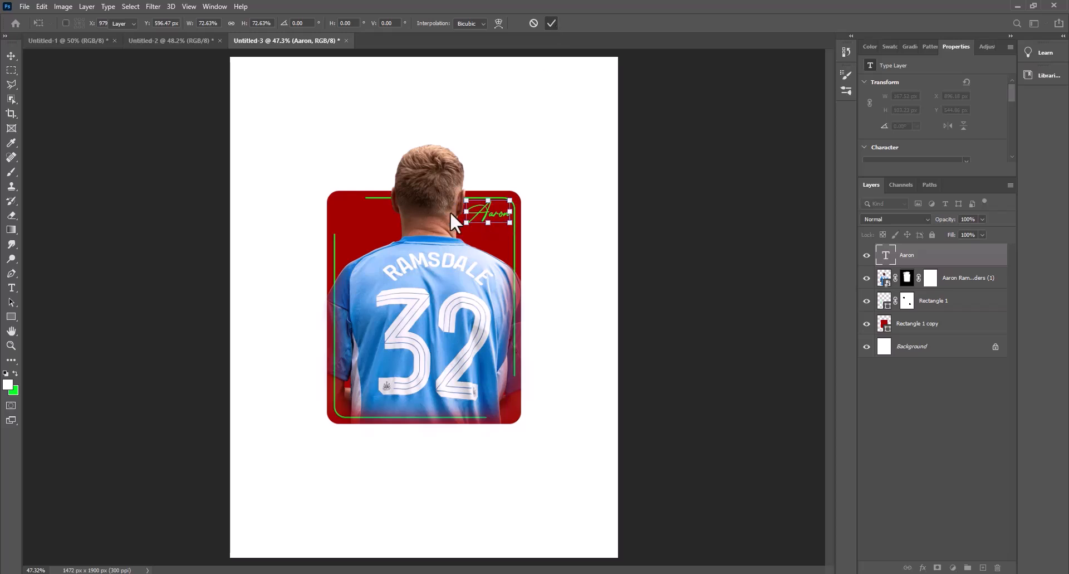
- Duplicate the Aaron text into the outline's lower-left corner and change the copy's wording to Ramsdale
drag(497, 220, 366, 413)
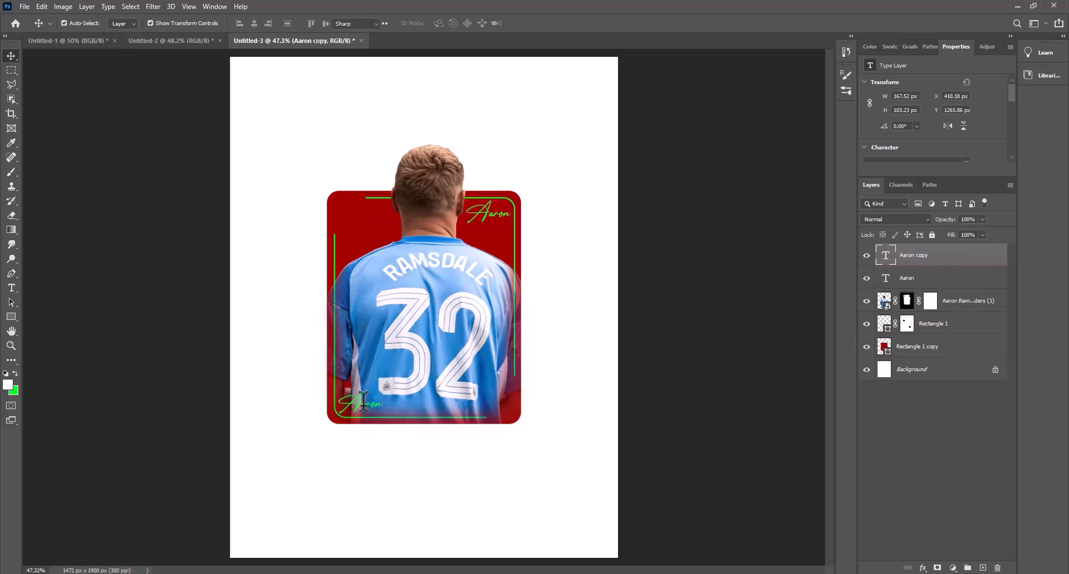
double_click(363, 402)
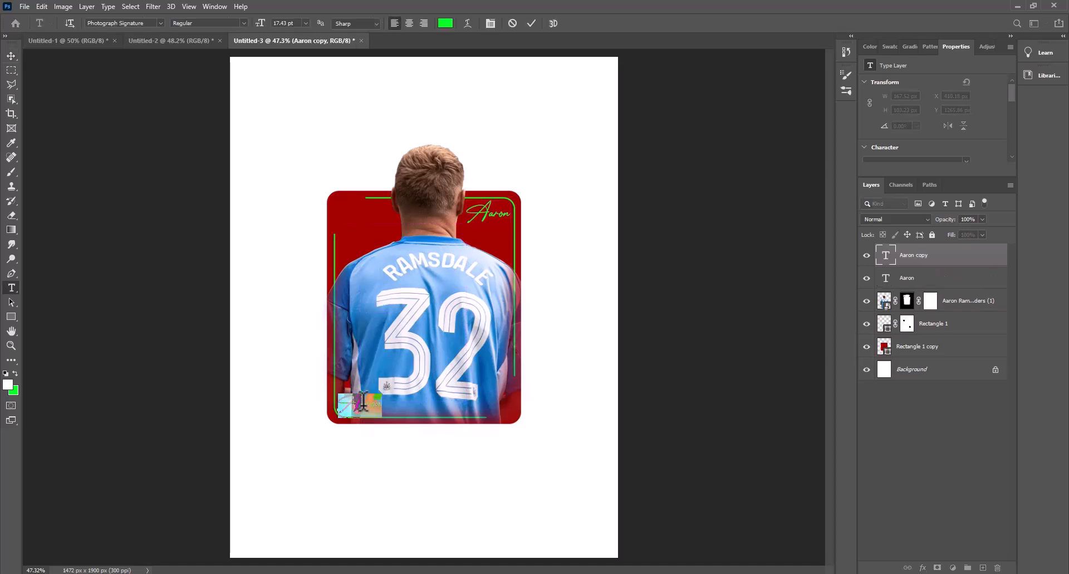
click(363, 402)
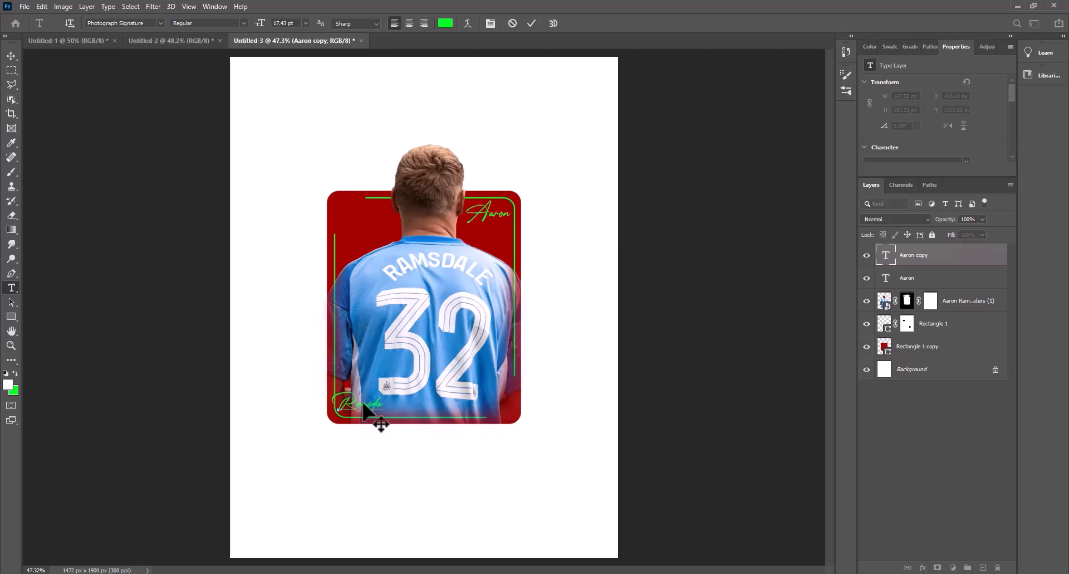
- Resize the Ramsdale text to about 258 by 108 px and fit it inside the outline's lower-left corner
click(11, 55)
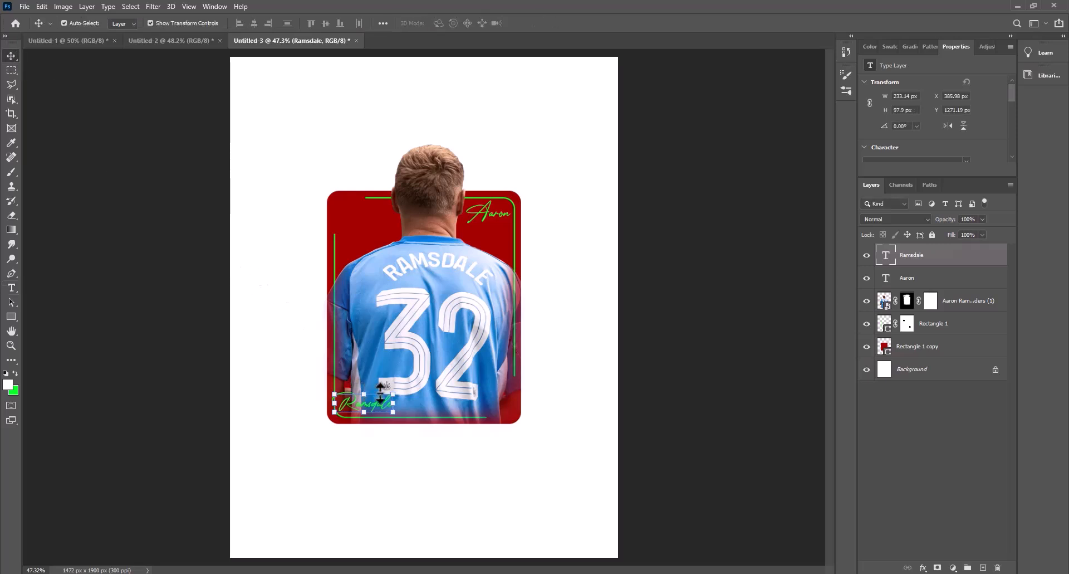
drag(394, 393, 387, 410)
click(547, 23)
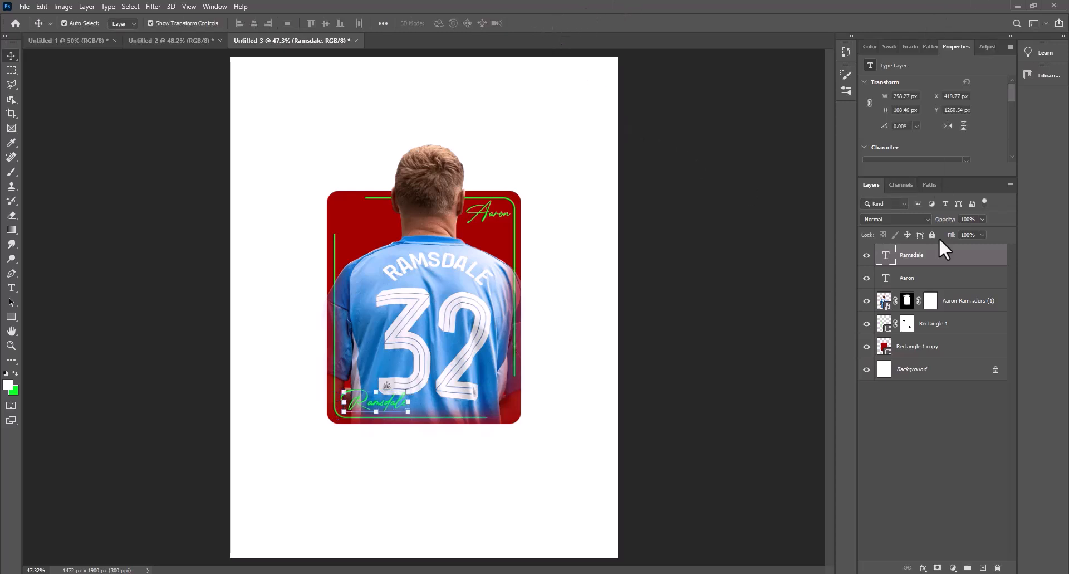
- Add a Hue/Saturation adjustment layer directly above the Aaron Ramsdale image and turn on Colorize
click(957, 303)
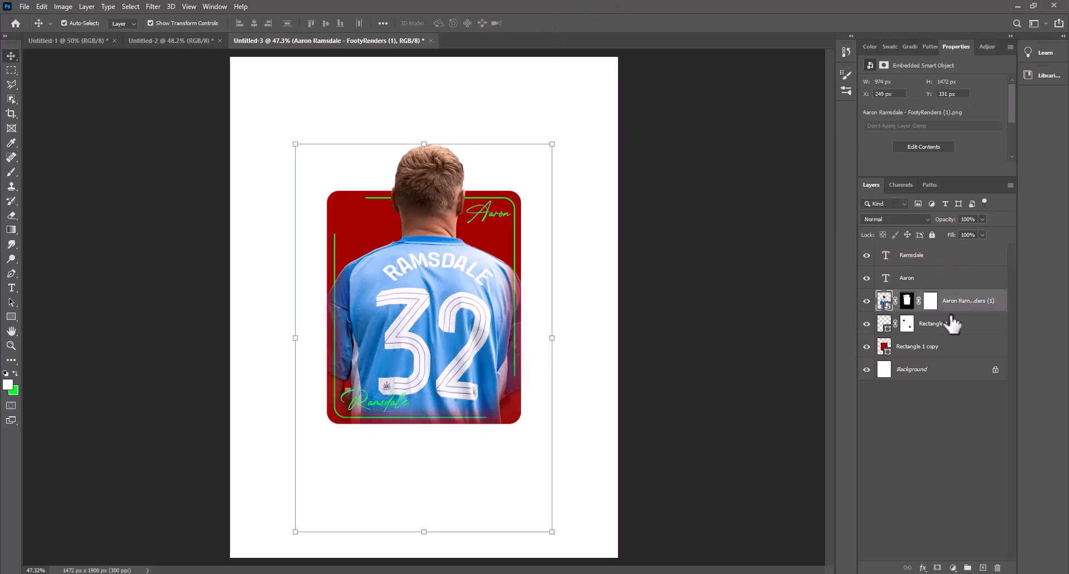
click(953, 567)
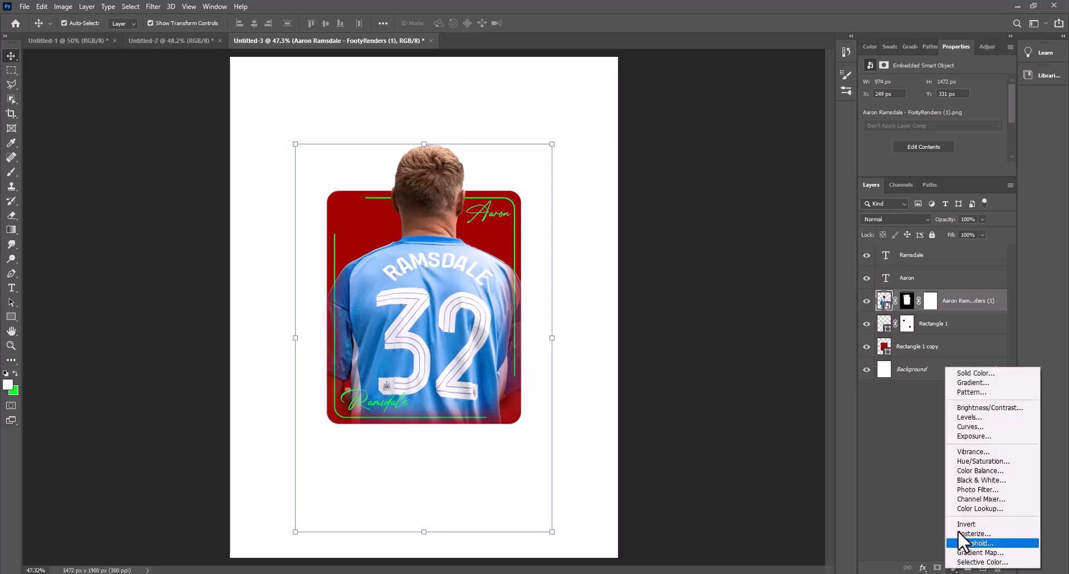
click(976, 460)
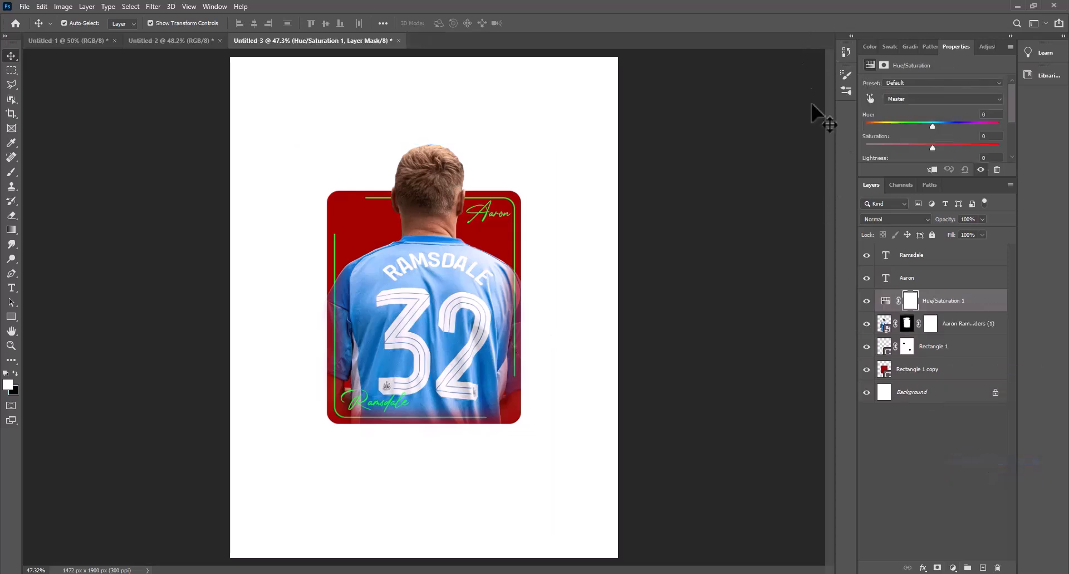
scroll(950, 119, down, 3)
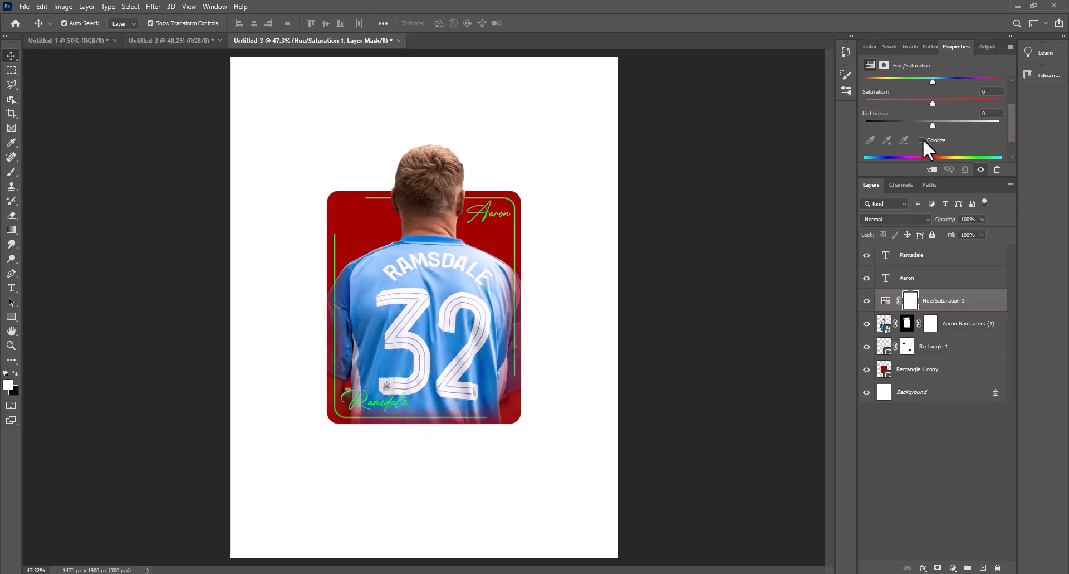
click(922, 139)
scroll(891, 120, up, 3)
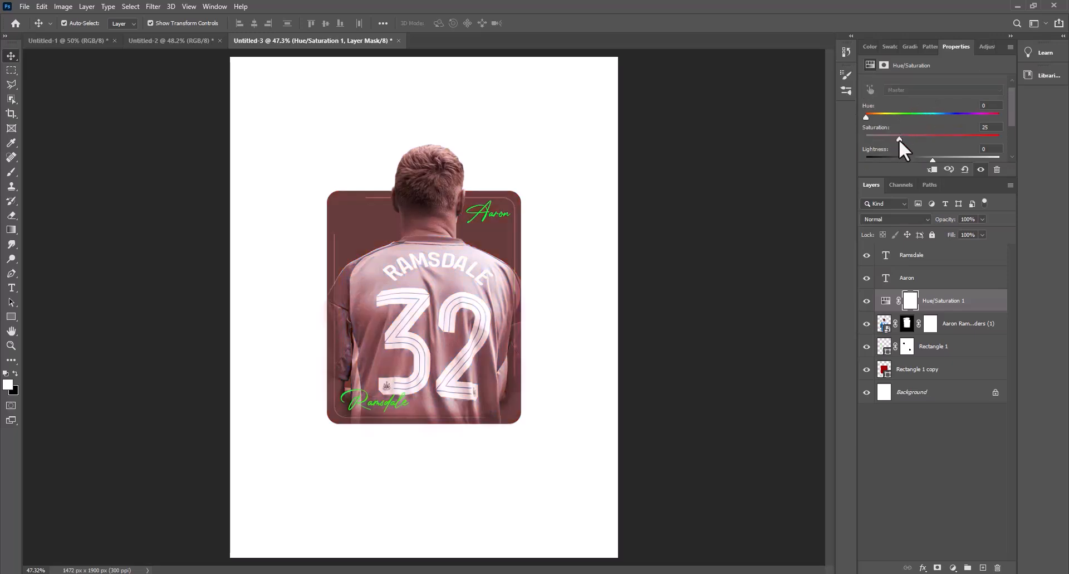
- Set the adjustment to hue 2, saturation 53 and lightness +10, and clip it to the player image layer
drag(907, 143, 926, 145)
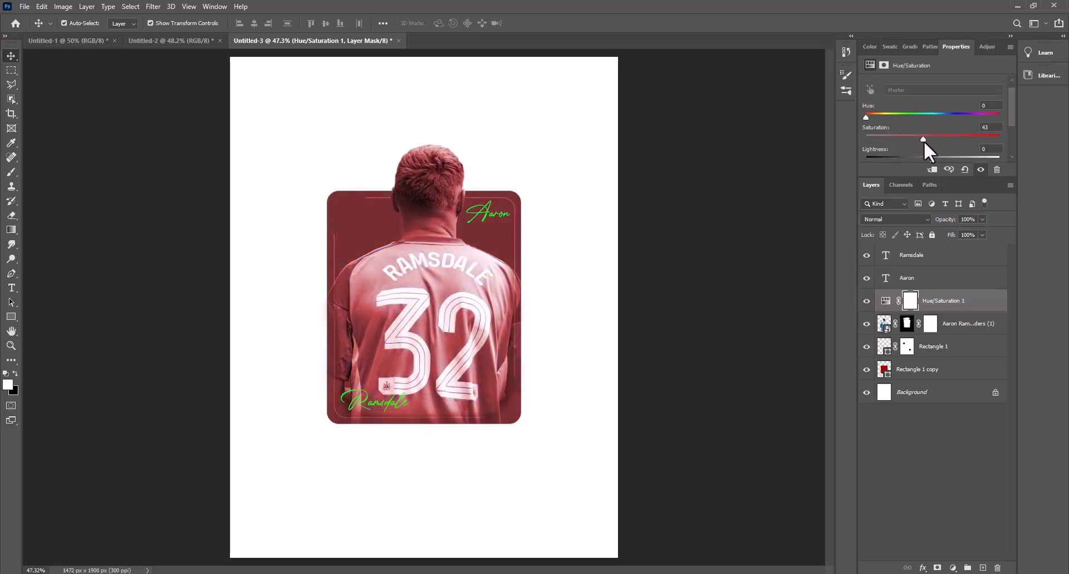
mouse_move(867, 118)
mouse_down()
mouse_move(878, 118)
mouse_move(864, 119)
mouse_up()
scroll(926, 149, down, 1)
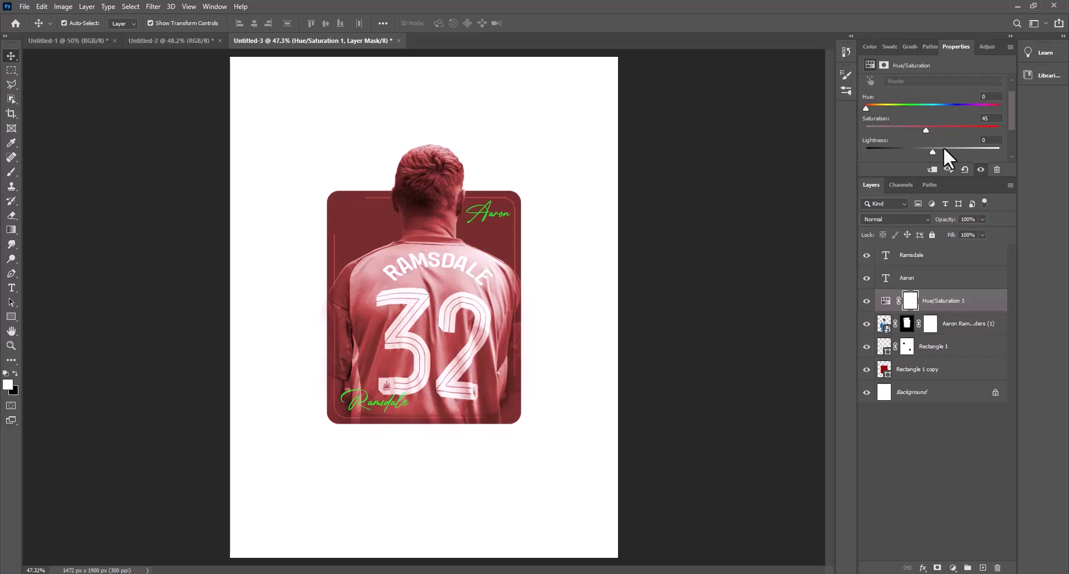
drag(934, 153, 941, 156)
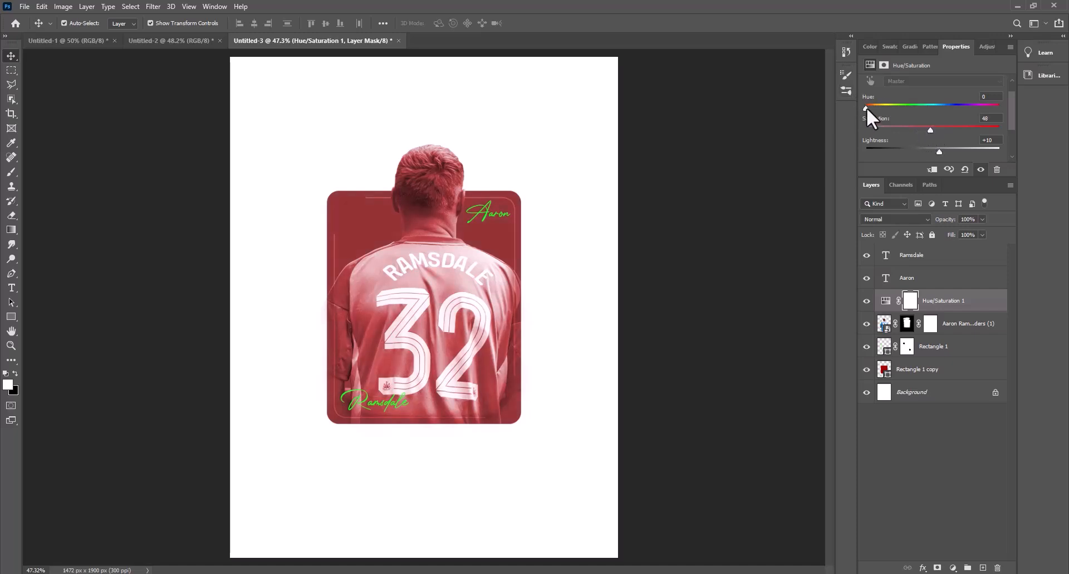
drag(869, 108, 872, 108)
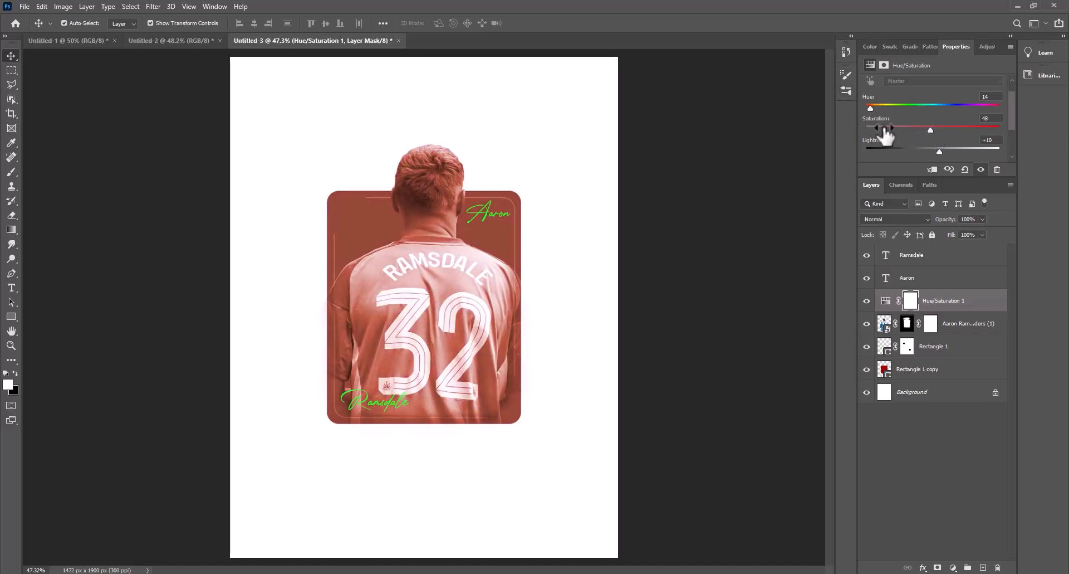
alt+click(912, 312)
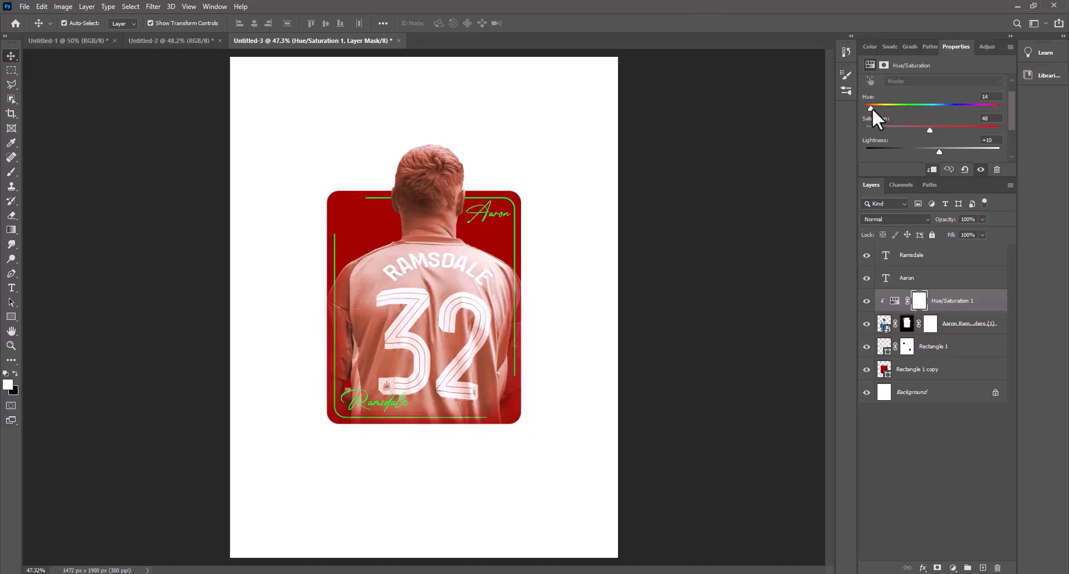
drag(869, 108, 867, 108)
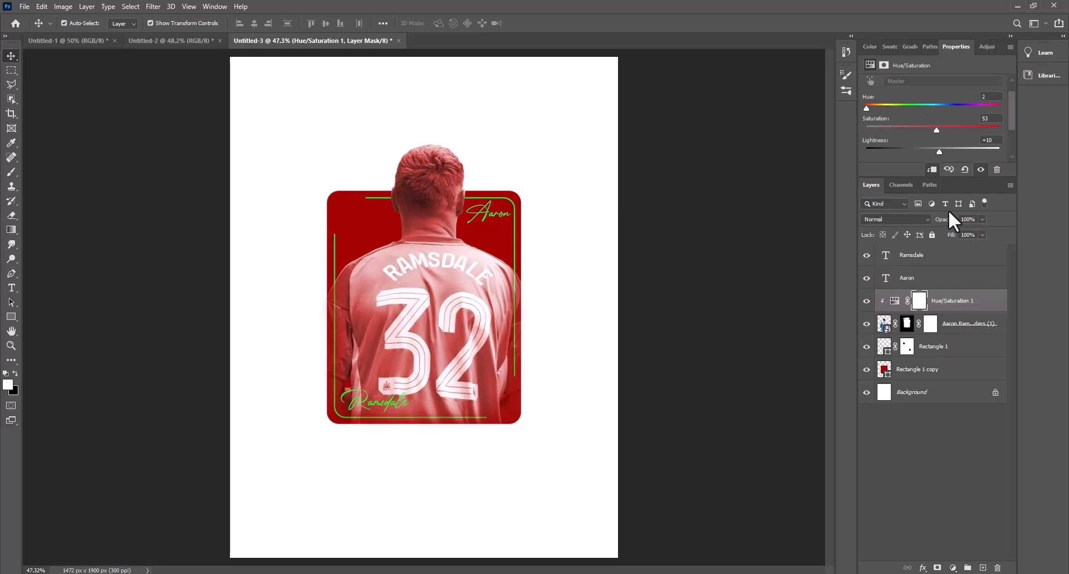
- Paint black on the Hue/Saturation mask over the player's head with the 250 px brush at 77% opacity
click(921, 305)
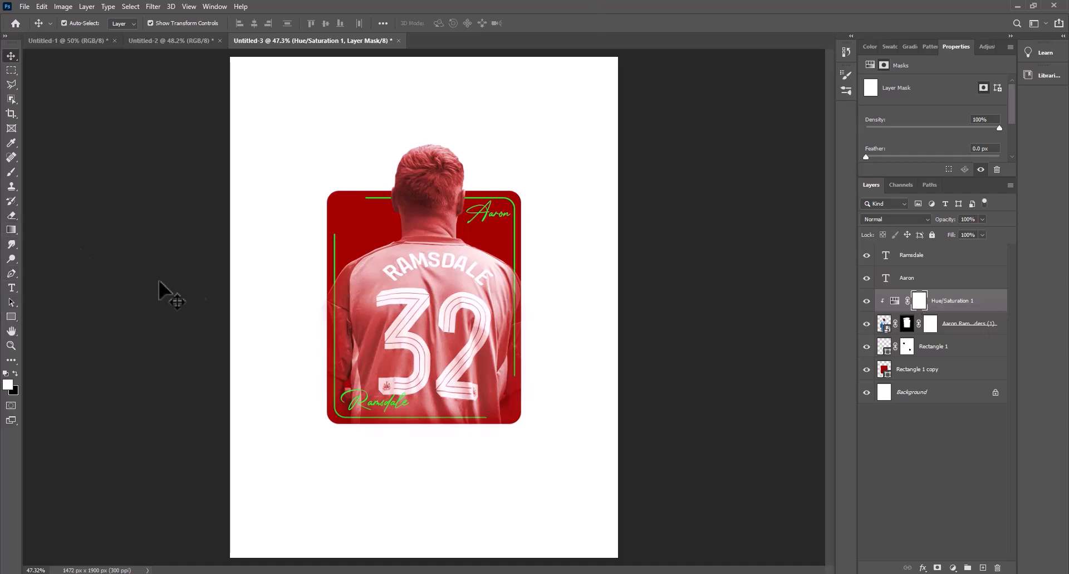
key(b)
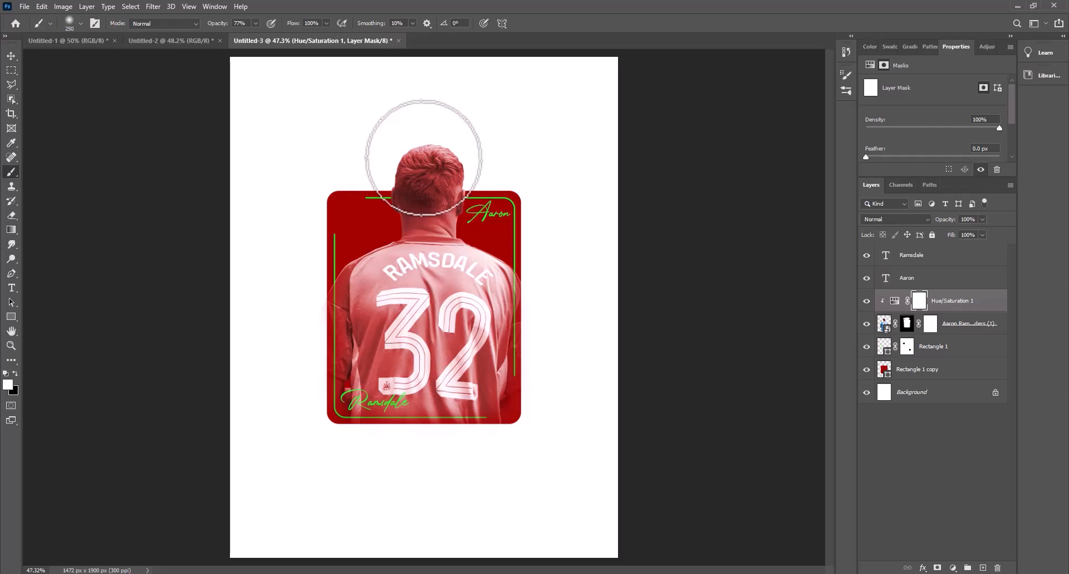
key(x)
mouse_move(408, 187)
mouse_down()
mouse_move(435, 183)
mouse_move(415, 192)
mouse_up()
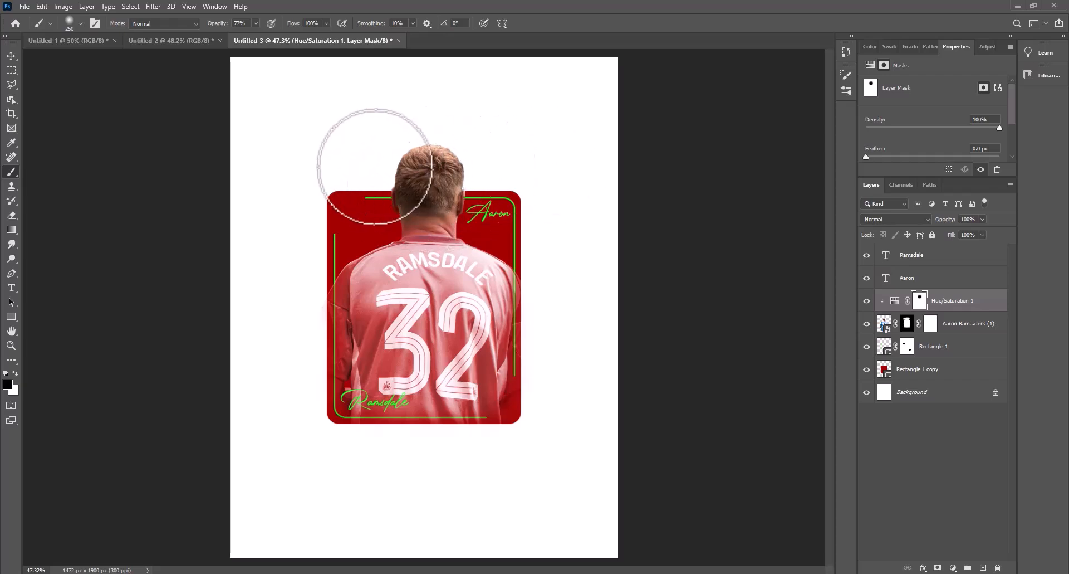
- Mask the red tint off the player's neck with a 150 px black brush at 100% opacity
key(ctrl+plus)
key(ctrl+plus)
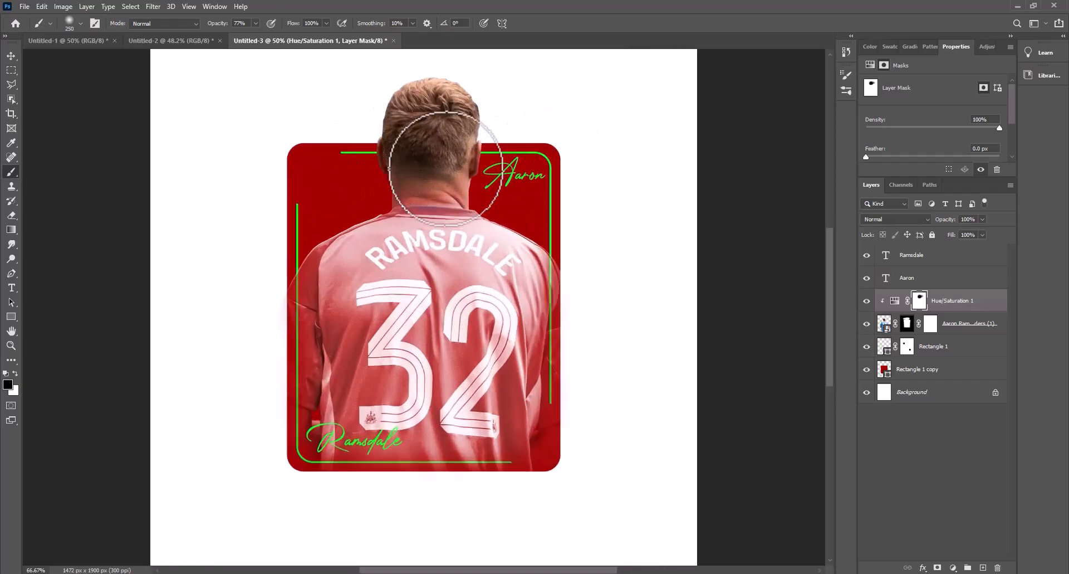
key(ctrl+plus)
key(ctrl+plus)
scroll(452, 146, up, 10)
key(bracketleft)
key(bracketleft)
key(bracketleft)
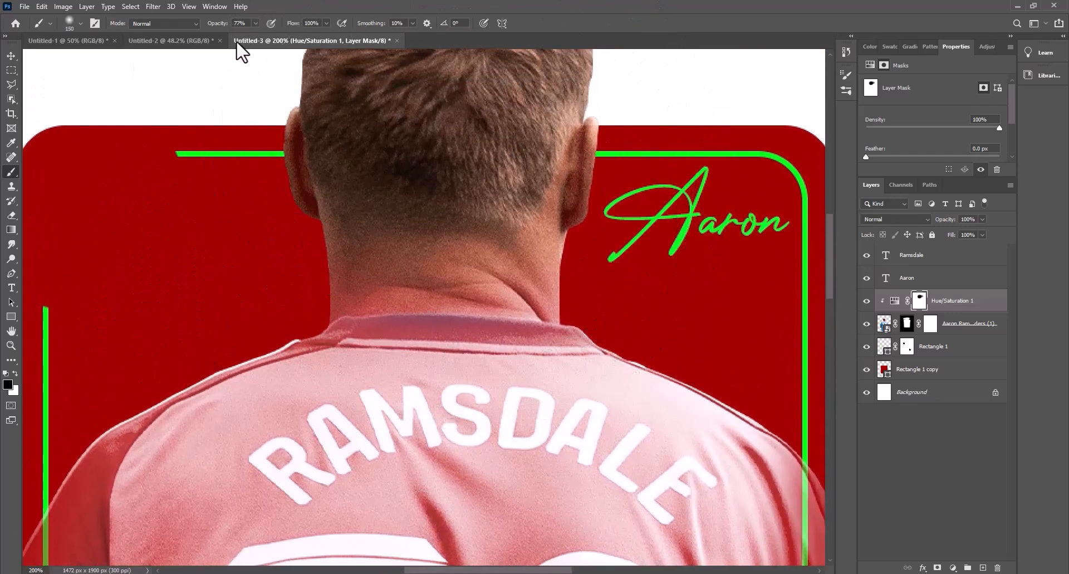
mouse_move(256, 24)
mouse_down()
mouse_move(258, 38)
mouse_move(354, 58)
mouse_up()
scroll(475, 132, up, 2)
scroll(475, 132, up, 3)
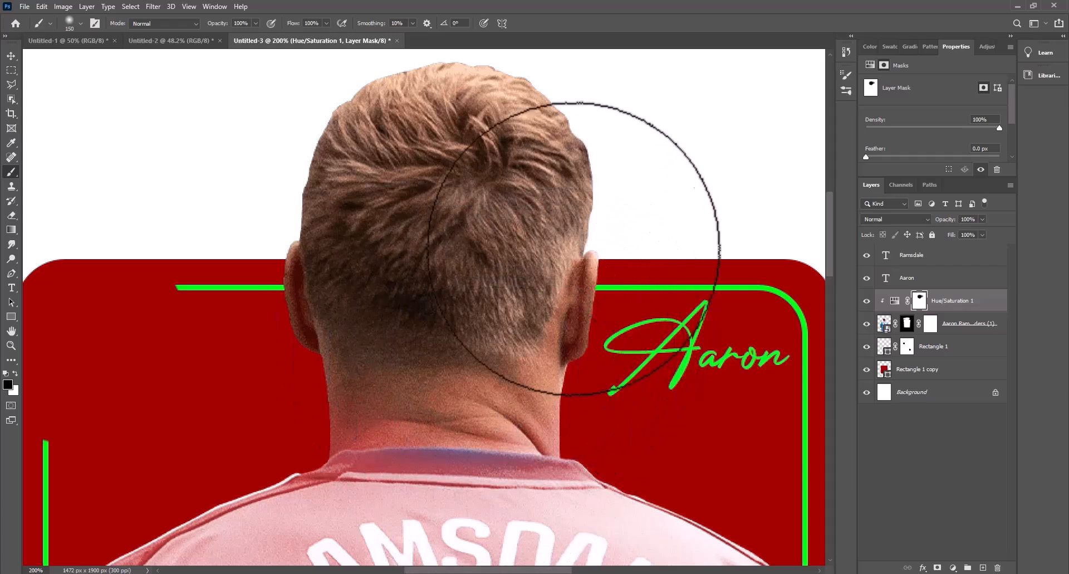
scroll(335, 312, down, 2)
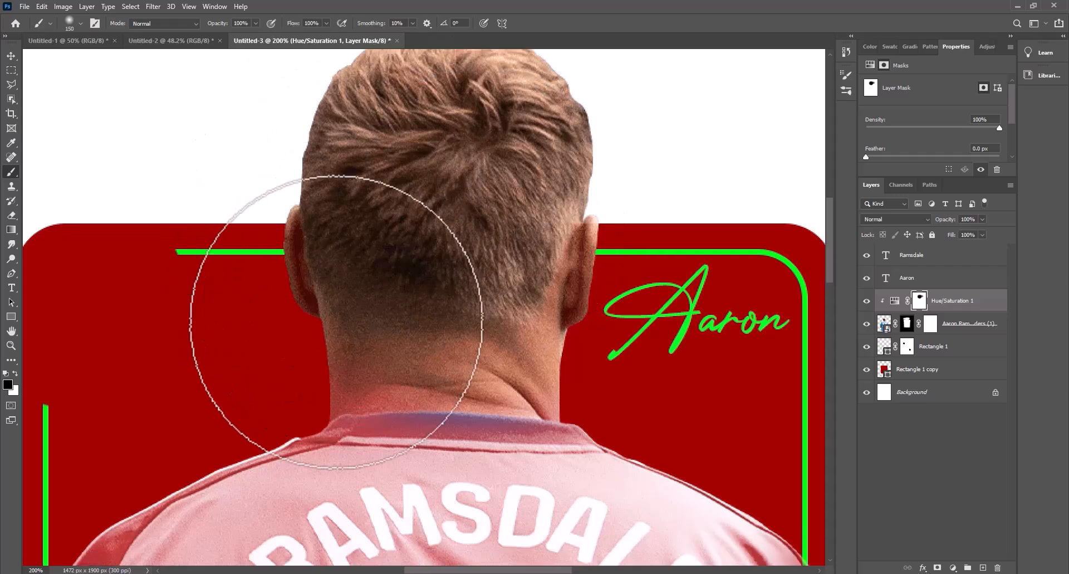
mouse_move(375, 343)
mouse_down()
mouse_move(465, 310)
mouse_move(512, 311)
mouse_move(553, 346)
mouse_move(438, 337)
mouse_move(425, 363)
mouse_move(353, 359)
mouse_move(525, 385)
mouse_move(332, 308)
mouse_up()
- Restore the red tint on the shirt collar by painting the mask white with a 30 px brush, and undo the last stray stroke
key(x)
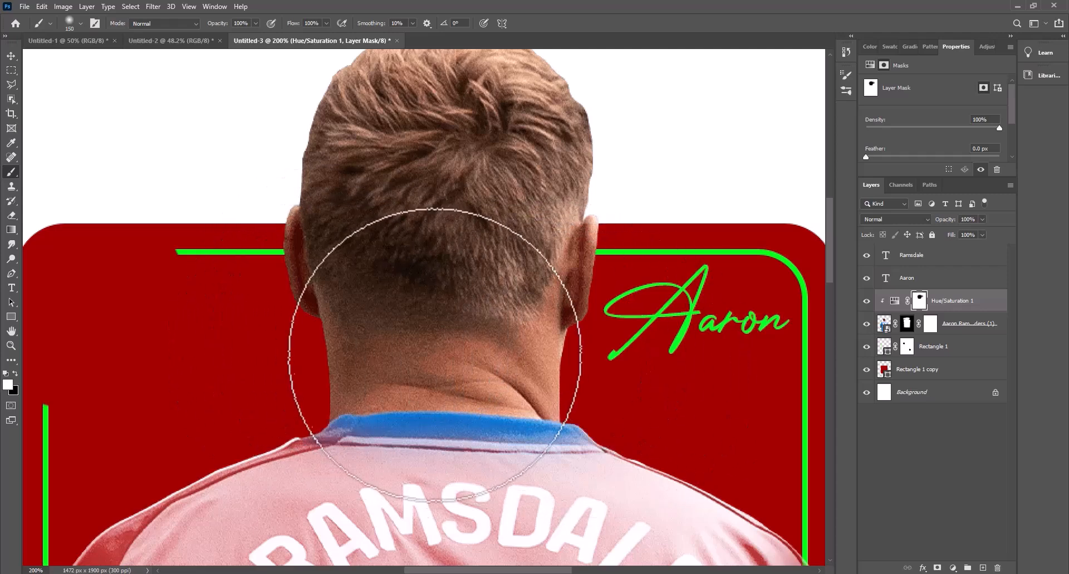
key(bracketleft)
key(bracketleft)
key(bracketleft)
key(bracketleft)
key(bracketleft)
key(bracketleft)
key(bracketleft)
key(bracketleft)
key(bracketleft)
key(bracketleft)
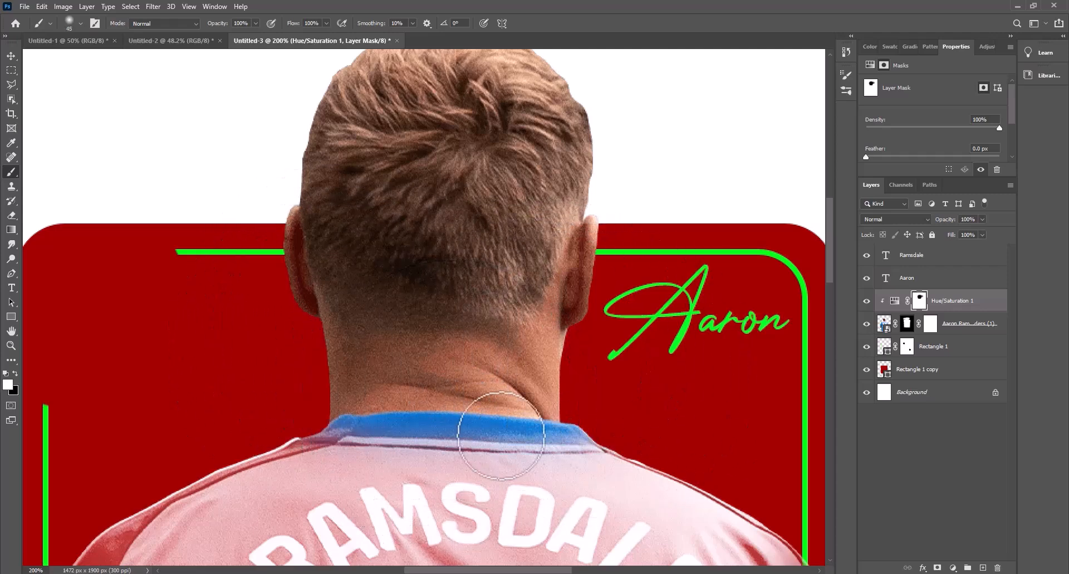
key(bracketleft)
mouse_move(585, 442)
mouse_down()
mouse_move(449, 443)
mouse_move(446, 455)
mouse_move(368, 443)
mouse_move(403, 457)
mouse_move(328, 446)
mouse_move(381, 424)
mouse_move(600, 430)
mouse_move(589, 439)
mouse_move(629, 456)
mouse_move(579, 462)
mouse_move(431, 435)
mouse_move(523, 440)
mouse_move(422, 430)
mouse_move(497, 439)
mouse_move(507, 430)
mouse_move(413, 426)
mouse_move(308, 438)
mouse_move(287, 457)
mouse_move(294, 469)
mouse_move(453, 477)
mouse_move(356, 473)
mouse_move(522, 452)
mouse_move(391, 450)
mouse_move(365, 425)
mouse_move(506, 429)
mouse_move(448, 437)
mouse_move(509, 432)
mouse_move(561, 450)
mouse_move(666, 445)
mouse_up()
key(ctrl+z)
key(ctrl+minus)
key(ctrl+minus)
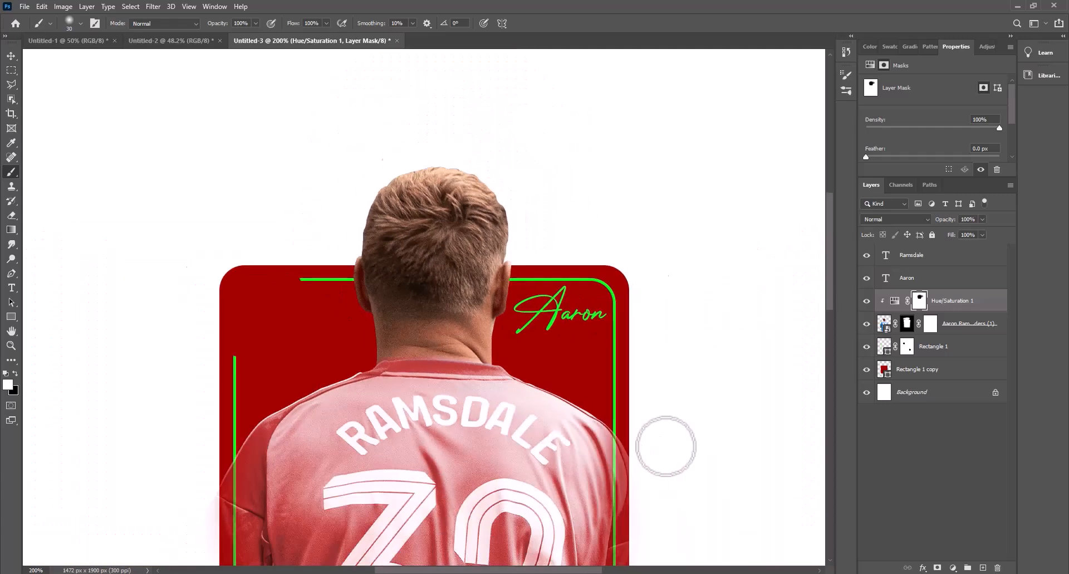
scroll(454, 270, down, 5)
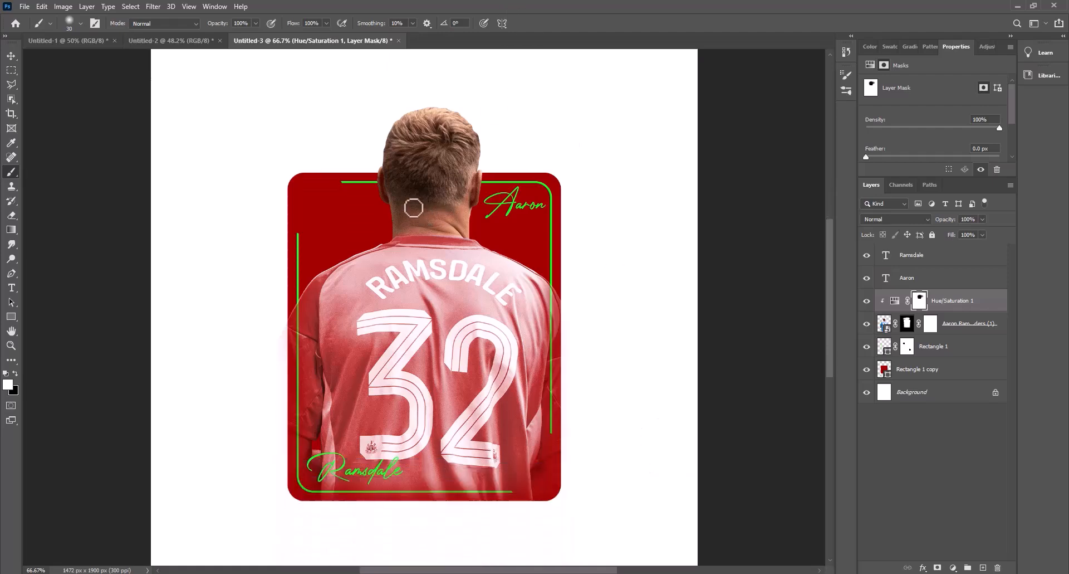
- Add the number 32 in white TacticSans-BlkIt and fit it into the card's upper-left corner at about 89 by 94 px
click(11, 56)
click(243, 178)
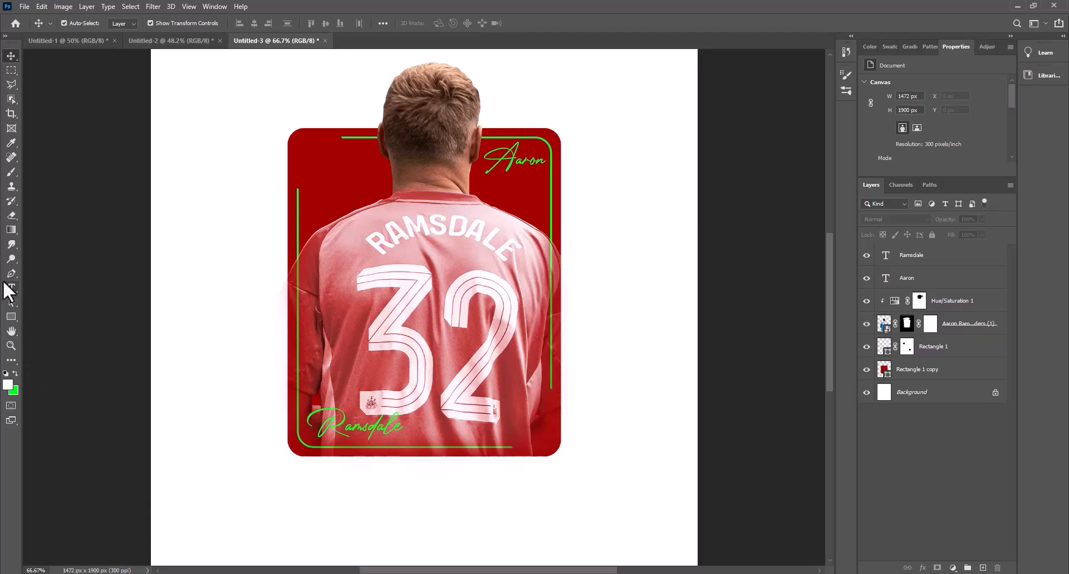
click(11, 288)
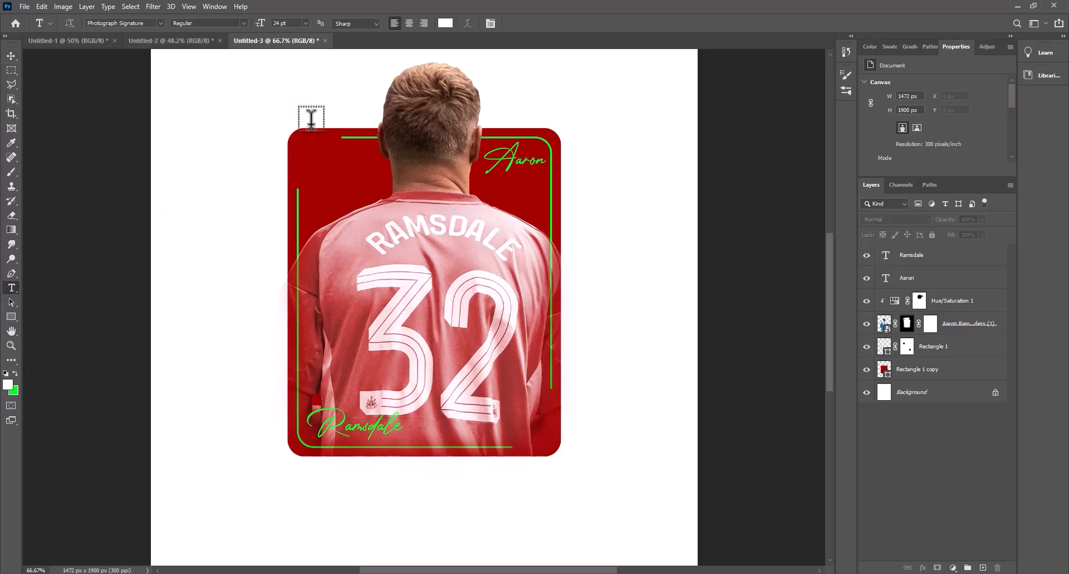
click(311, 157)
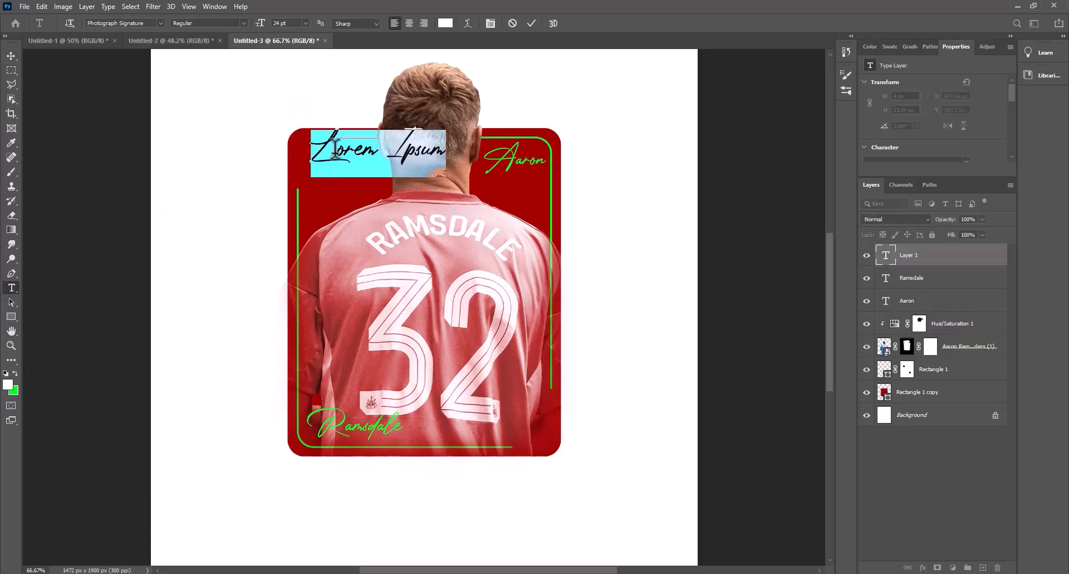
text(32)
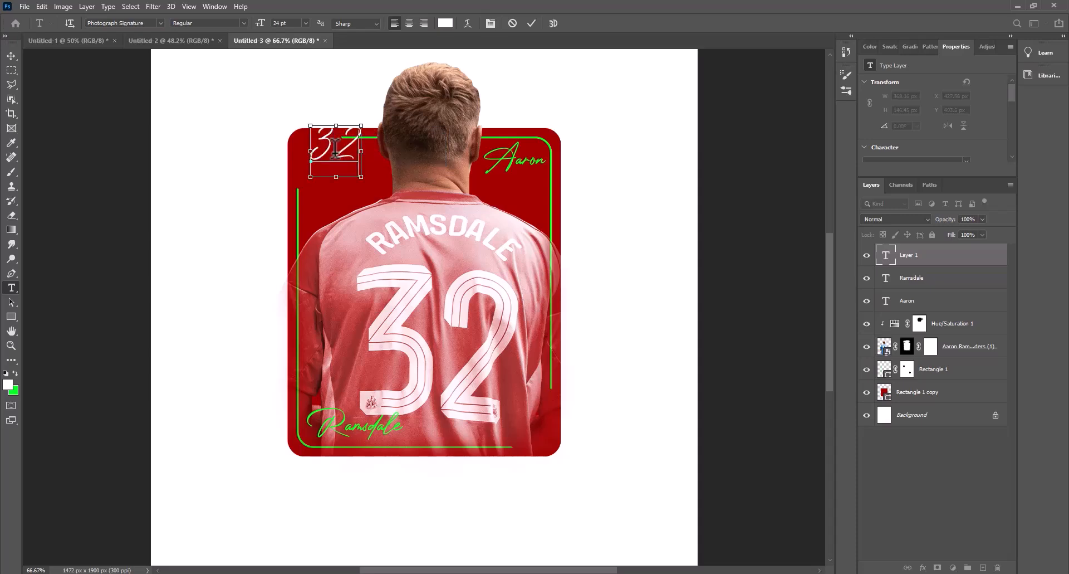
key(ctrl+a)
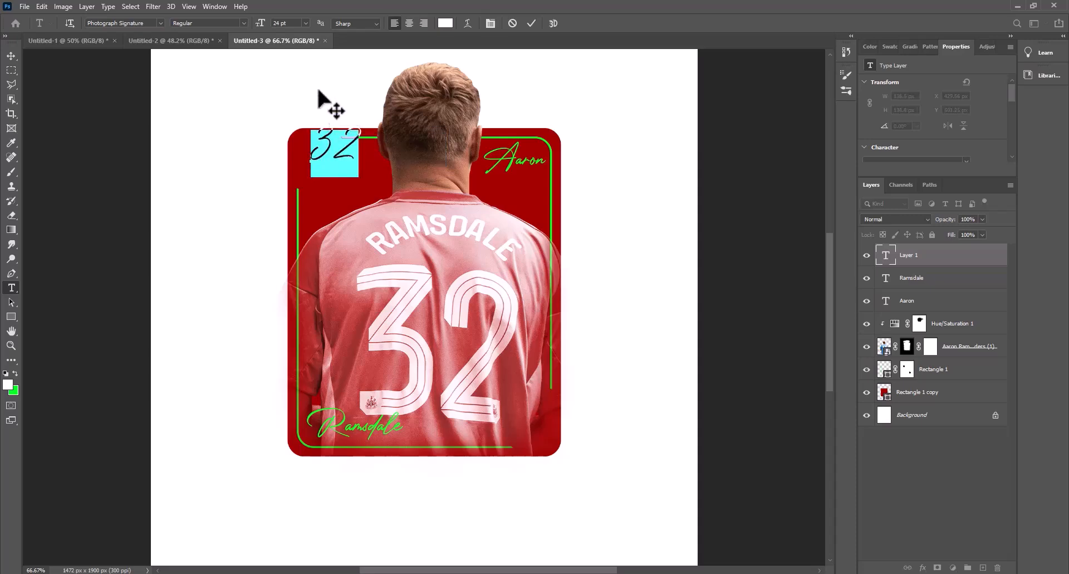
click(160, 23)
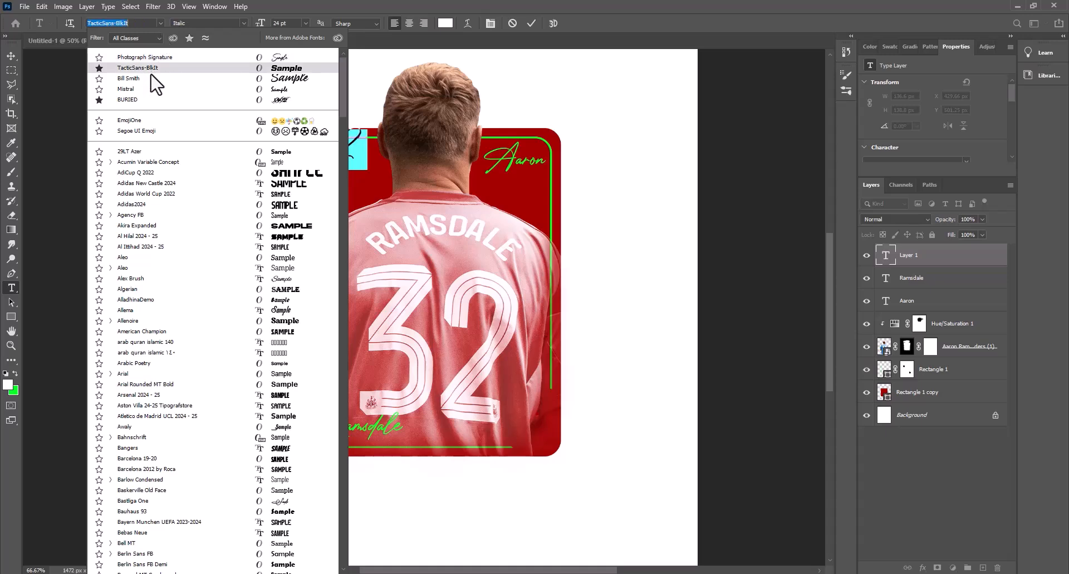
key(Return)
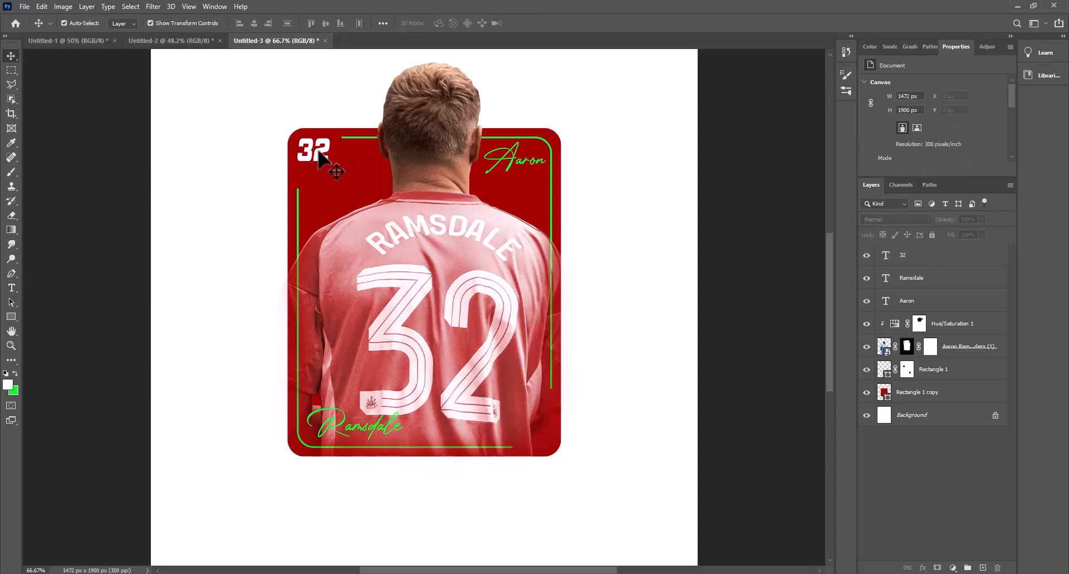
- Duplicate the small number 32 into the card's lower-right corner
click(320, 152)
drag(320, 154, 543, 446)
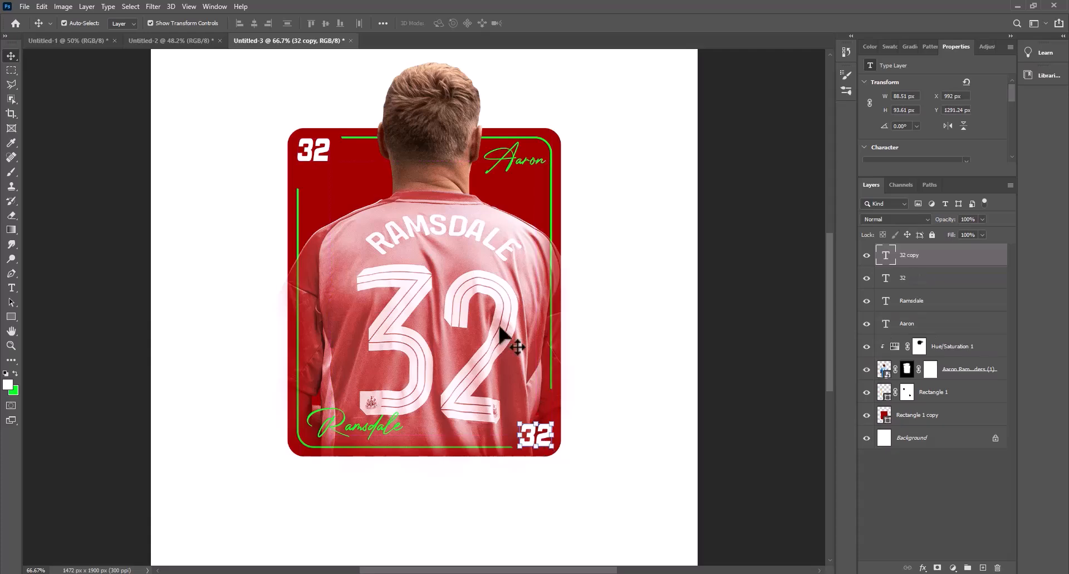
- Recolor the small 32 in the card's upper-left corner bright green (41ff00)
click(321, 158)
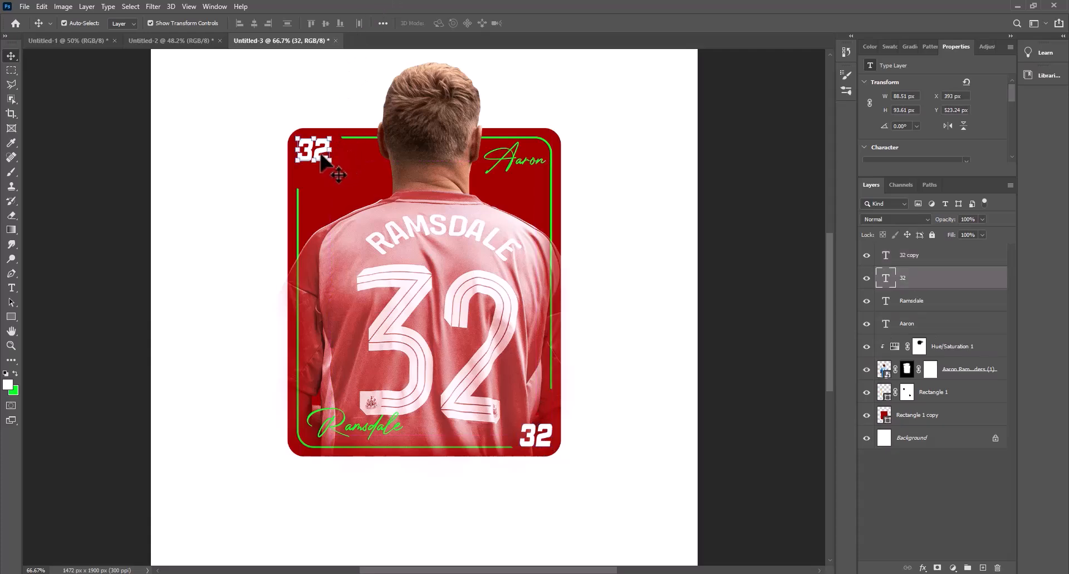
double_click(886, 279)
click(448, 23)
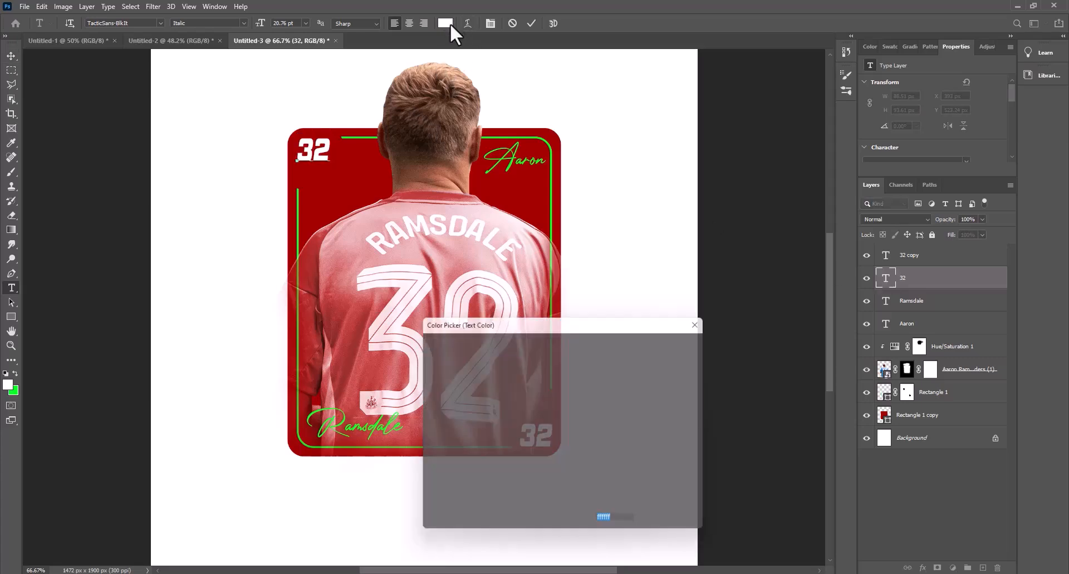
click(351, 416)
drag(534, 413, 569, 334)
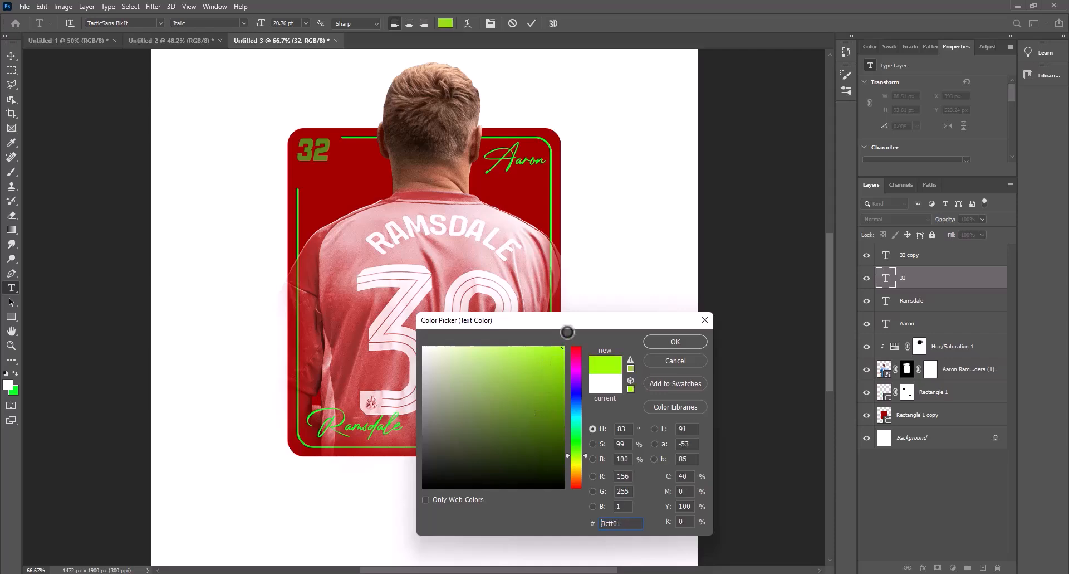
click(299, 189)
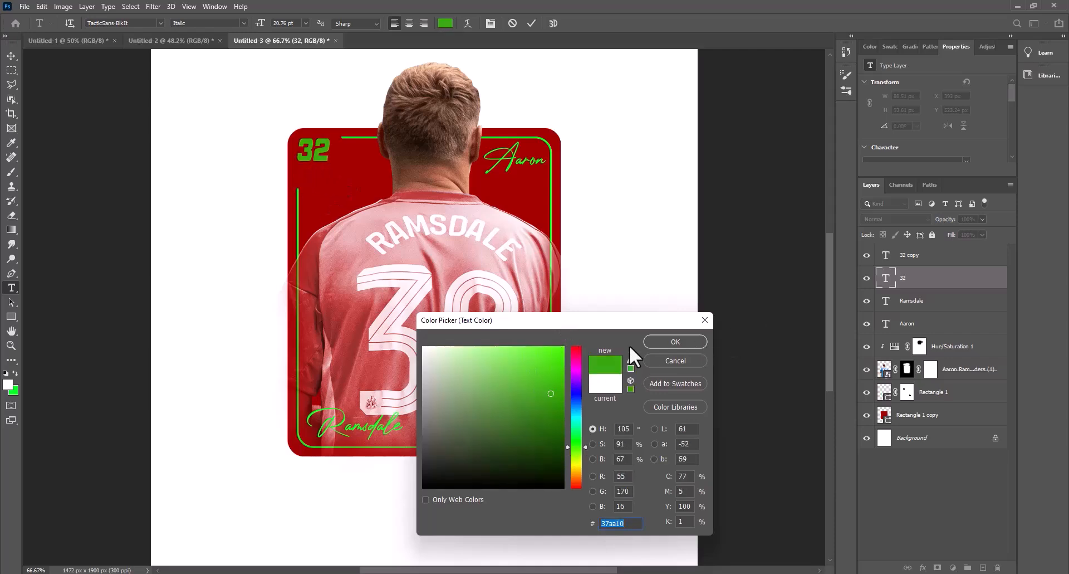
drag(559, 353, 568, 342)
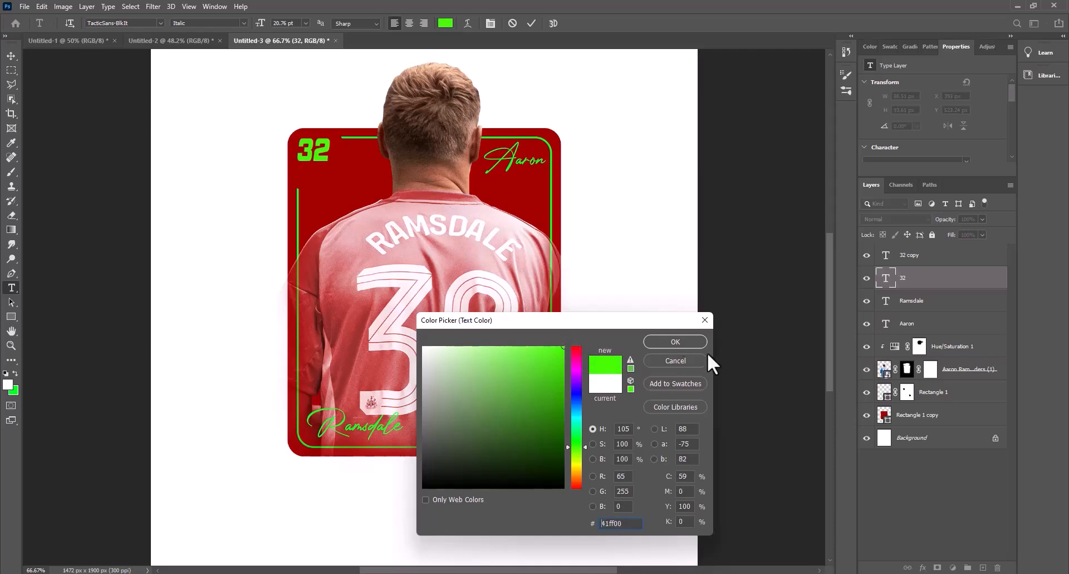
click(674, 342)
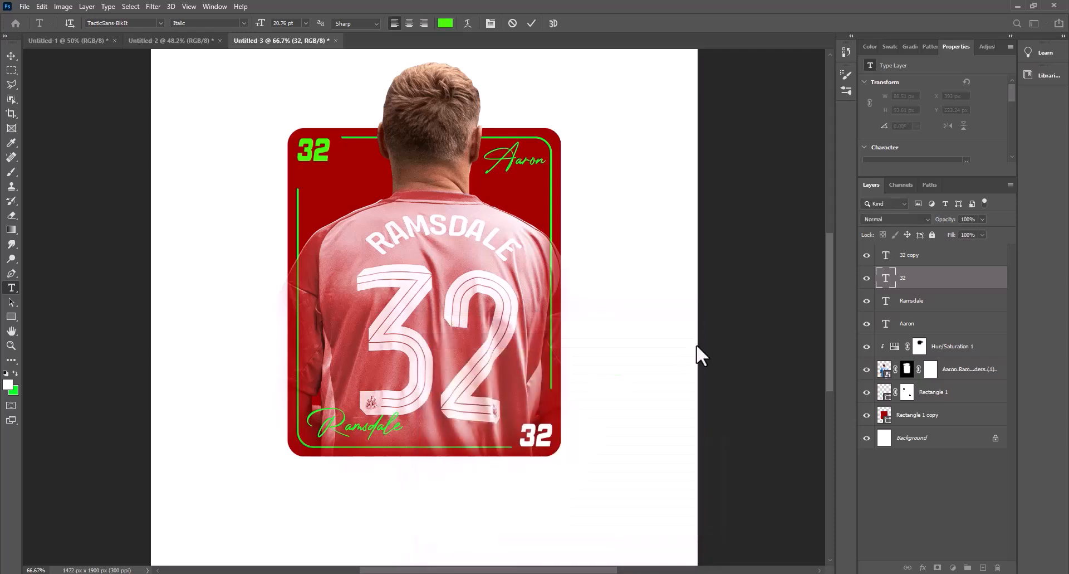
click(532, 24)
key(v)
- Replace the white 32 in the card's lower-right corner with a duplicate of the green upper-left 32
click(543, 437)
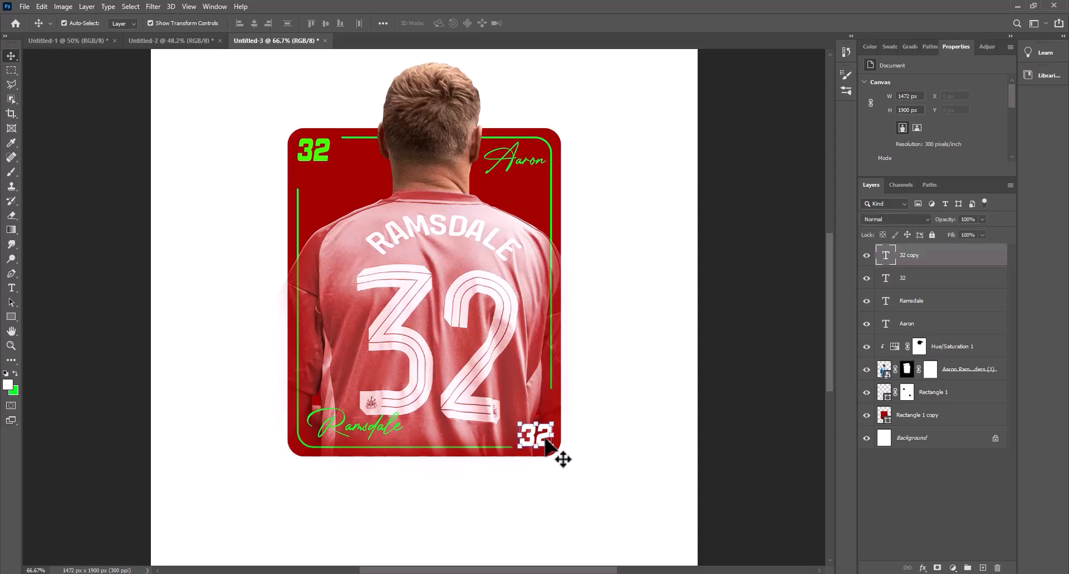
key(Delete)
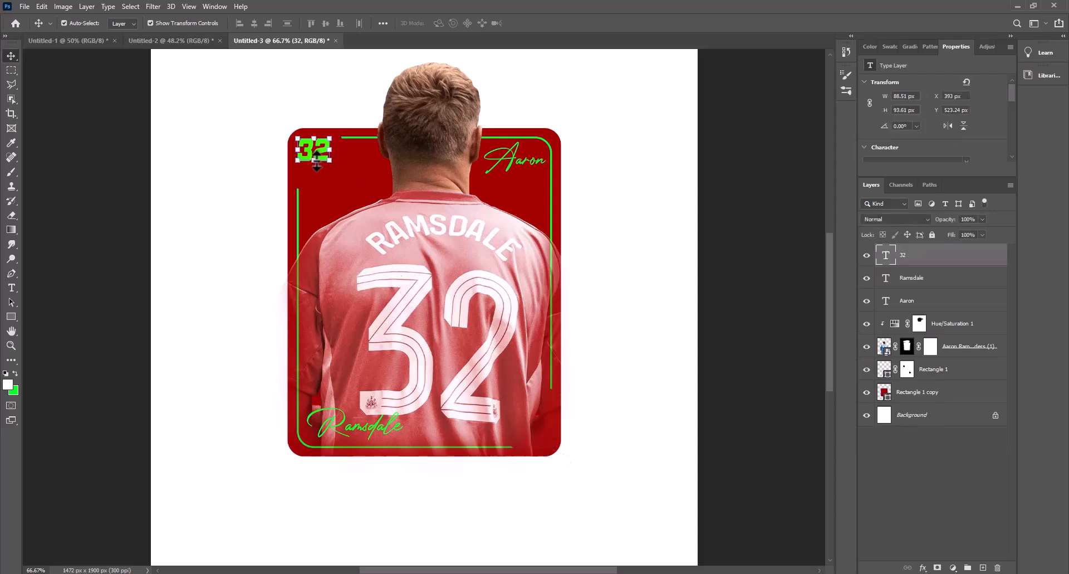
drag(321, 153, 538, 443)
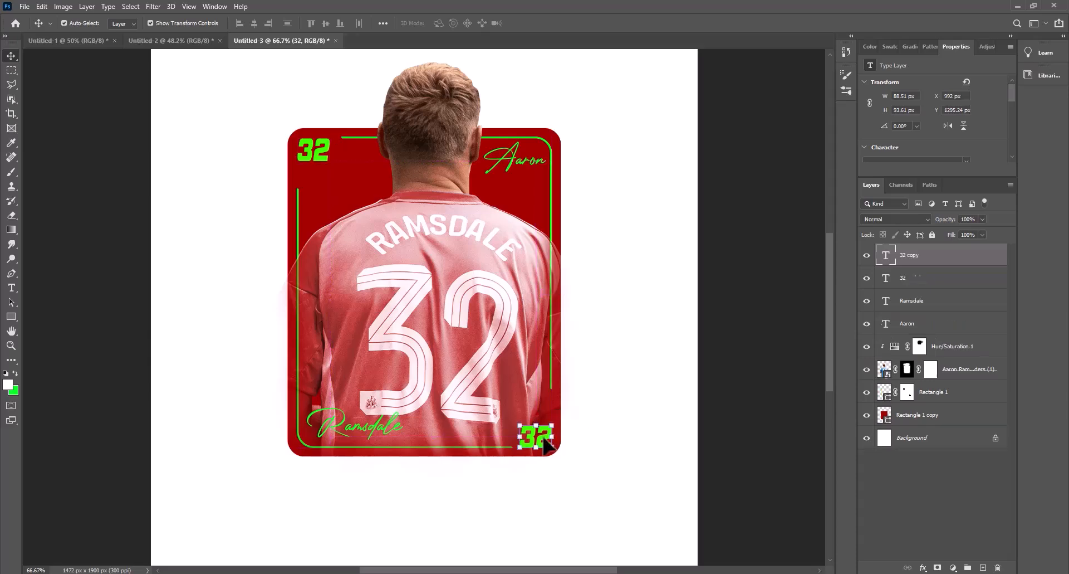
click(743, 320)
- Extend the green outline's broken ends closer to both small 32s by editing the Rectangle 1 layer mask with a 200 px eraser
click(549, 215)
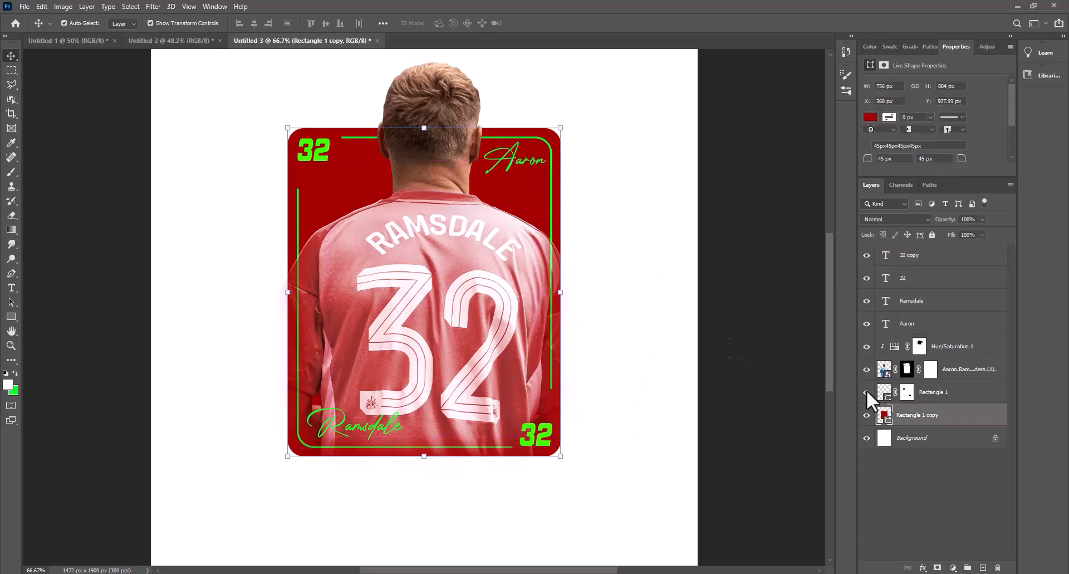
click(927, 401)
click(867, 392)
click(867, 392)
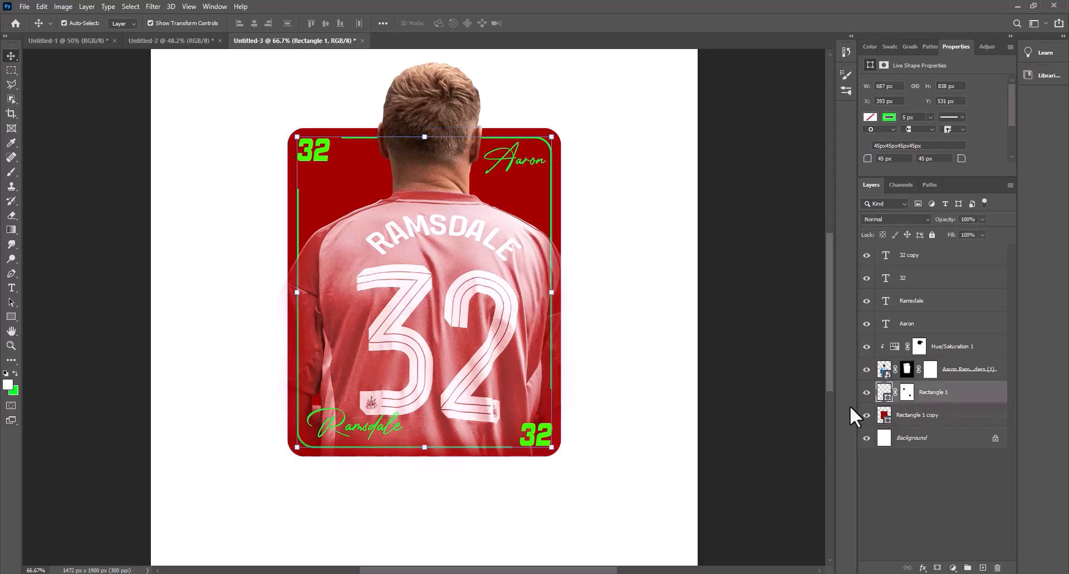
click(906, 393)
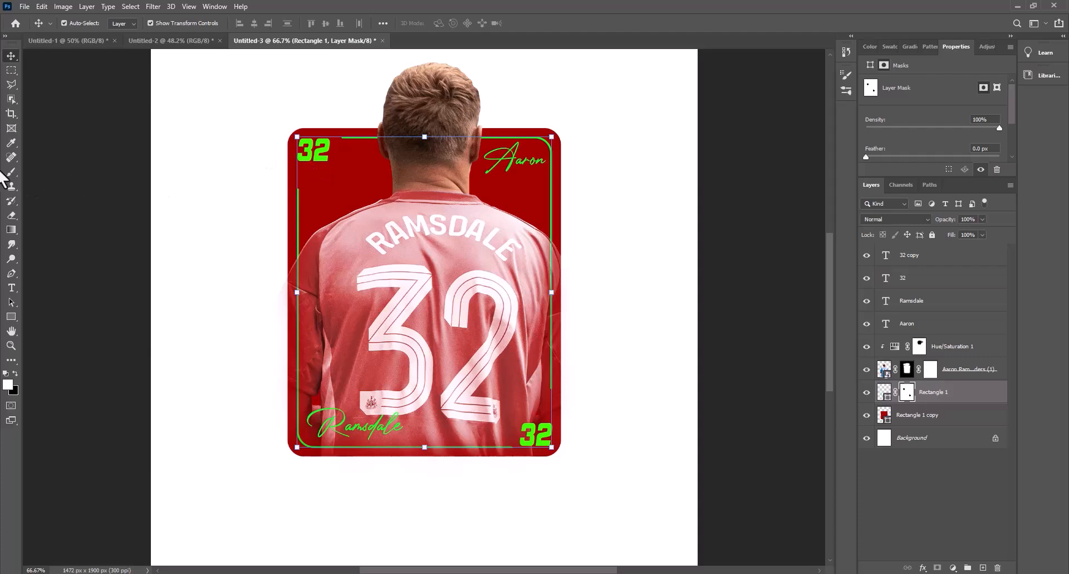
click(12, 215)
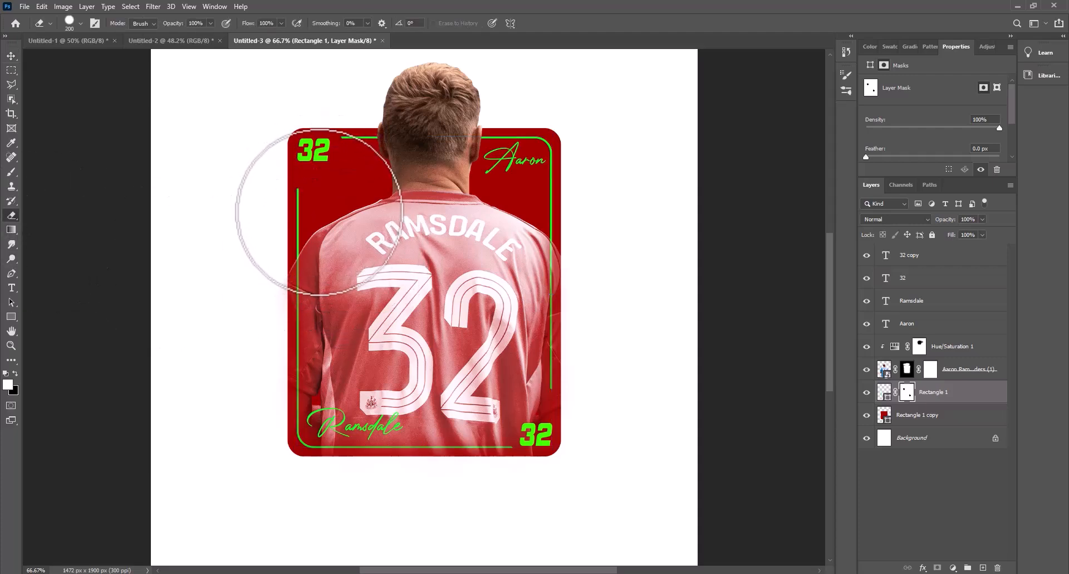
mouse_move(305, 199)
mouse_down()
mouse_move(298, 182)
mouse_move(299, 199)
mouse_up()
key(x)
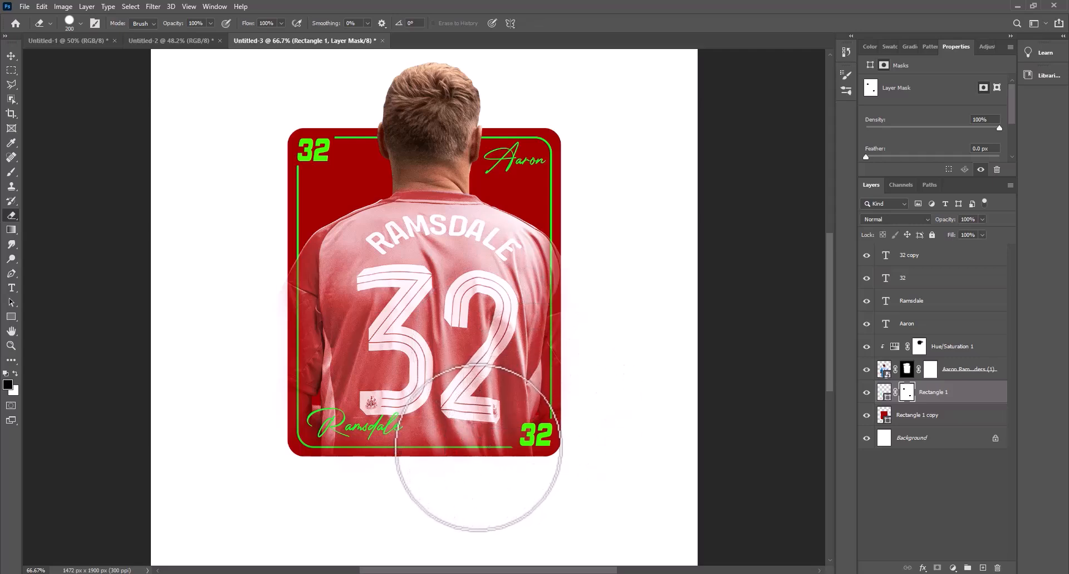
drag(478, 447, 370, 451)
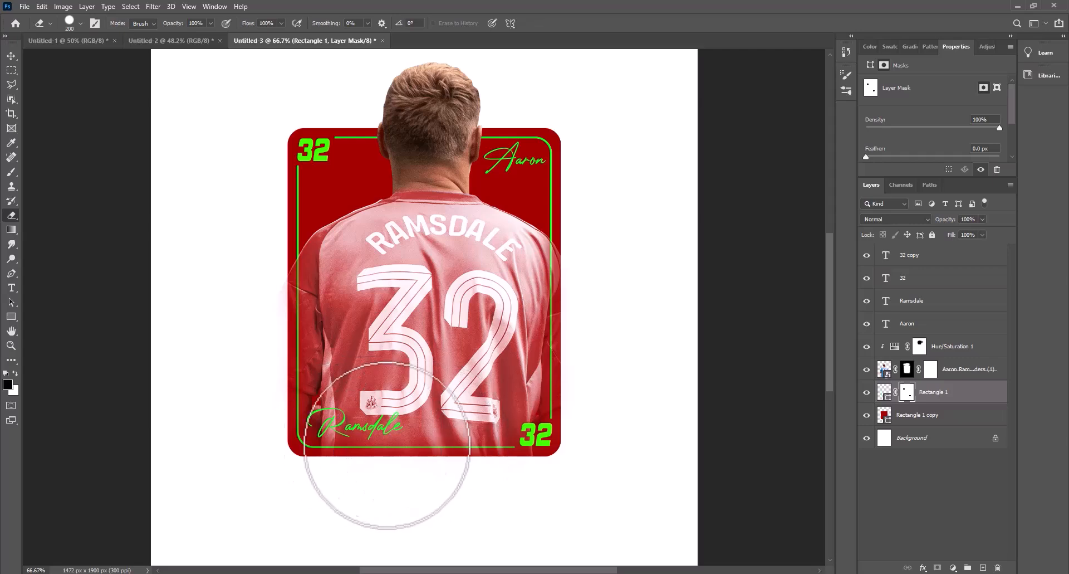
click(12, 55)
mouse_move(246, 89)
mouse_down()
mouse_move(494, 346)
mouse_move(518, 391)
mouse_up()
click(780, 281)
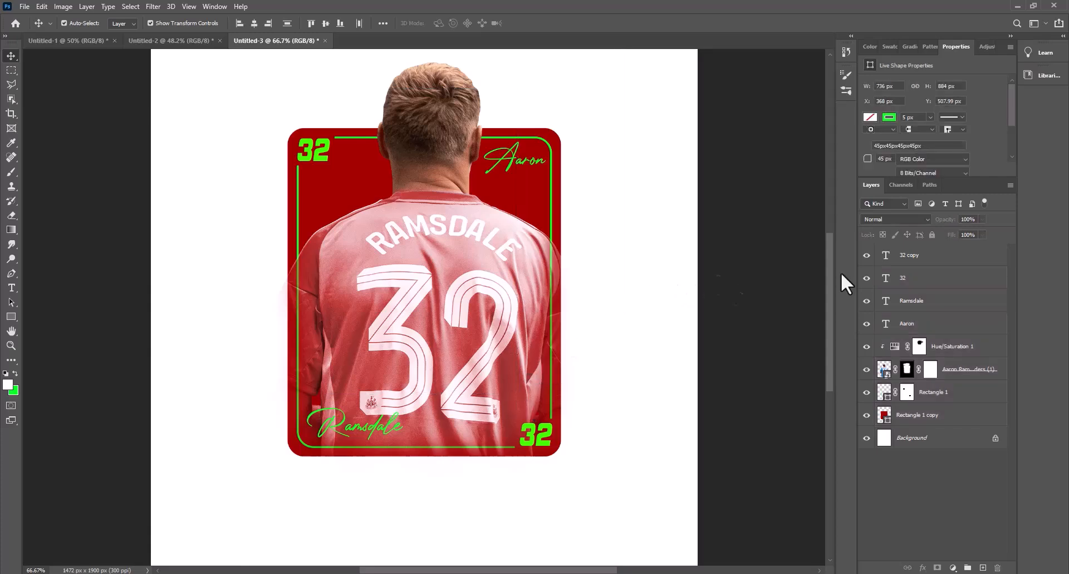
- Merge all the card layers above the white background into a single layer
click(942, 255)
shift+click(935, 417)
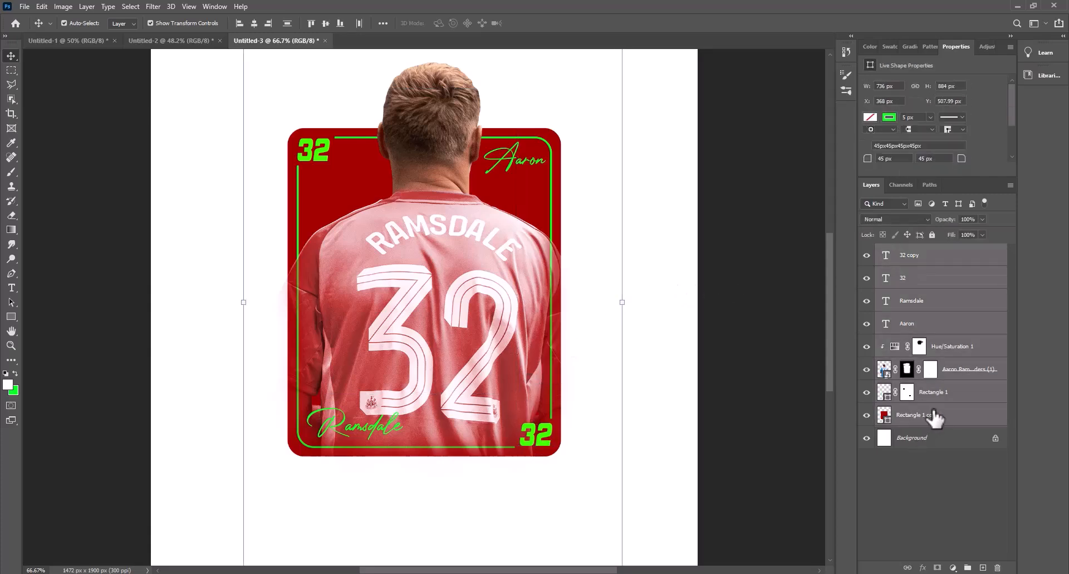
click(929, 257)
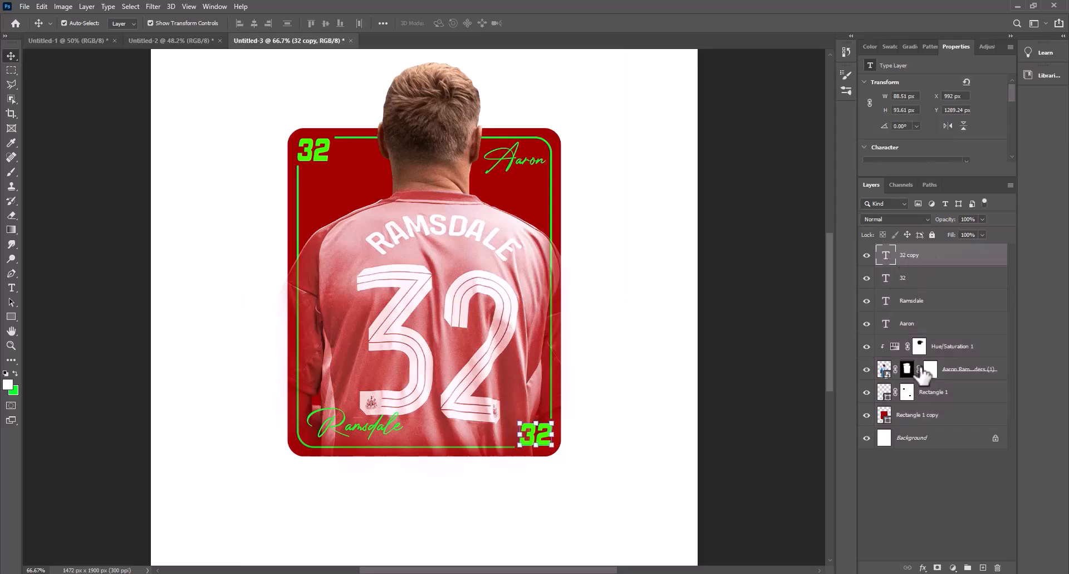
shift+click(915, 419)
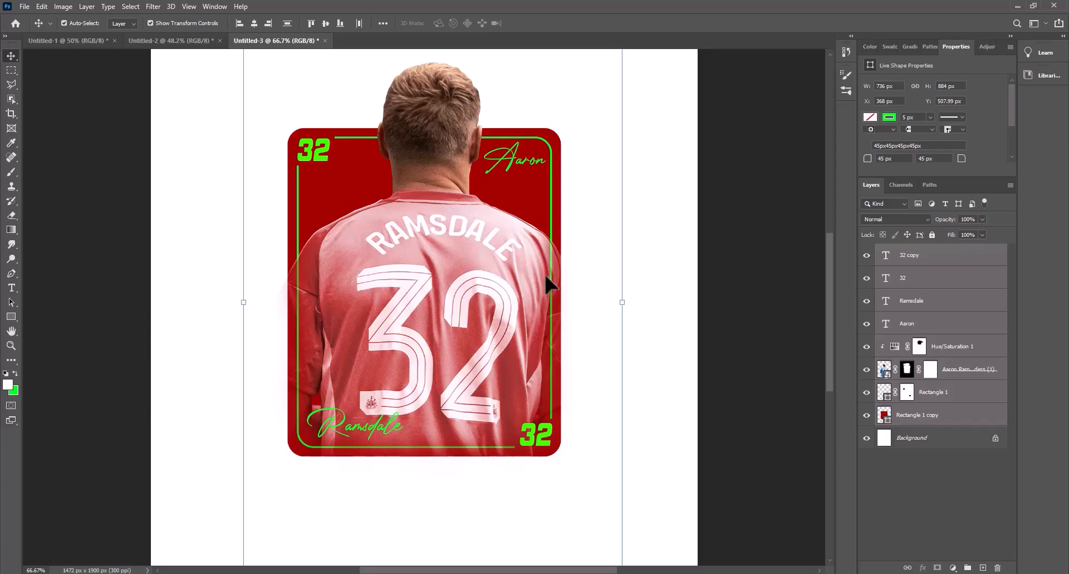
key(ctrl)
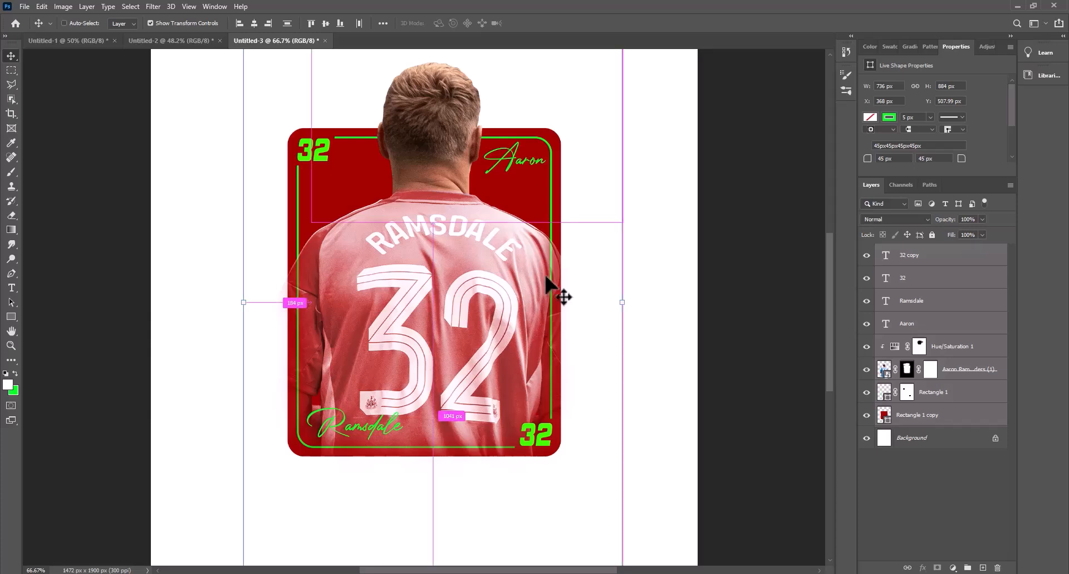
key(ctrl+alt+shift+e)
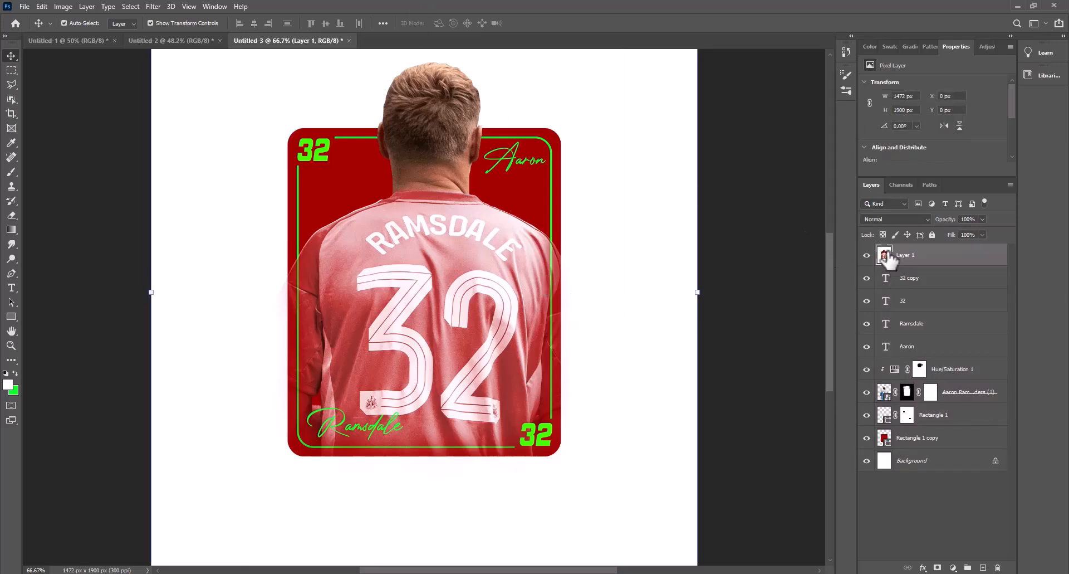
key(ctrl+z)
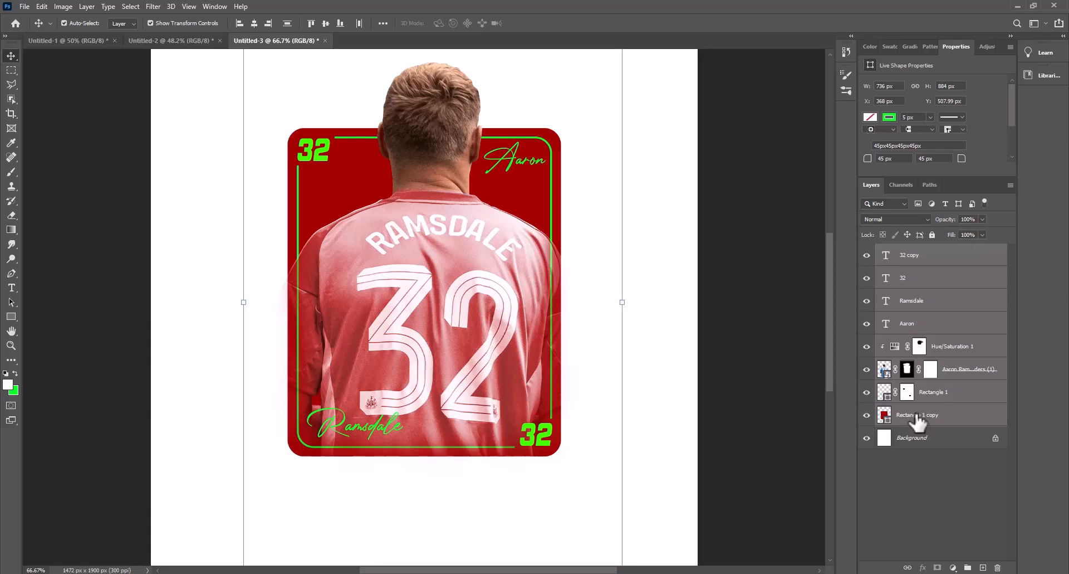
key(ctrl+e)
click(706, 229)
- Duplicate the merged card to the canvas's upper-right corner, transform the copy and send it behind the original card
scroll(581, 247, up, 6)
scroll(396, 255, down, 5)
scroll(429, 288, up, 7)
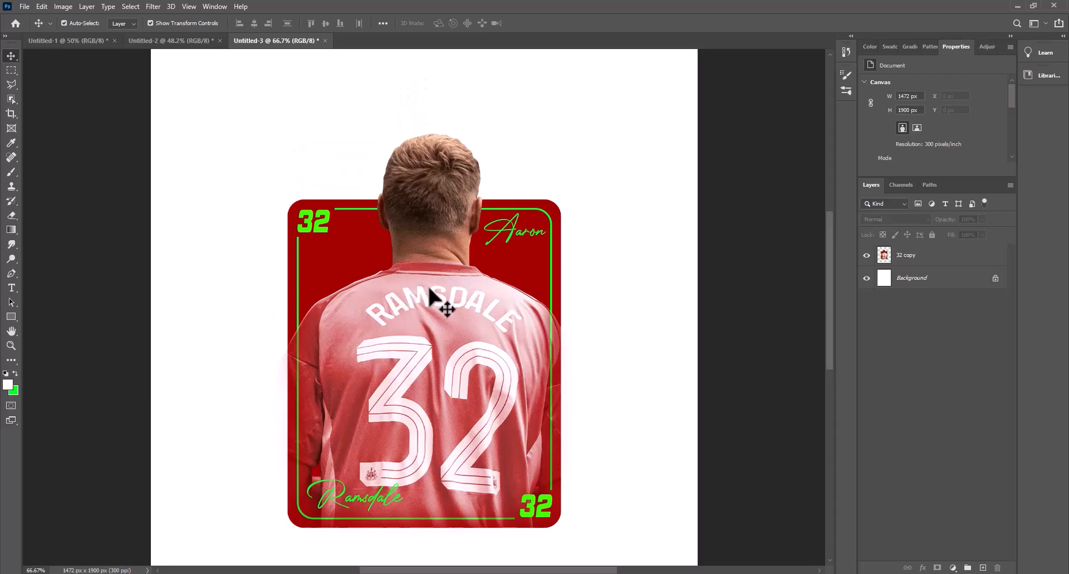
click(433, 294)
drag(433, 293, 605, 171)
scroll(568, 248, up, 5)
scroll(549, 251, down, 2)
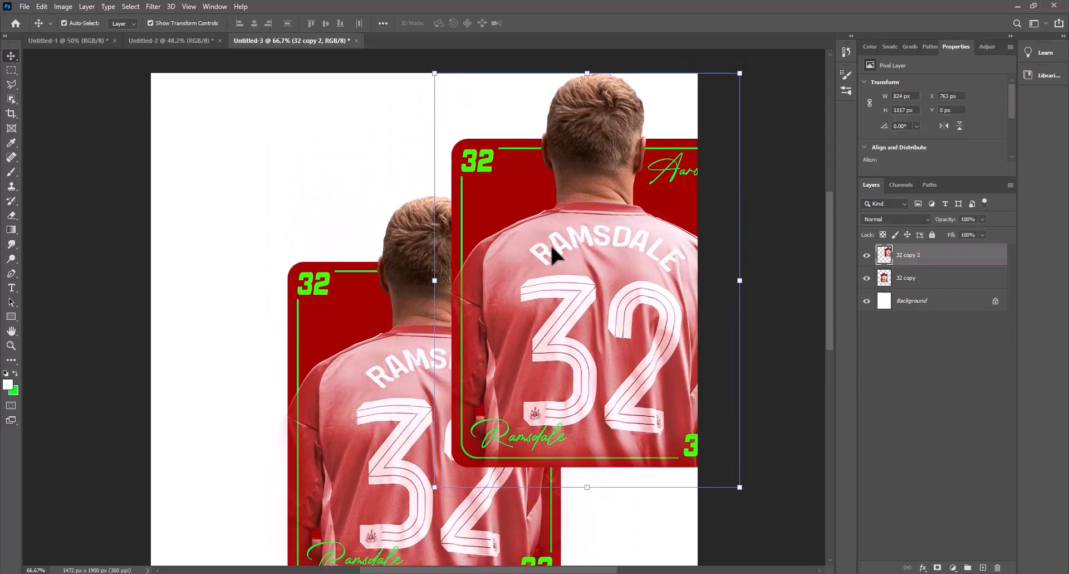
scroll(554, 253, down, 2)
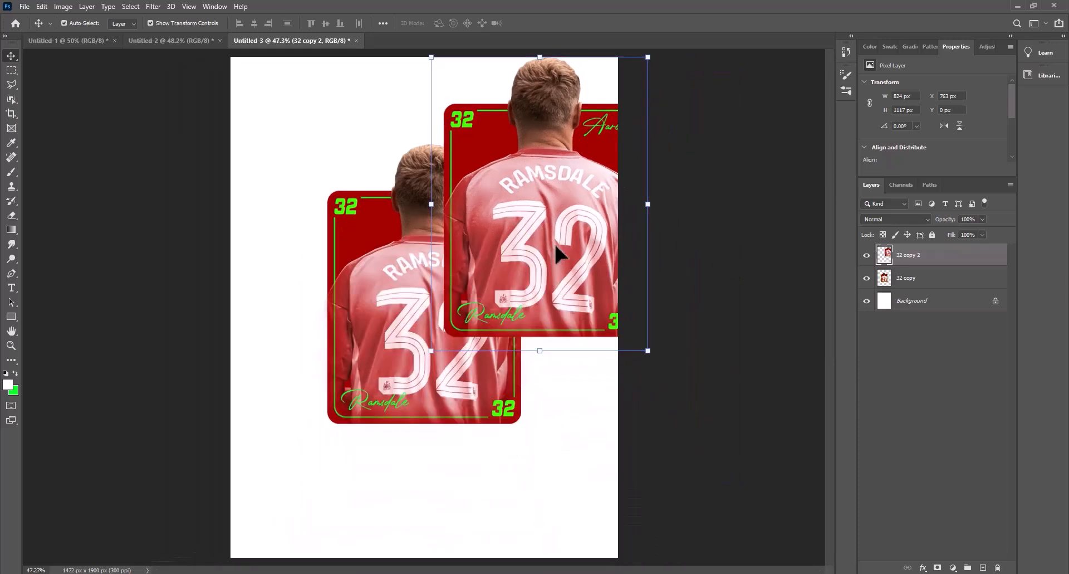
drag(670, 351, 693, 322)
drag(546, 268, 563, 190)
key(Return)
key(ctrl+bracketleft)
- Add more card copies around the original, scaling and rotating them to fill the canvas behind it
alt+drag(674, 196, 563, 341)
shift+click(358, 162)
key(Return)
click(508, 279)
key(ctrl+plus)
key(ctrl+j)
key(ctrl+t)
drag(205, 489, 86, 470)
key(Return)
- Scale the card copy in the canvas's lower-right area to about 140% and rotate it about 16°
key(alt+bracketleft)
key(ctrl+bracketright)
key(ctrl+t)
drag(768, 462, 709, 497)
scroll(593, 298, down, 1)
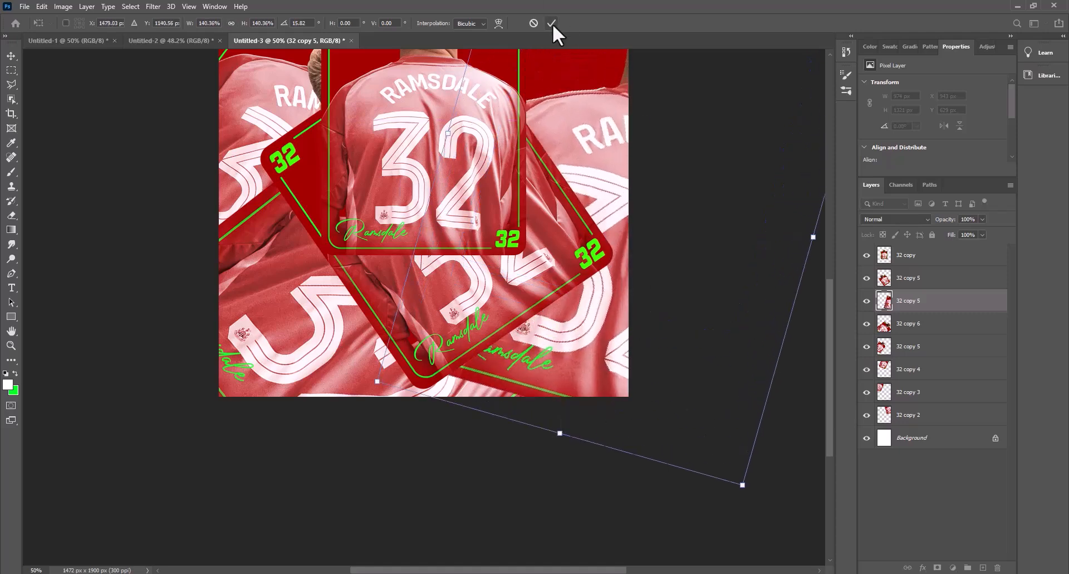
click(551, 23)
- Merge all the card copies beneath the original card into one layer, leaving the original card separate
click(906, 255)
click(867, 255)
click(867, 255)
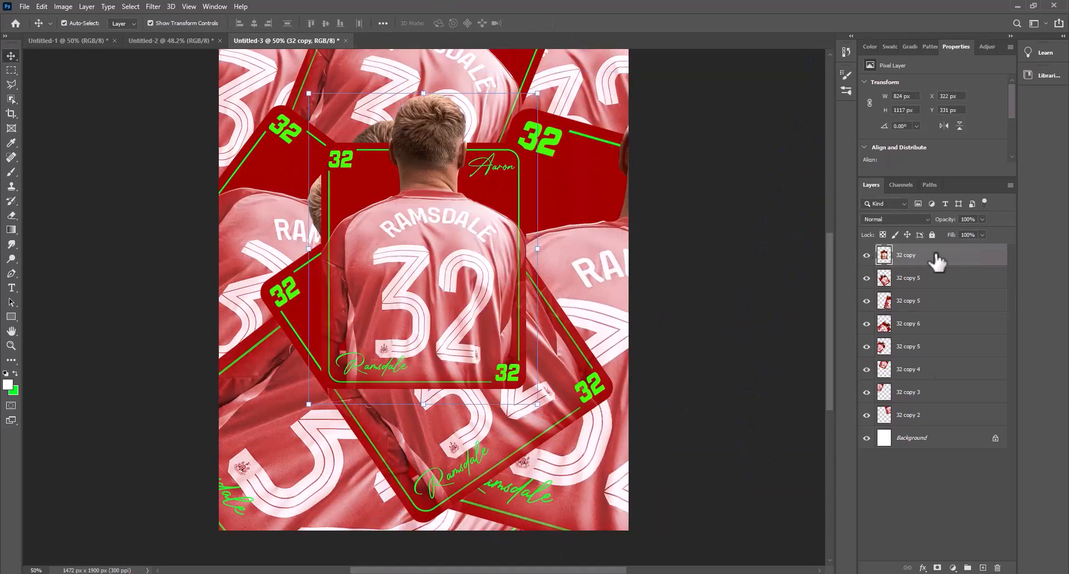
click(922, 281)
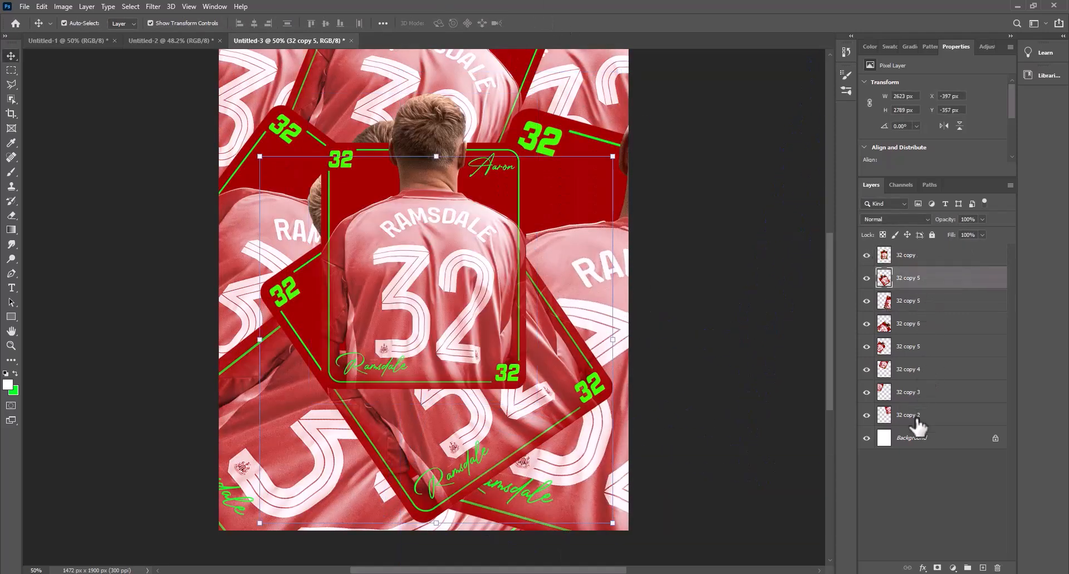
shift+click(917, 415)
key(ctrl+e)
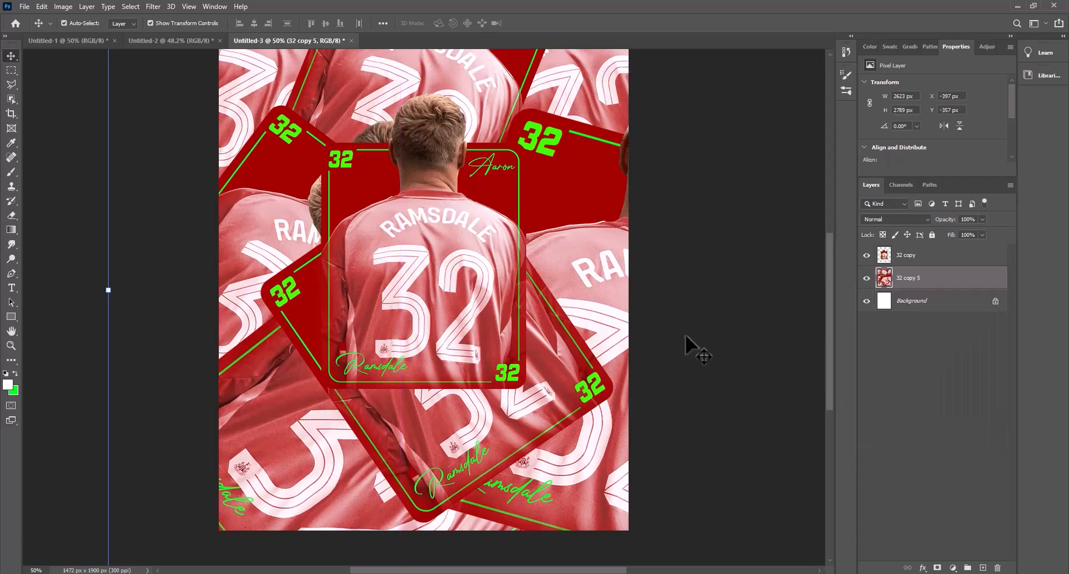
- Apply a Gaussian Blur with a radius of 8.0 pixels to the merged background cards
click(153, 7)
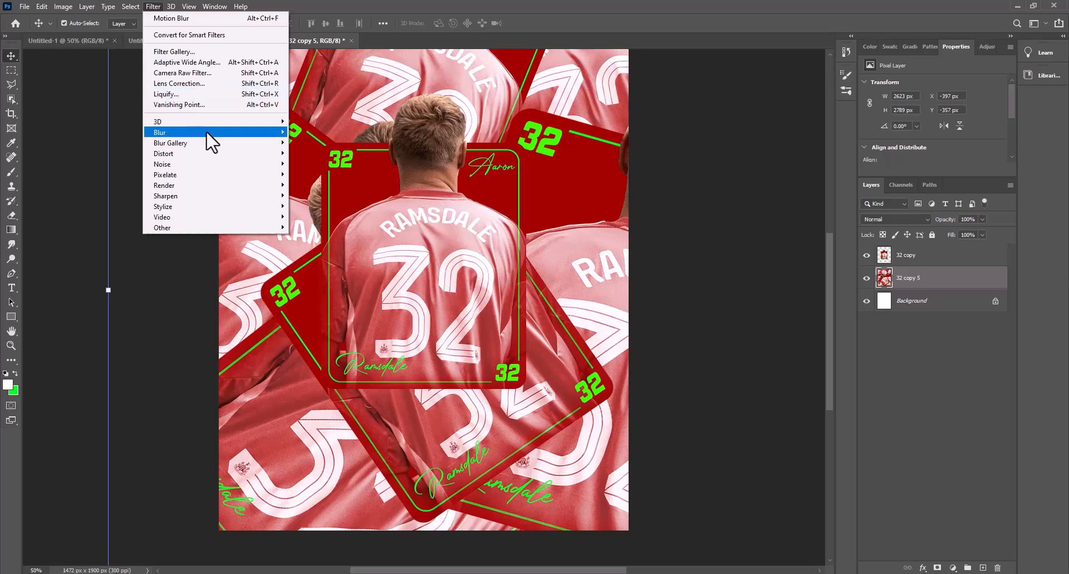
mouse_move(206, 131)
click(313, 173)
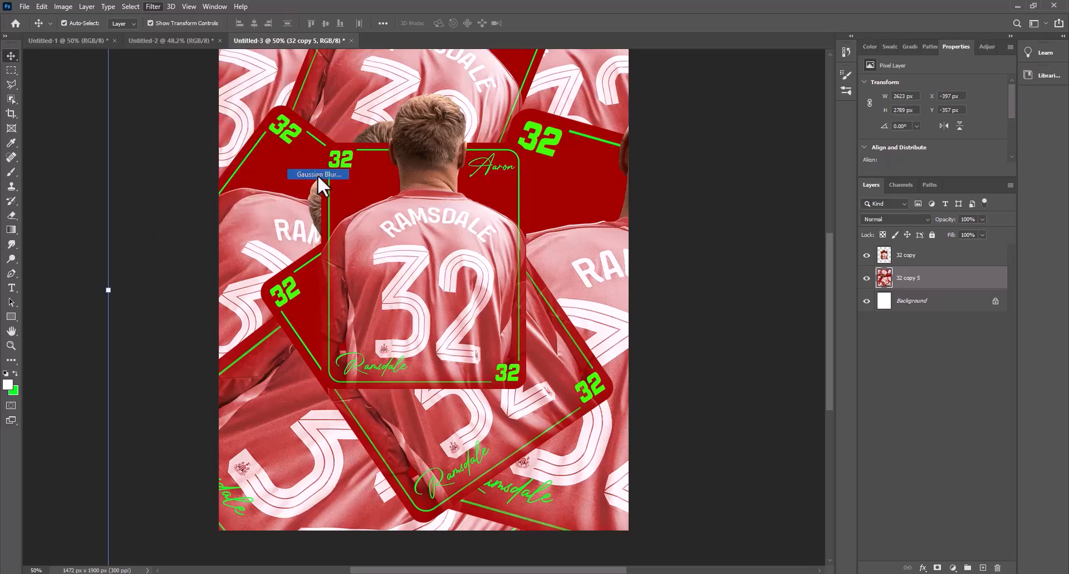
drag(492, 291, 488, 290)
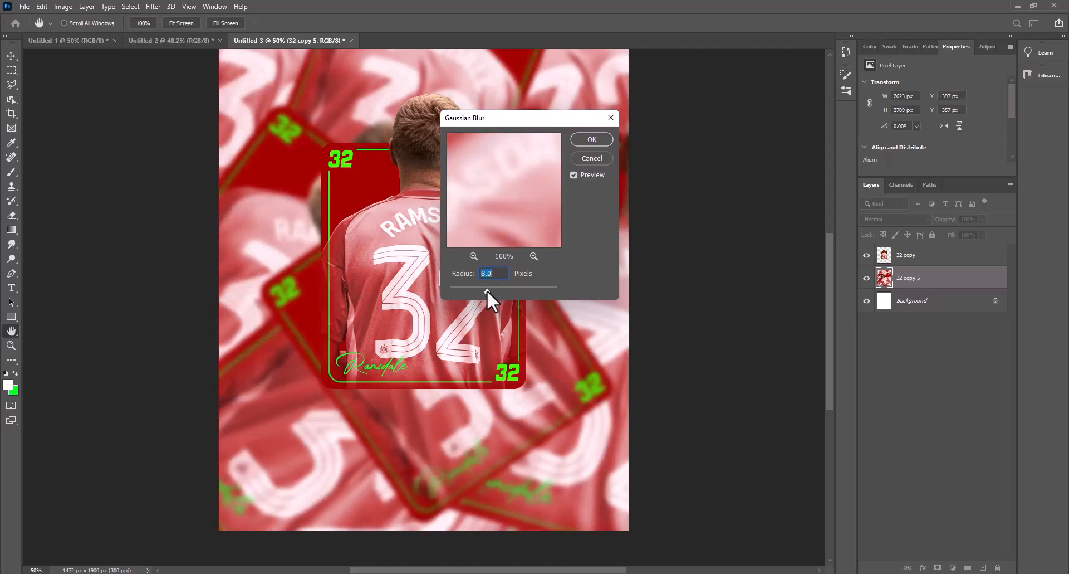
click(591, 139)
key(v)
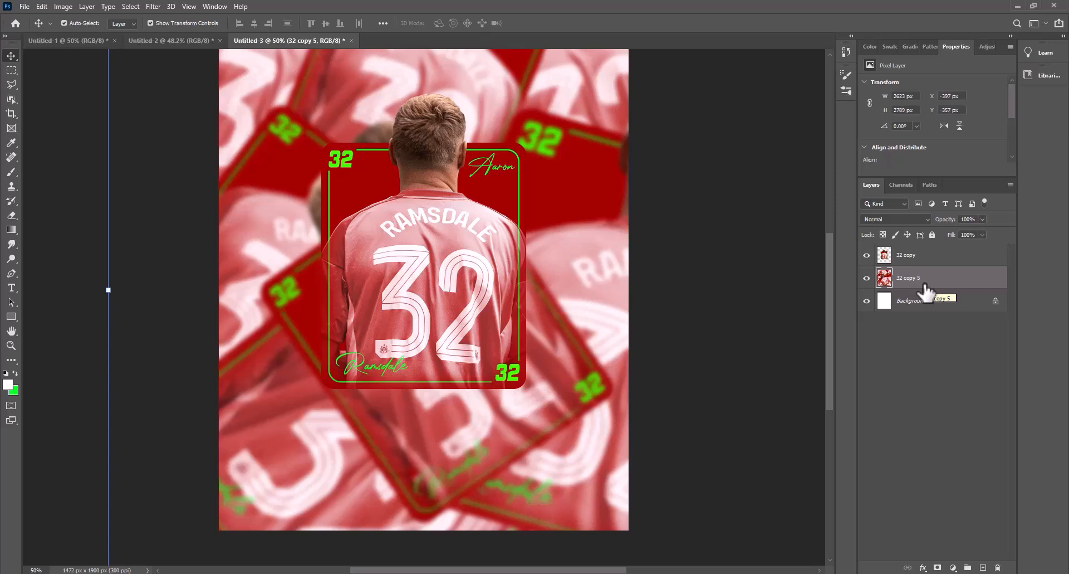
- Duplicate the blurred background layer and apply a Motion Blur with angle 9° and distance 43 pixels to the upper one
drag(925, 290, 921, 289)
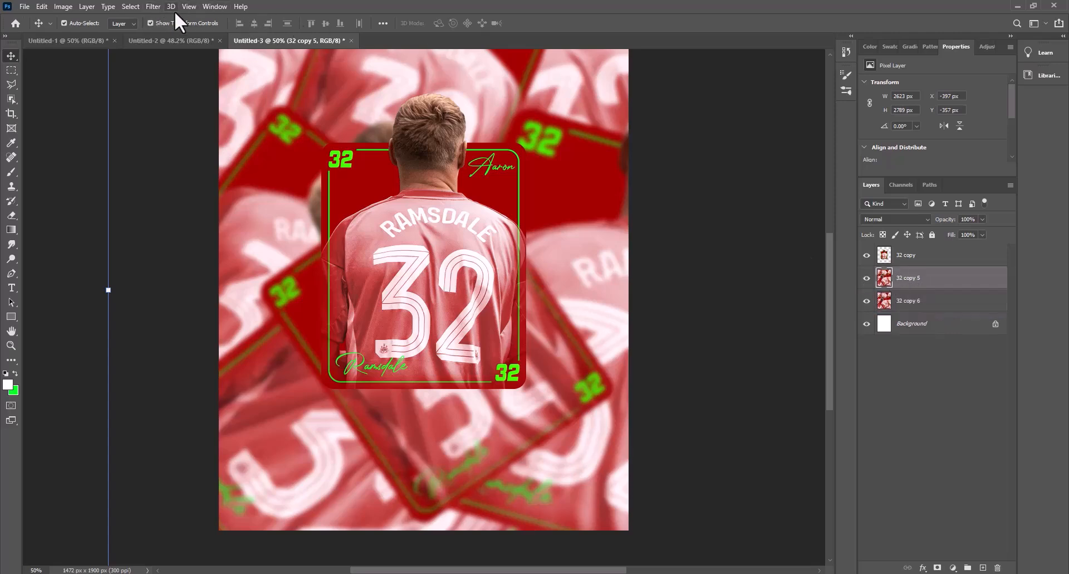
click(148, 6)
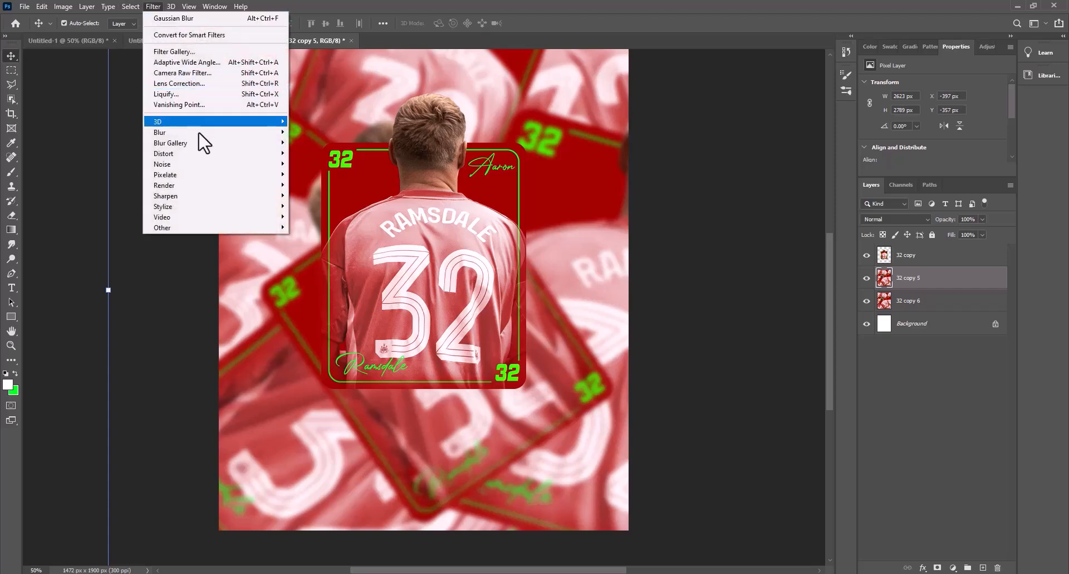
mouse_move(199, 136)
click(316, 194)
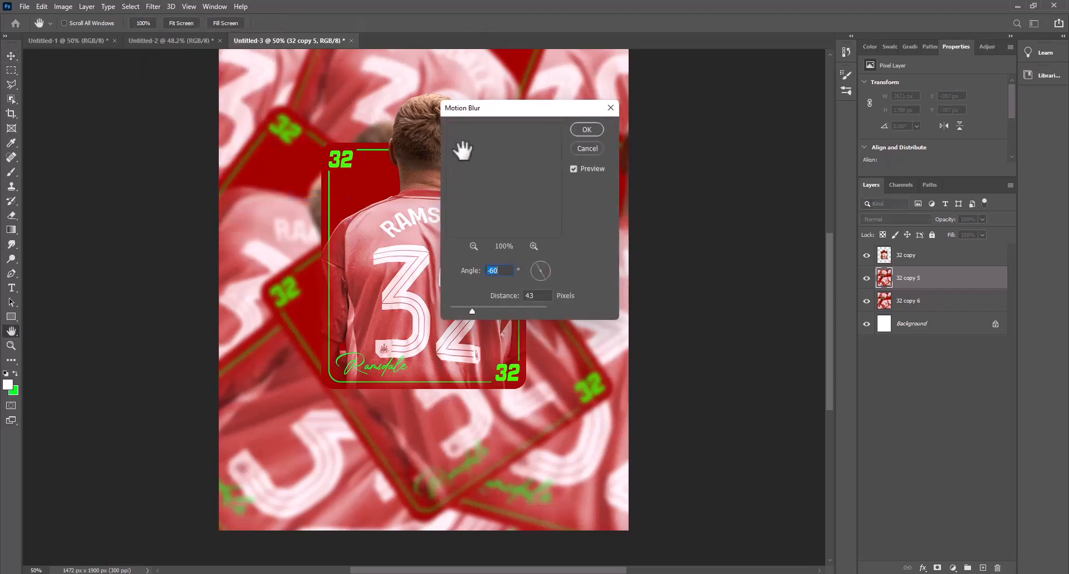
text(9)
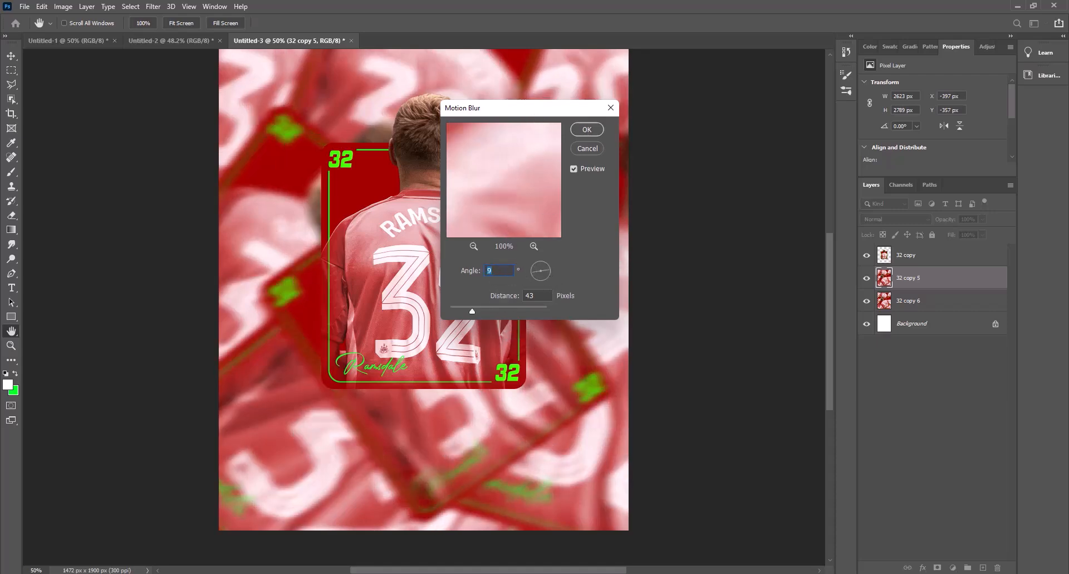
click(592, 132)
- Compare the background with the motion-blurred layer hidden and shown, and set that layer's opacity to 70%
click(867, 278)
click(868, 278)
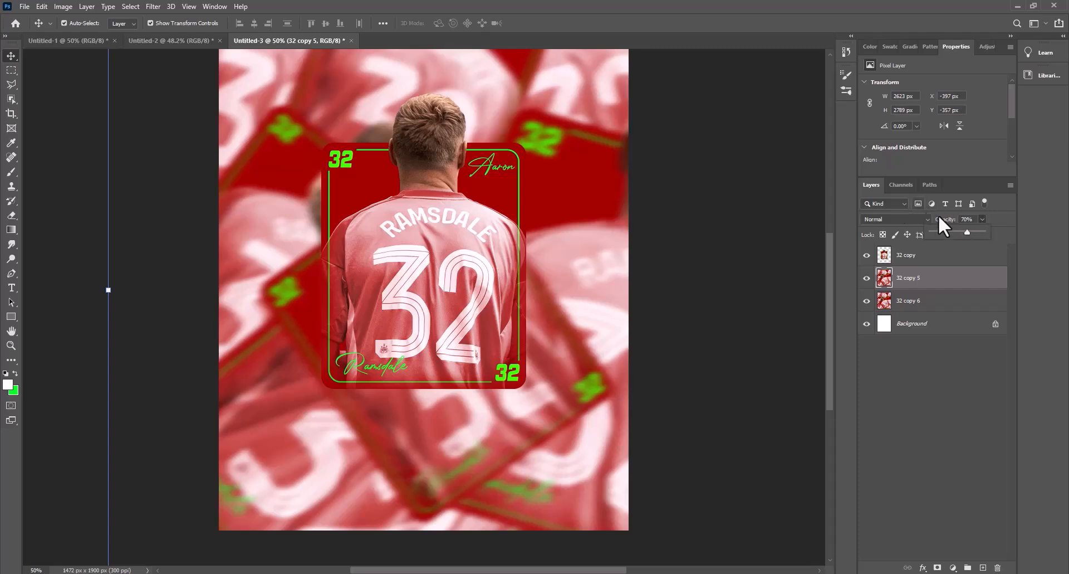
click(891, 203)
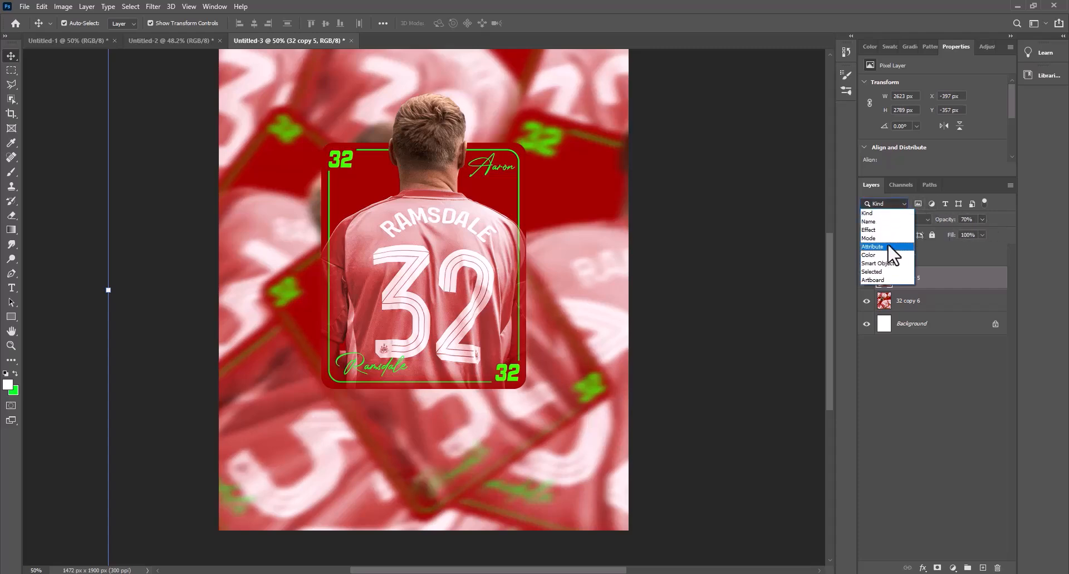
click(888, 203)
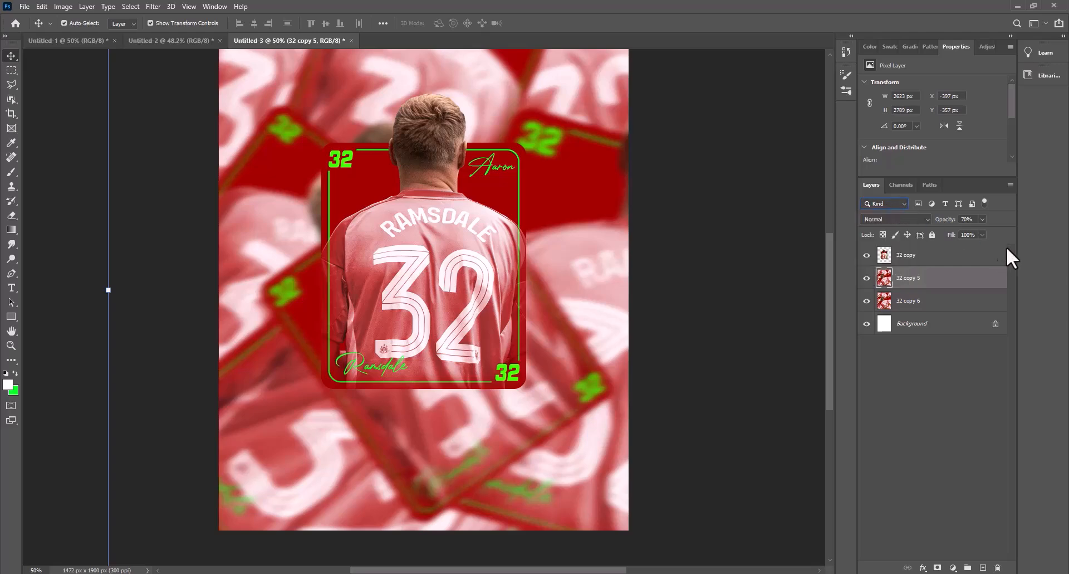
- Scale the sharp card to about 115%, rotate it -15° and shift it slightly down on the canvas
click(945, 259)
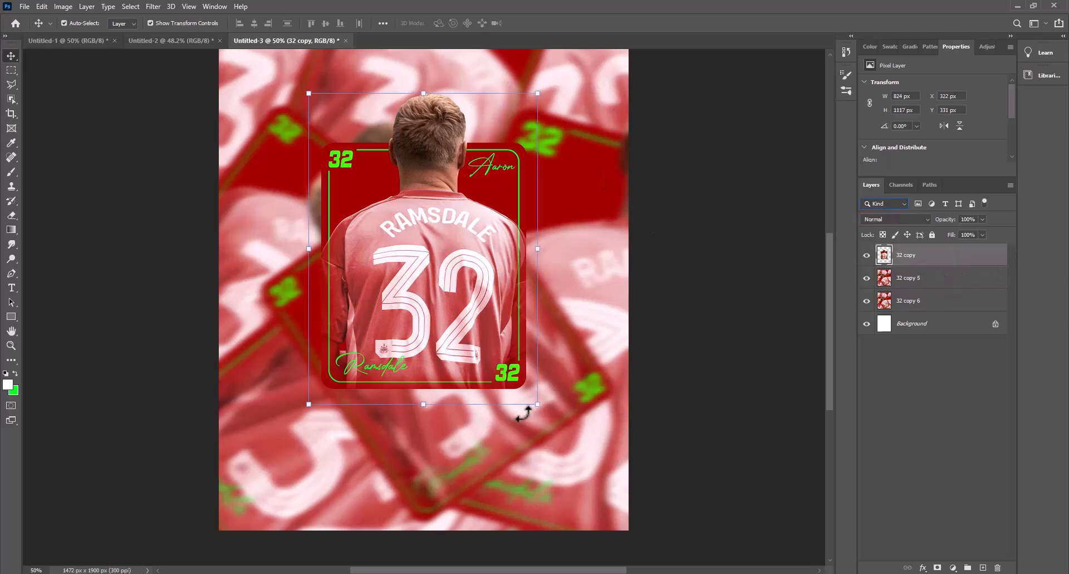
drag(433, 411, 433, 429)
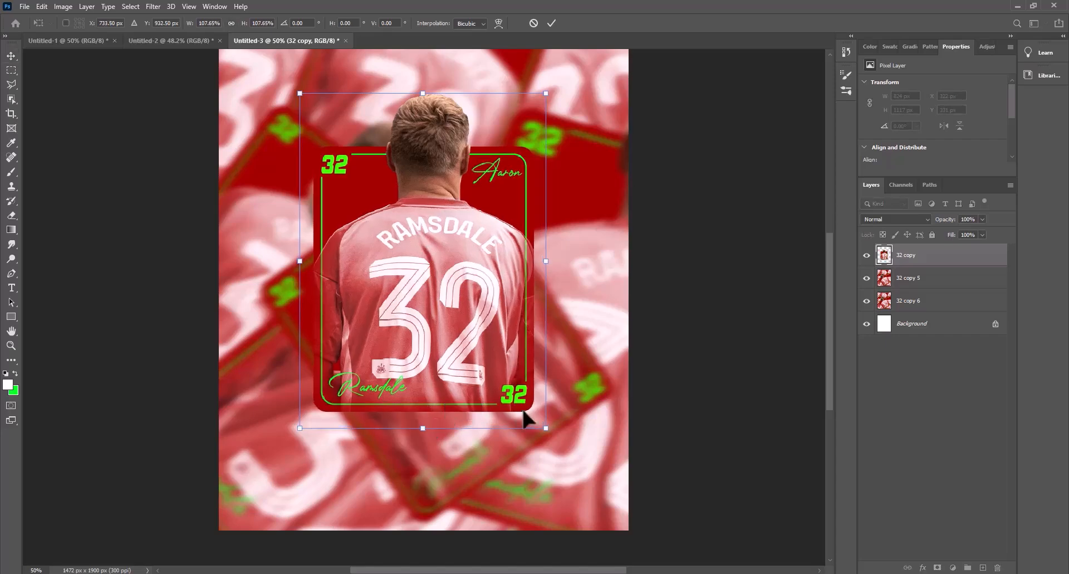
drag(584, 406, 592, 382)
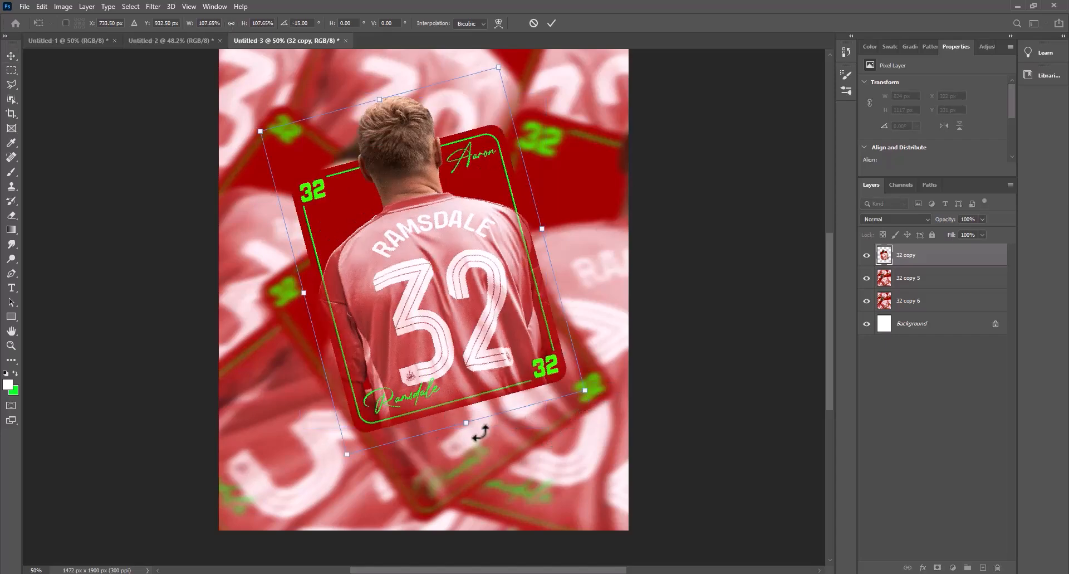
mouse_move(465, 427)
mouse_down()
mouse_move(479, 432)
mouse_move(472, 444)
mouse_up()
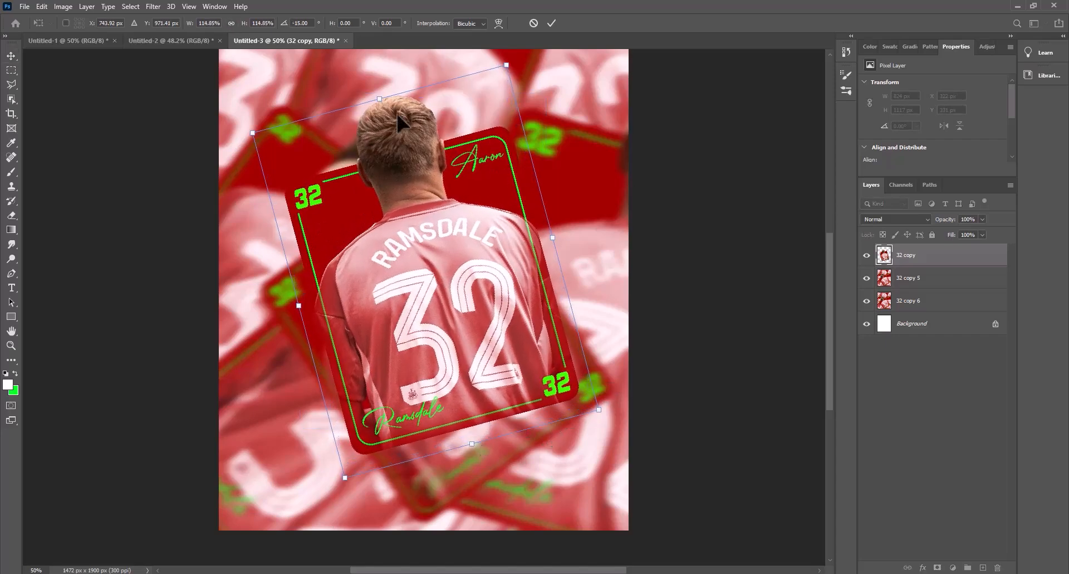
drag(377, 101, 382, 97)
drag(449, 260, 450, 277)
click(552, 23)
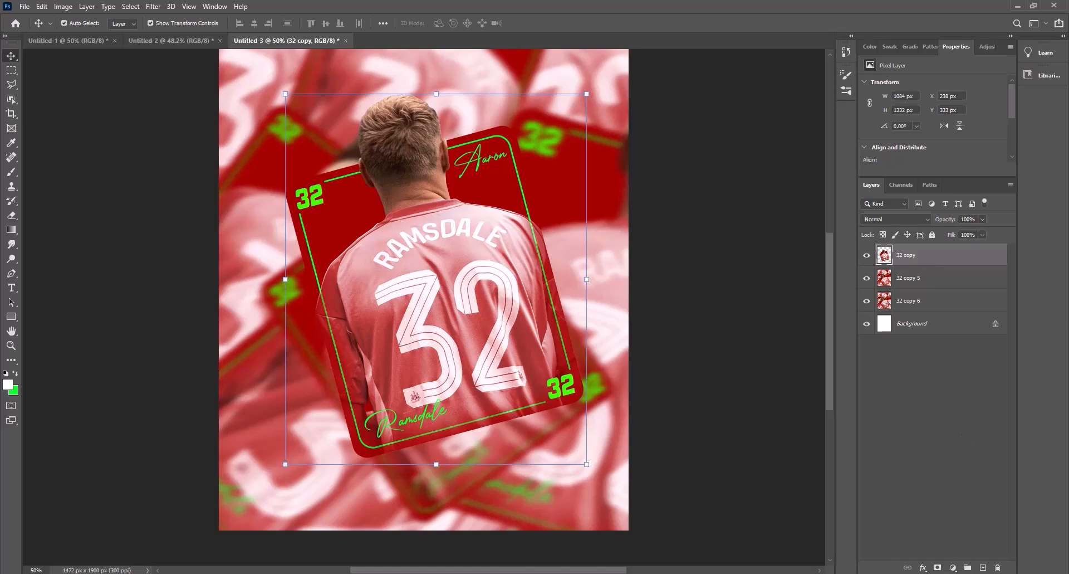
- Add a drop shadow and an outer glow to the sharp card, with layer opacity 78% and fill opacity 85%
click(923, 567)
click(982, 466)
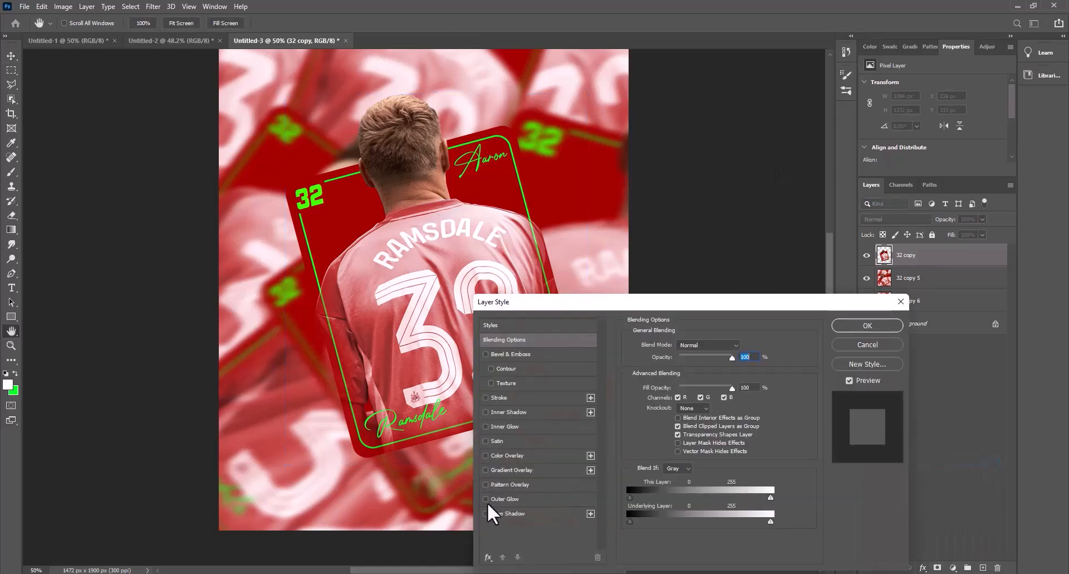
click(486, 513)
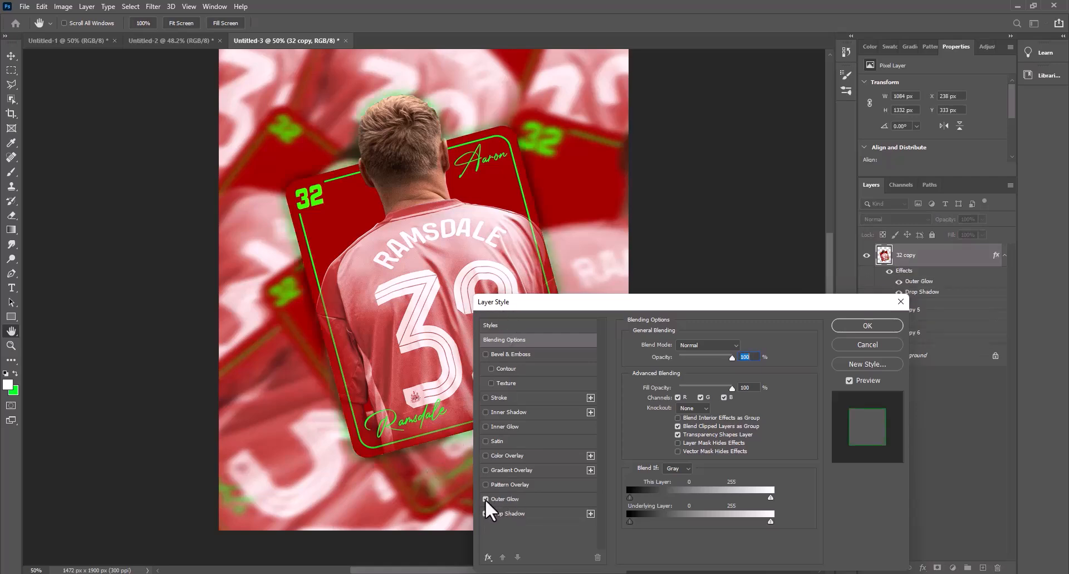
click(486, 499)
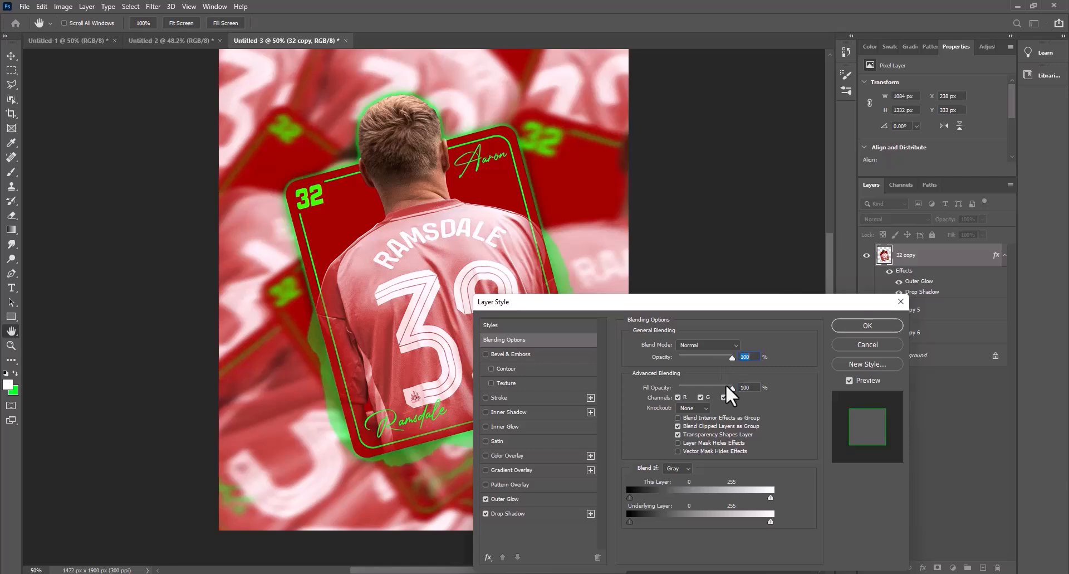
drag(728, 388, 725, 389)
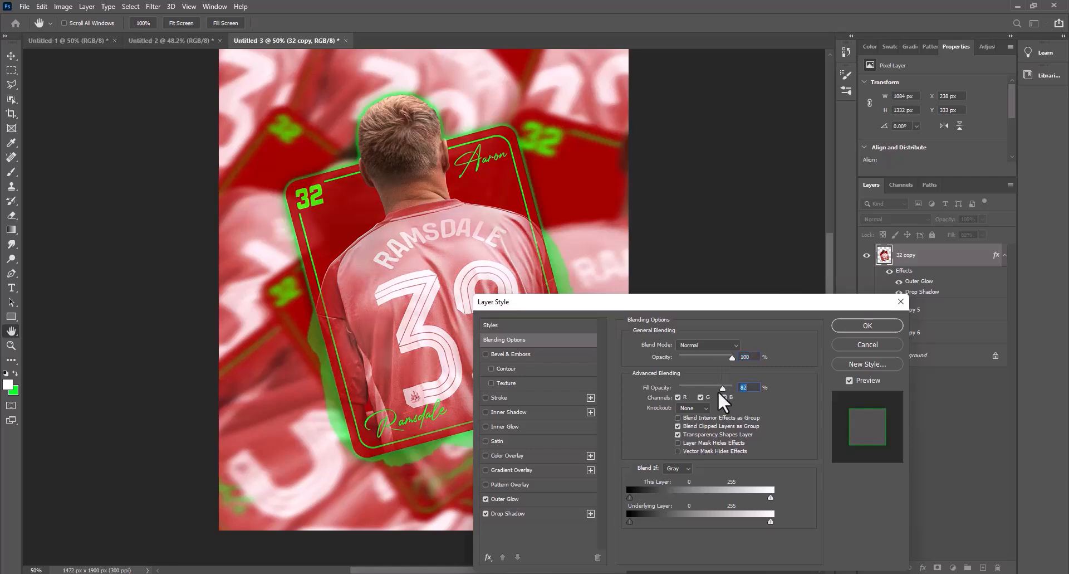
drag(731, 353, 721, 355)
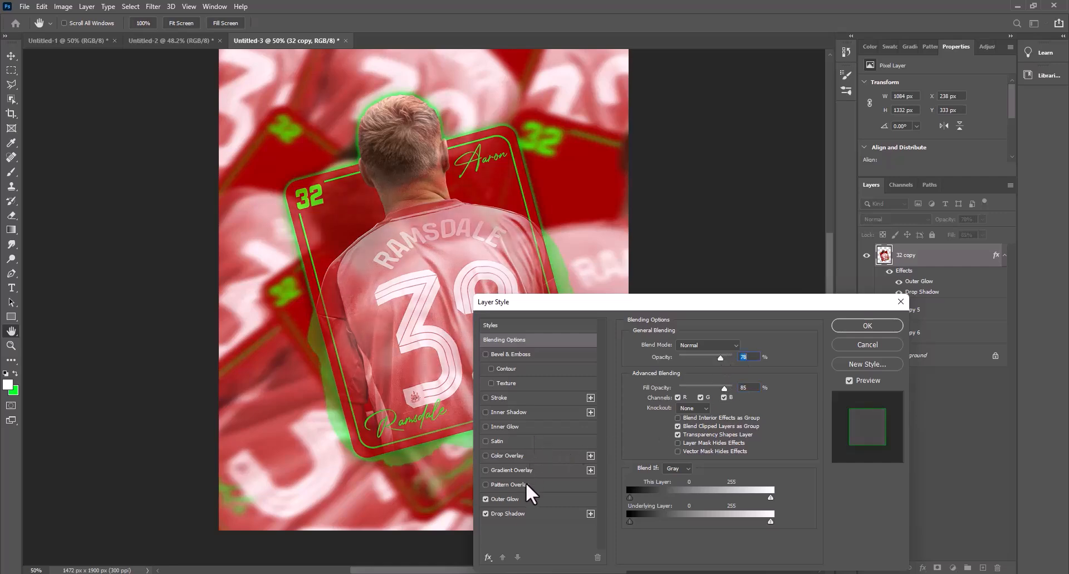
- Set the card's outer glow to Multiply with 51% opacity, 7% noise, 21% spread and 1 px size
click(524, 497)
drag(692, 356, 671, 369)
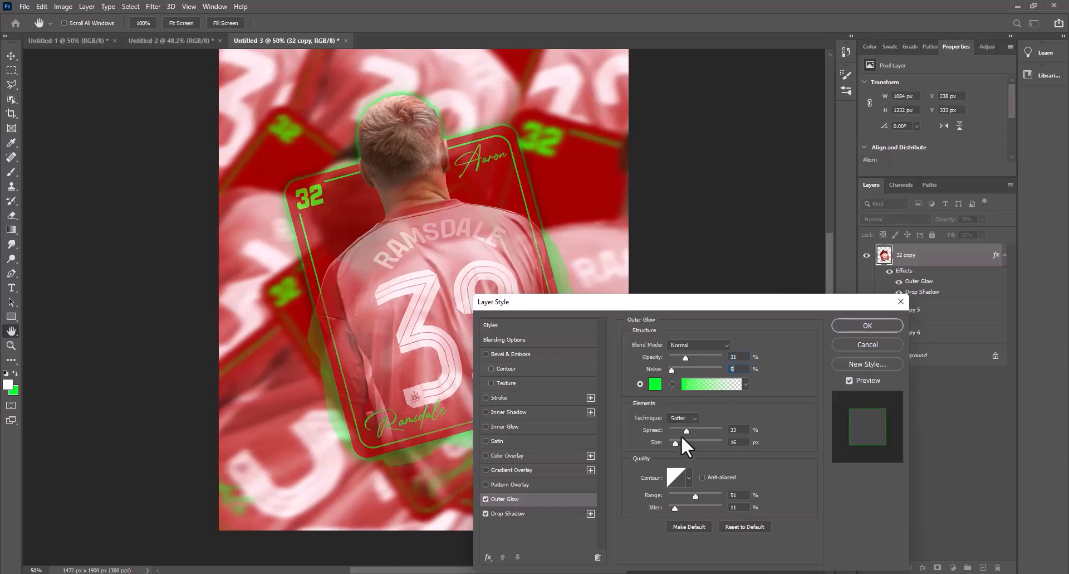
drag(683, 430, 670, 446)
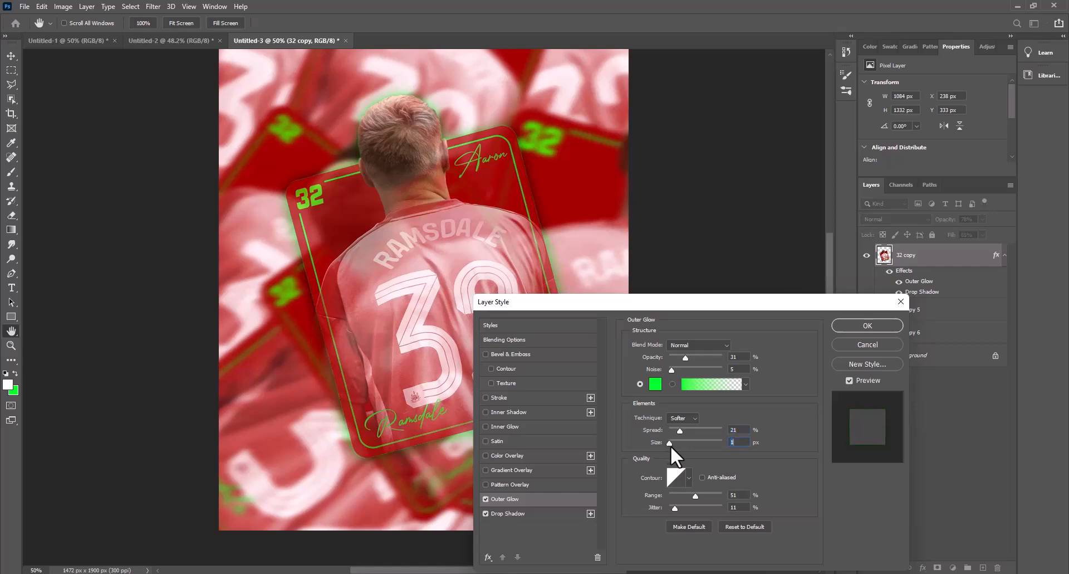
click(698, 344)
click(694, 339)
drag(693, 361, 673, 370)
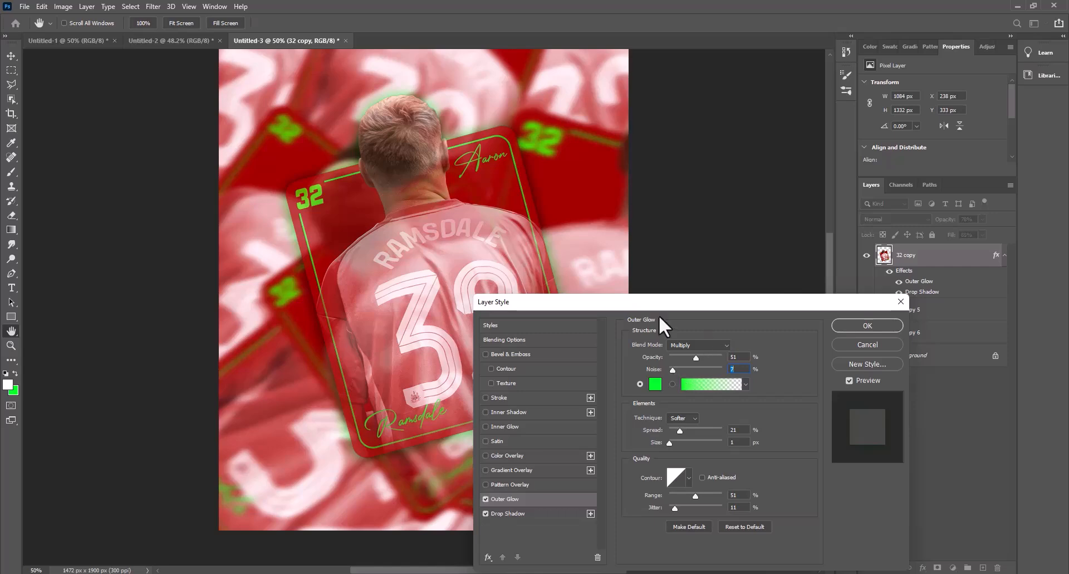
- Compare the card with and without the outer glow, increase the glow's spread and apply the layer style
drag(673, 303, 673, 183)
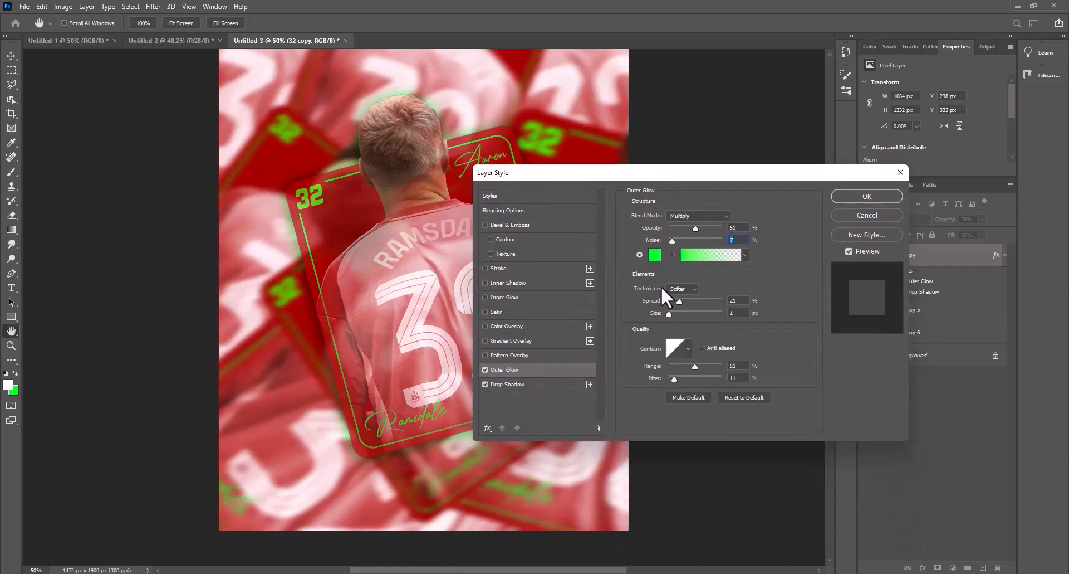
click(484, 370)
drag(686, 300, 687, 300)
click(864, 198)
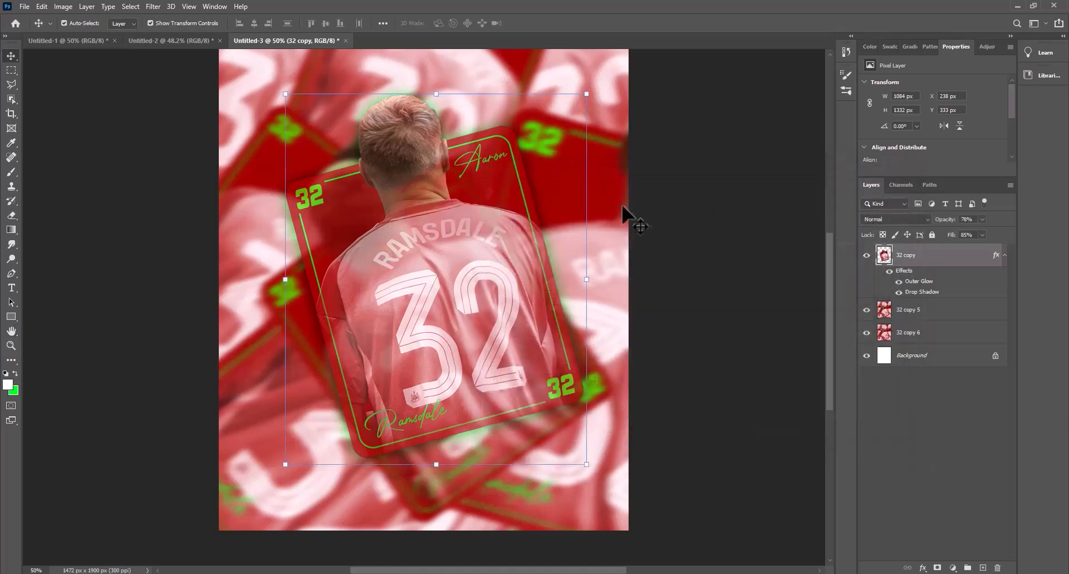
click(656, 204)
scroll(327, 239, up, 3)
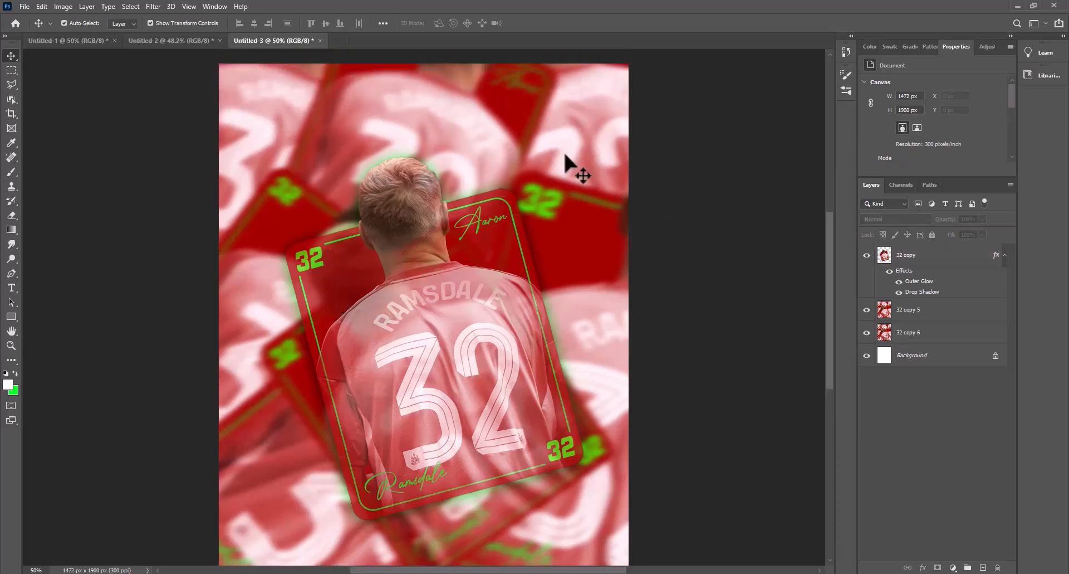
- Set the opacity of both blurred background layers to 100%
click(565, 153)
shift+click(910, 334)
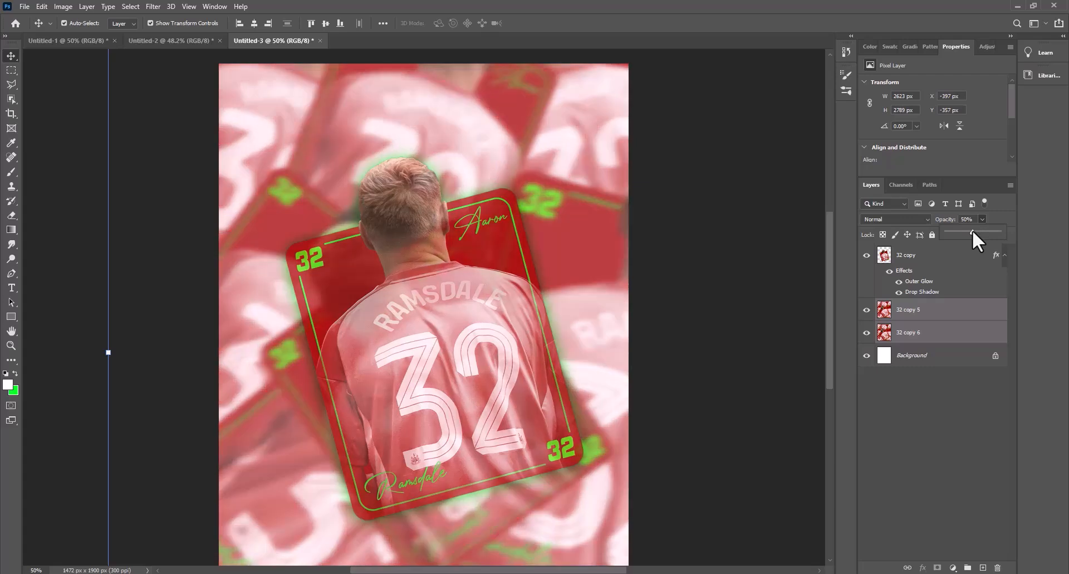
drag(974, 230, 1007, 216)
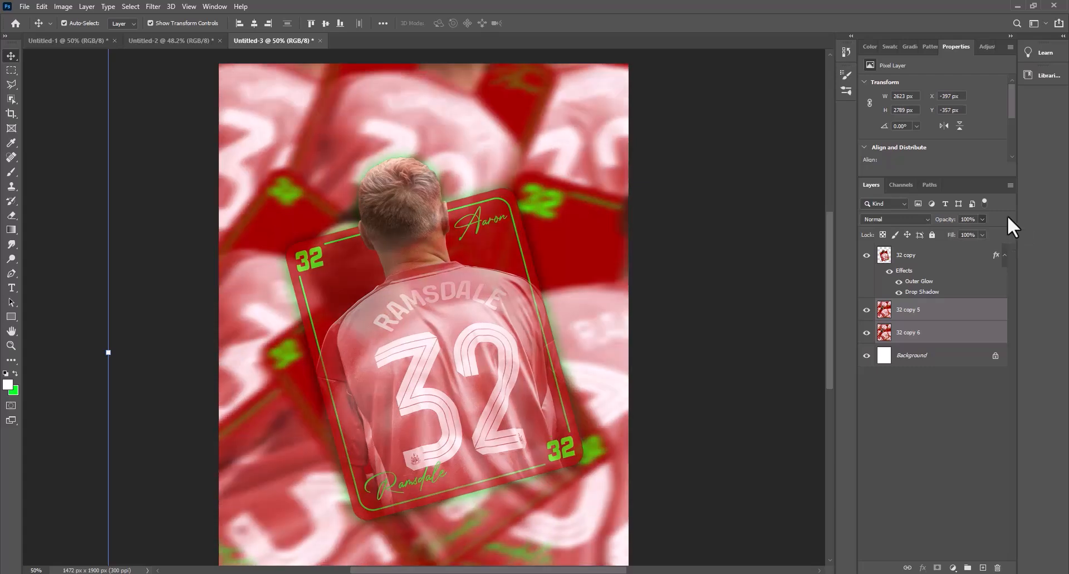
- Enlarge the sharp card slightly to about 1152 × 1416 px
click(482, 305)
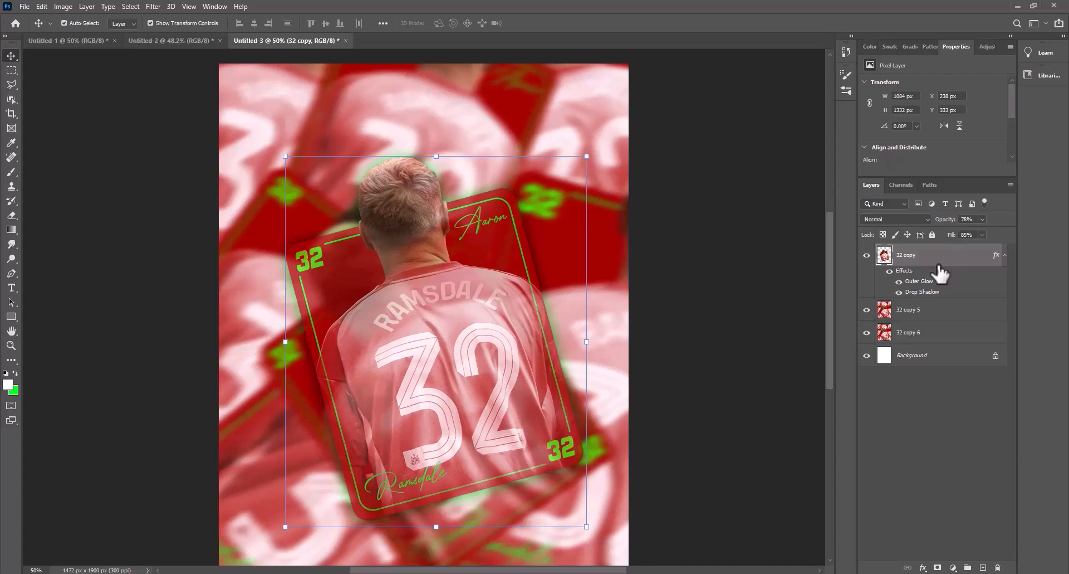
ctrl+click(733, 222)
click(417, 290)
drag(439, 155, 439, 144)
click(550, 24)
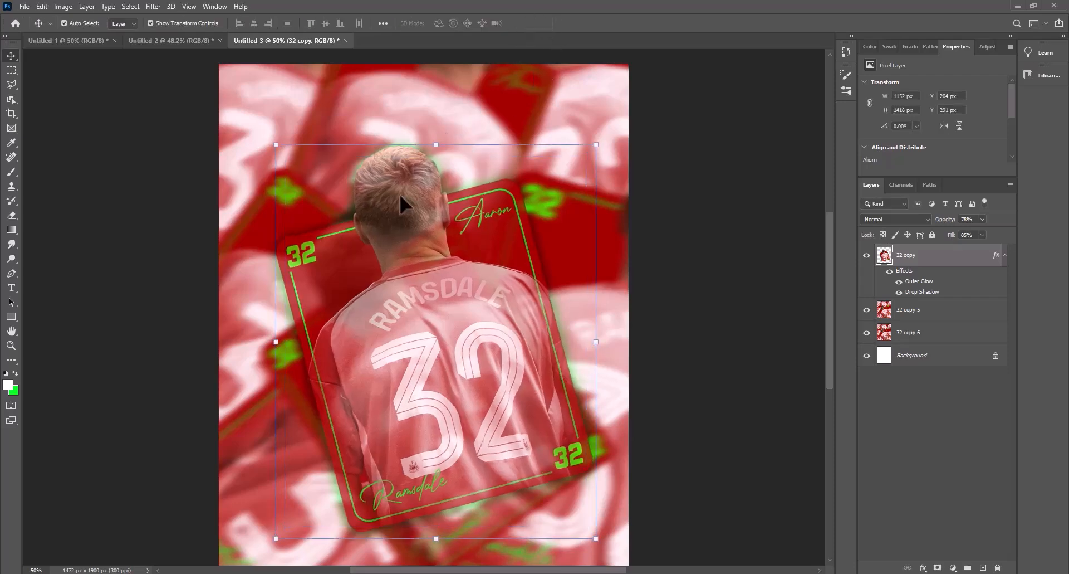
- Center the sharp card horizontally and vertically on the whole canvas and clear the selection
click(253, 21)
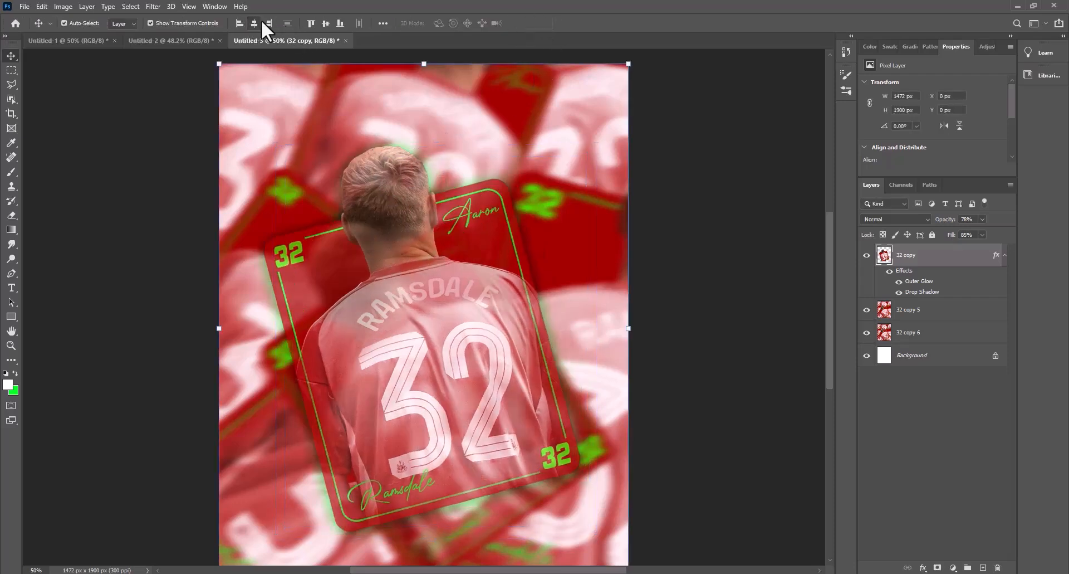
click(322, 25)
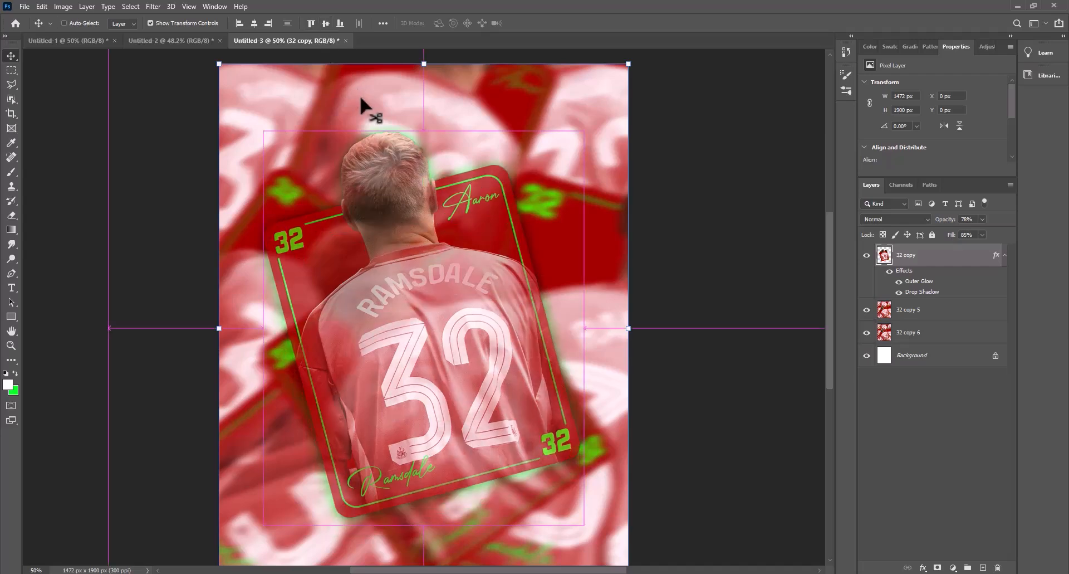
click(716, 299)
scroll(680, 285, down, 2)
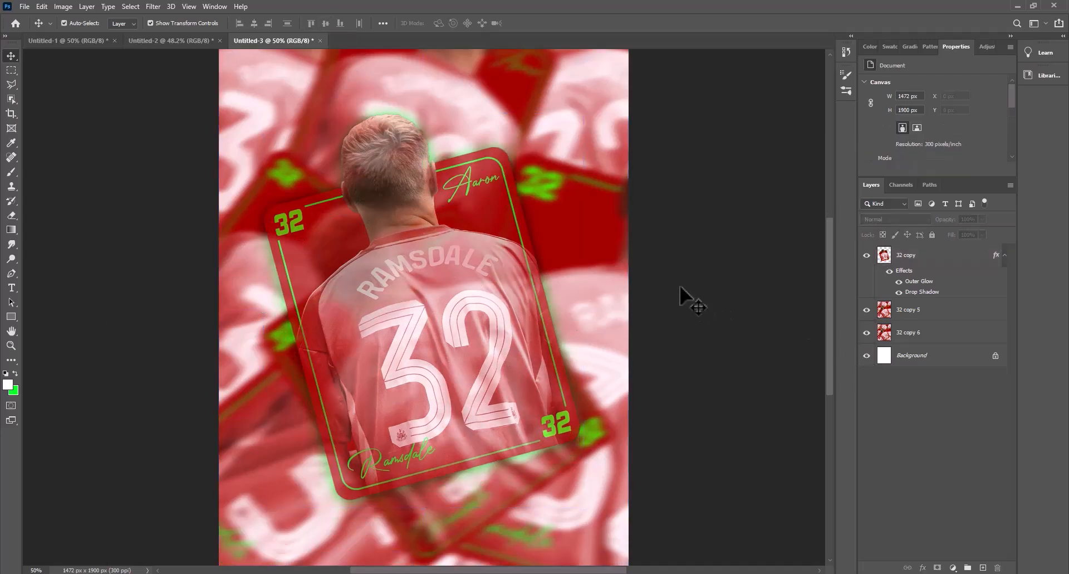
drag(477, 306, 476, 312)
click(727, 295)
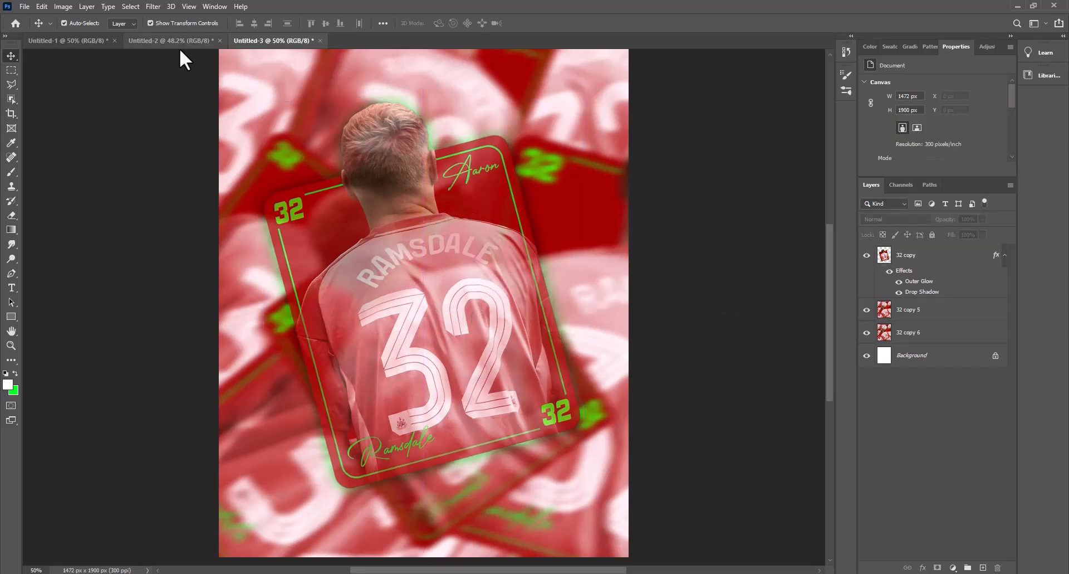
- Export the poster as a 1472 × 1900 px JPG at 100% quality, saved as rams2 in the Poster Image folder
click(24, 7)
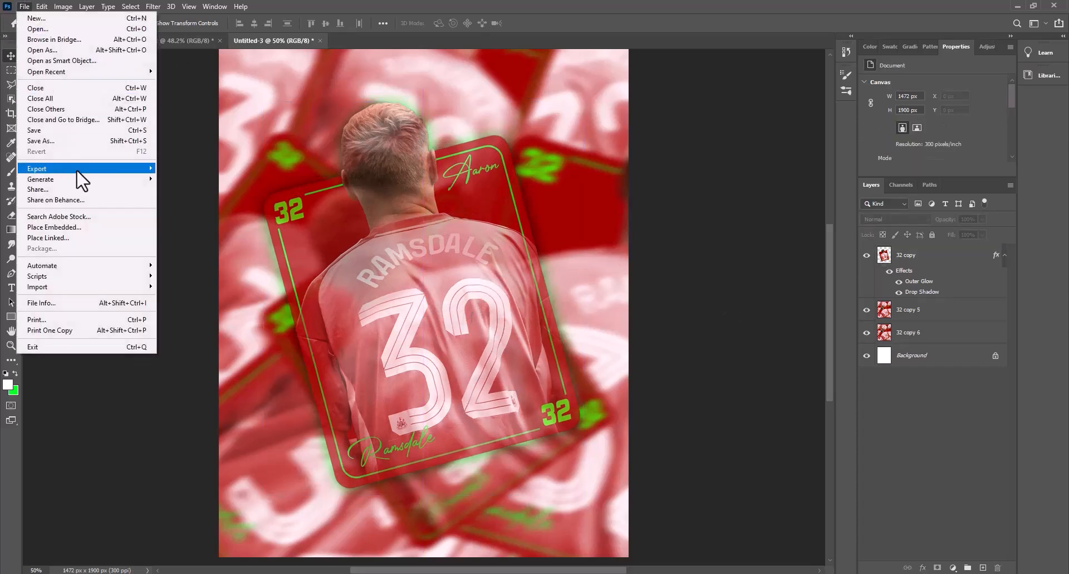
click(179, 166)
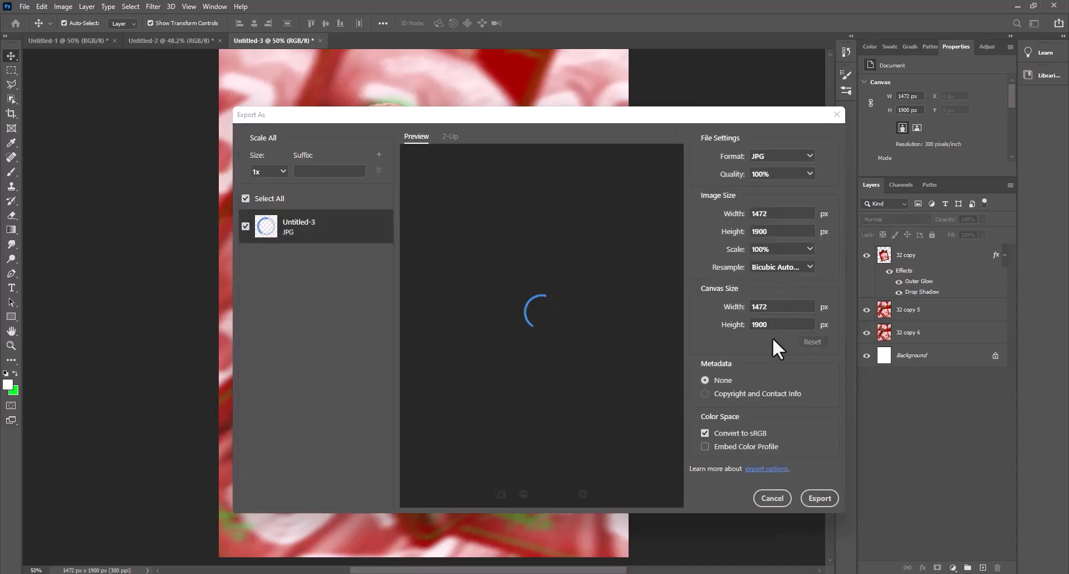
click(816, 499)
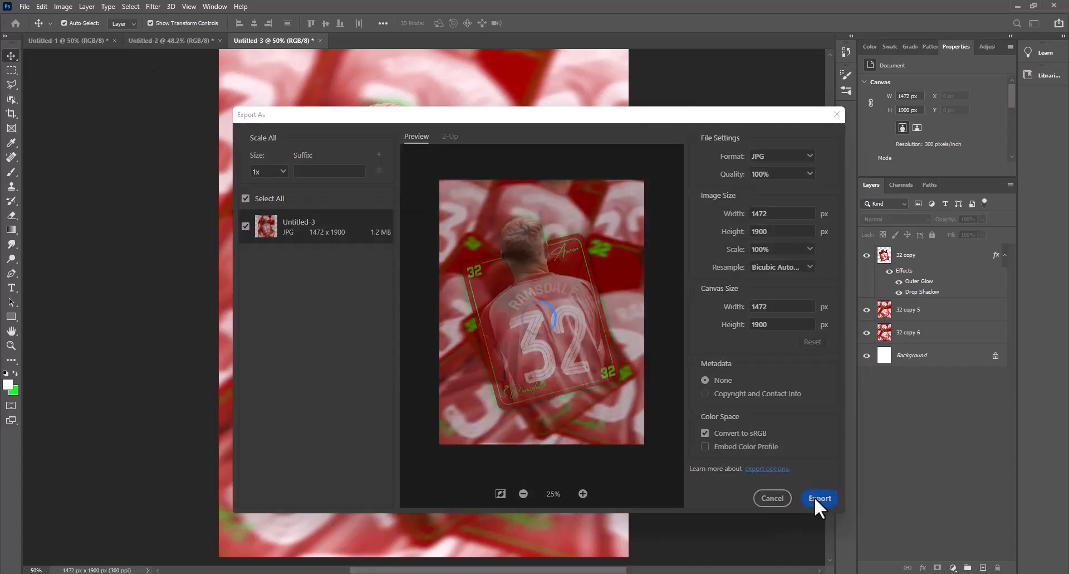
text(psd)
key(BackSpace)
key(BackSpace)
key(BackSpace)
text(rams)
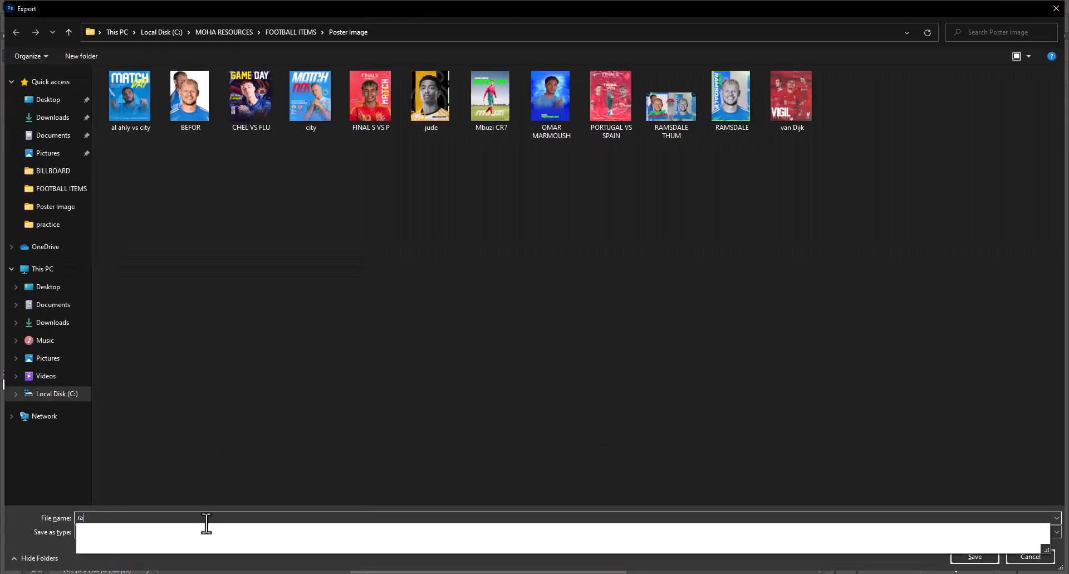
text(2)
click(973, 557)
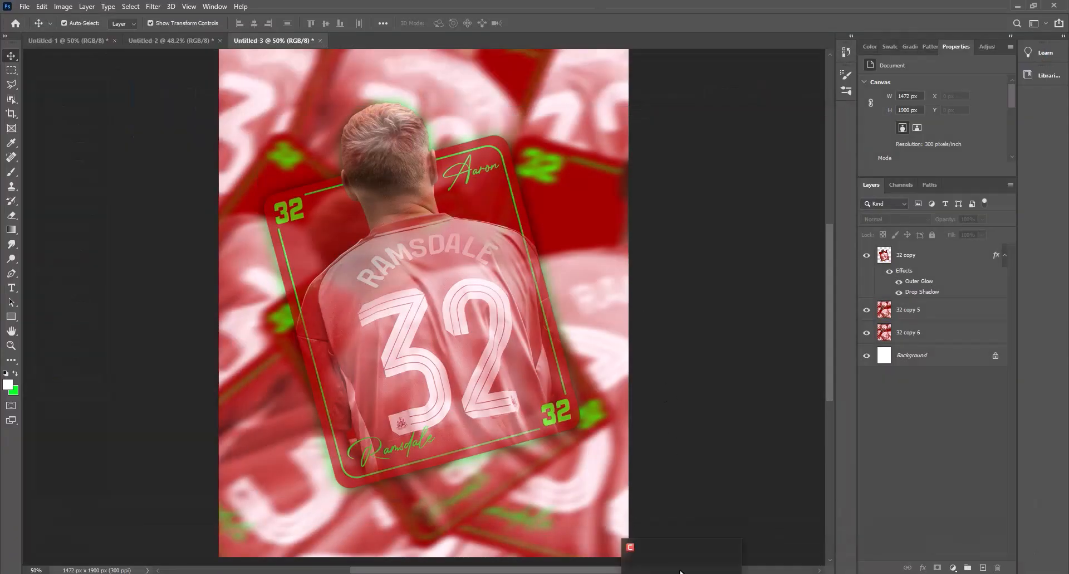
click(680, 568)
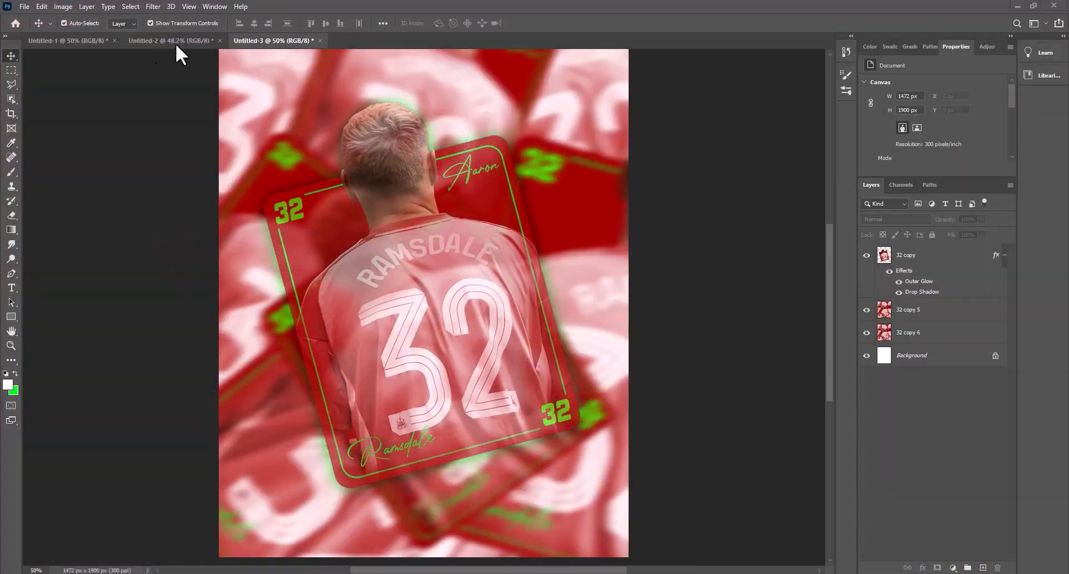